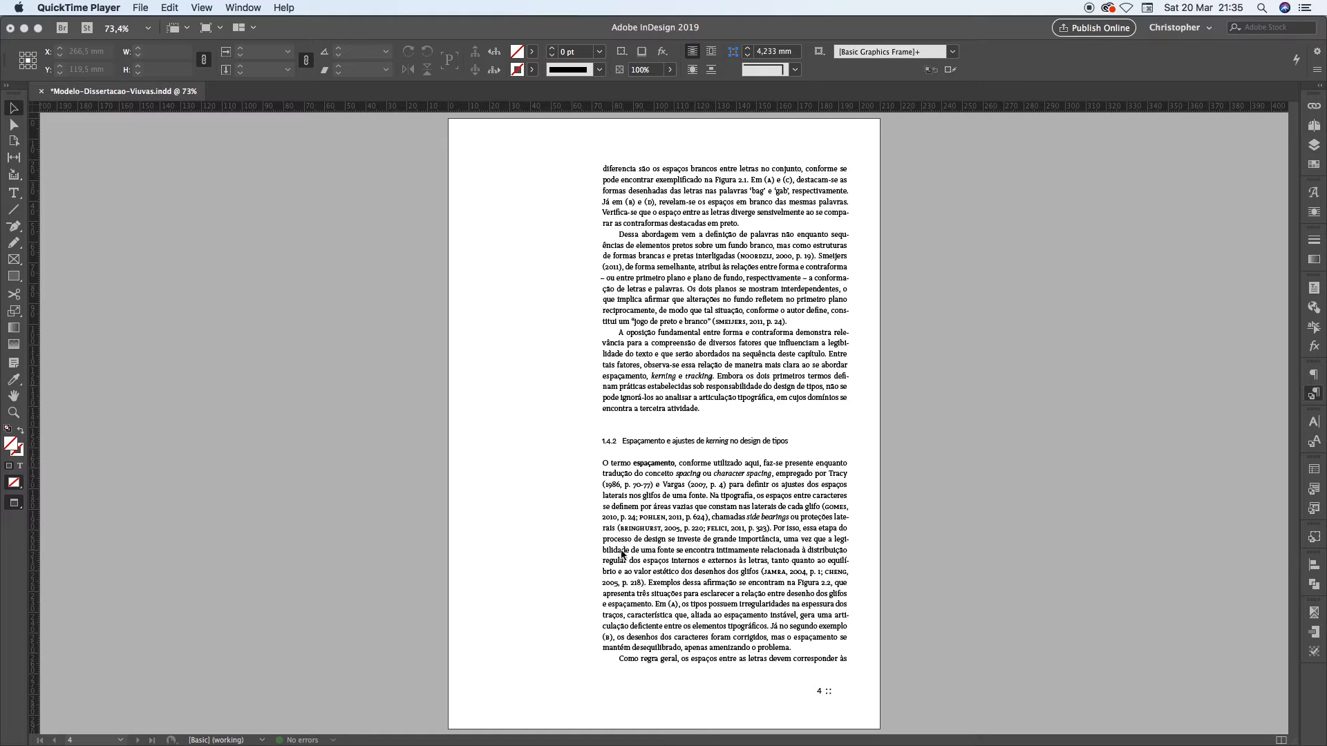
Examine the paragraph line beginning "Como regra geral" at the foot of page 4 and its continuation on page 5
click(641, 664)
click(638, 664)
double_click(637, 661)
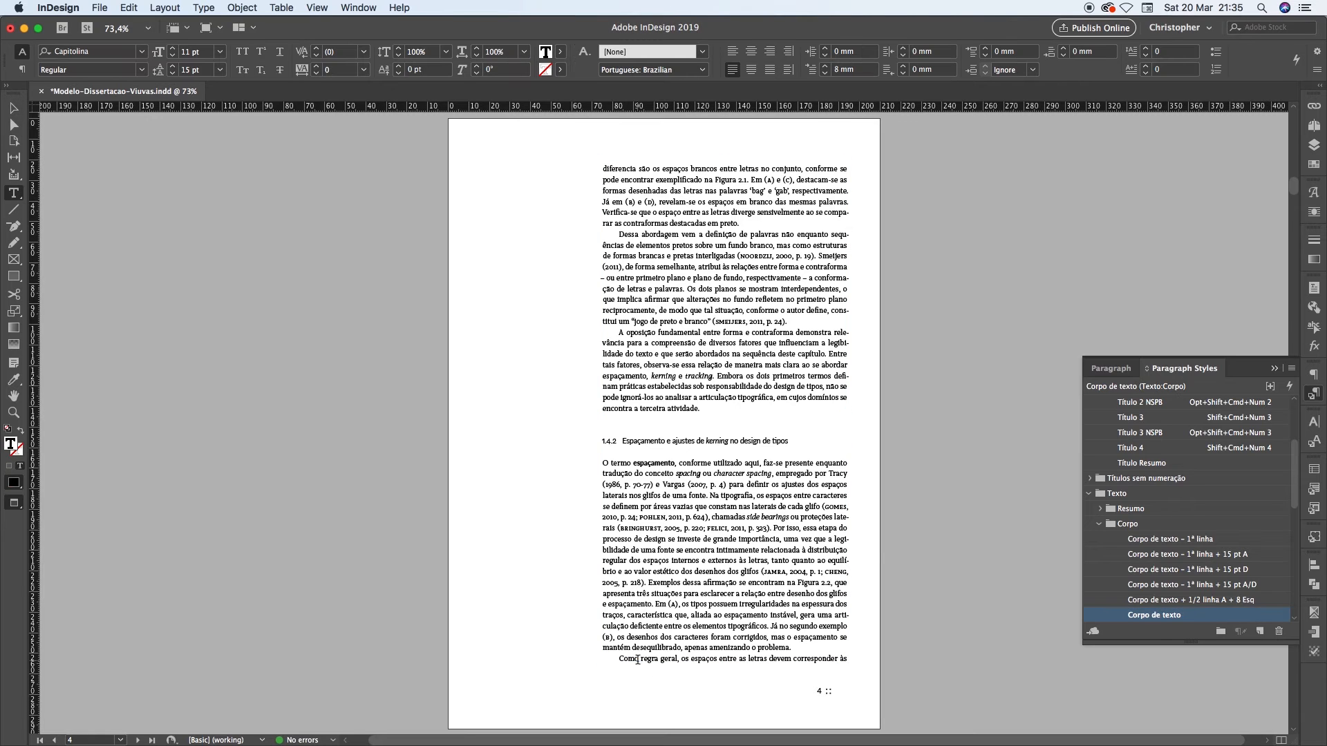
drag(618, 658, 865, 665)
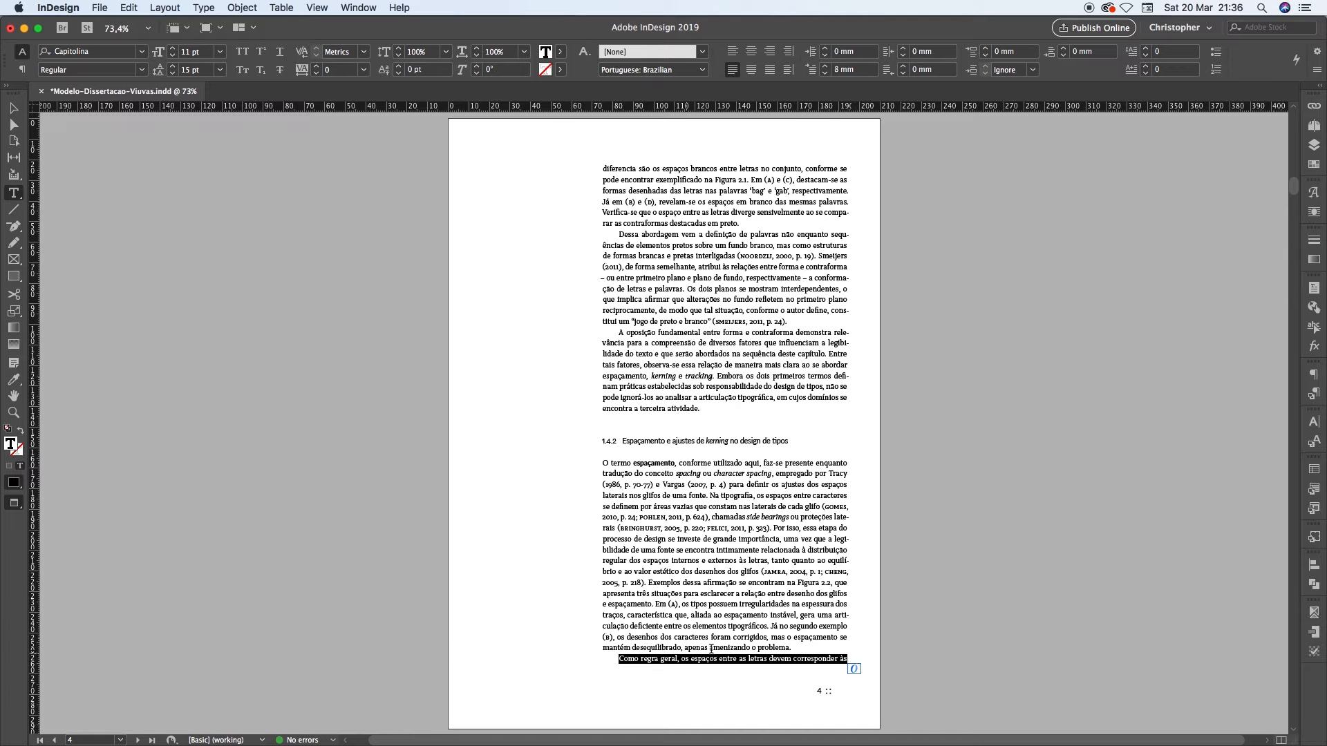
click(811, 645)
drag(811, 645, 589, 461)
drag(621, 662, 864, 669)
key(shift+Page_Down)
drag(601, 172, 815, 280)
click(819, 250)
key(shift+Page_Up)
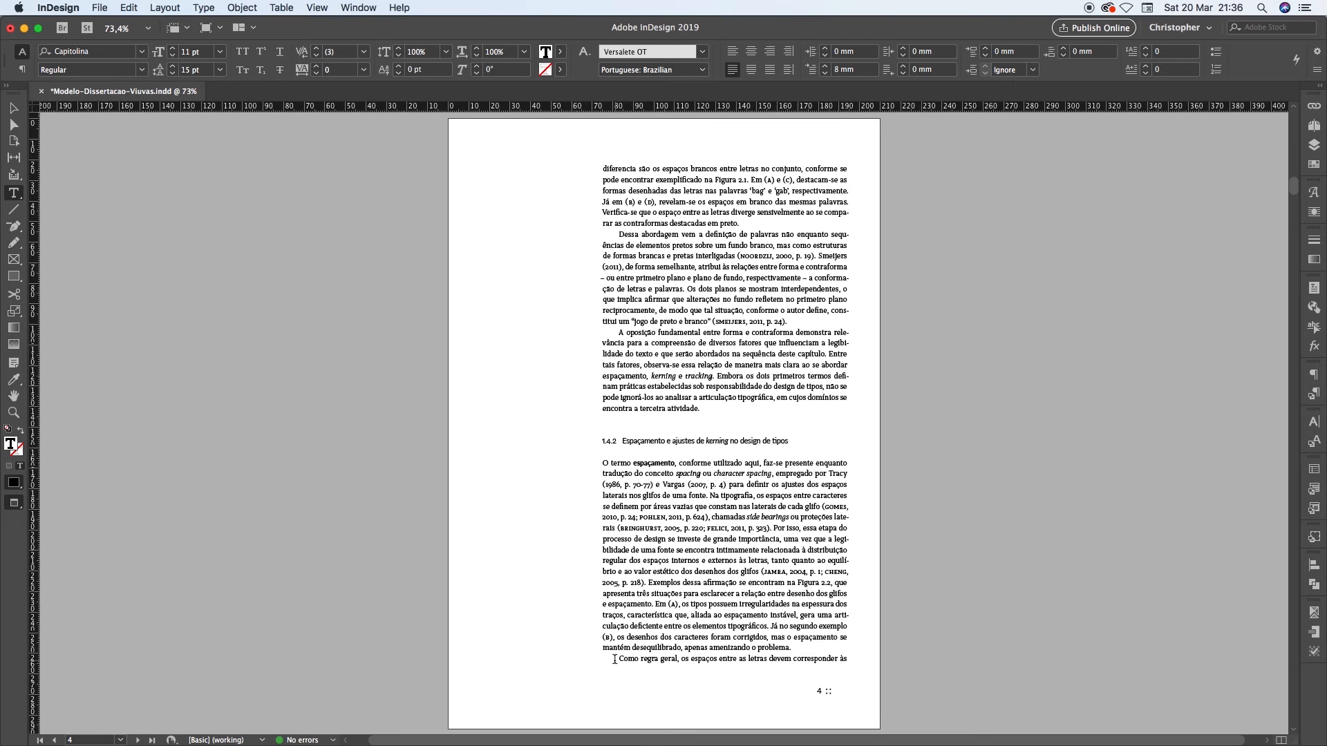
Examine the paragraph line beginning "bibliográfica acerca" at the head of page 3 and trace its paragraph back to page 2
drag(613, 660, 848, 660)
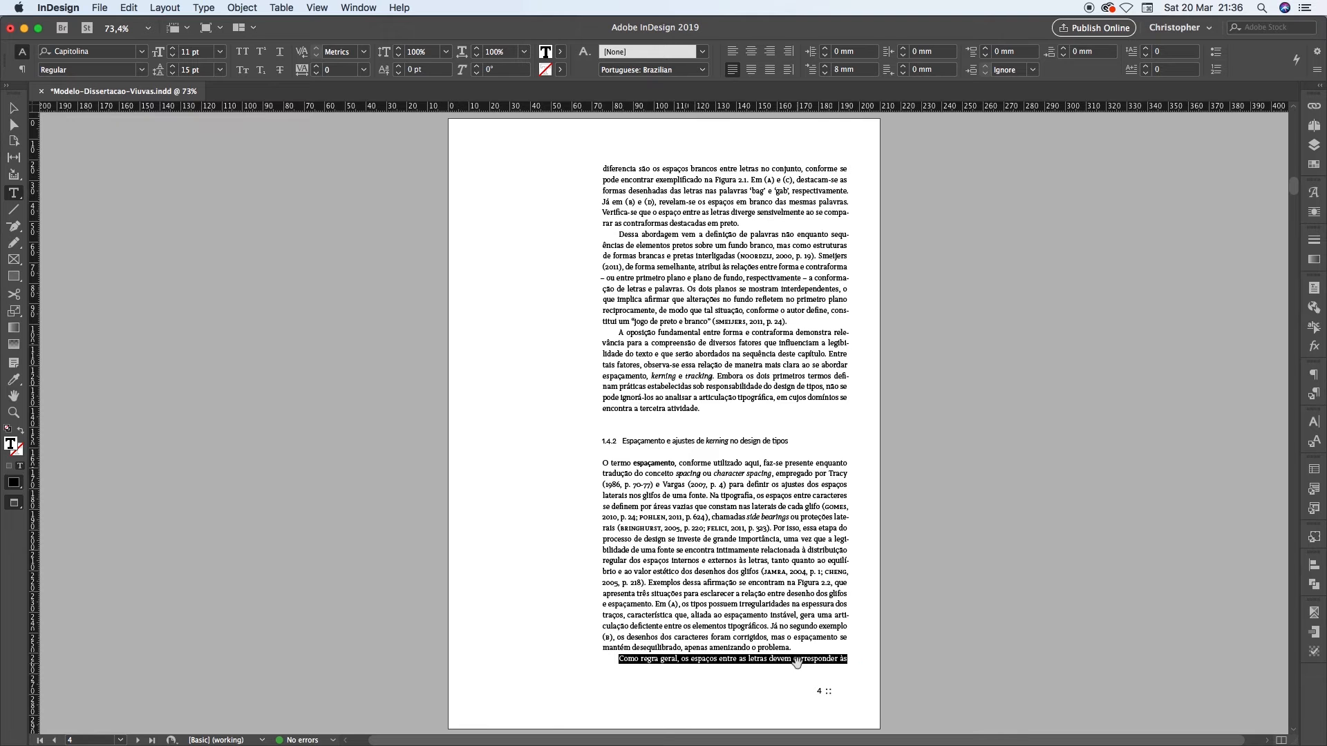
key(shift+Page_Up)
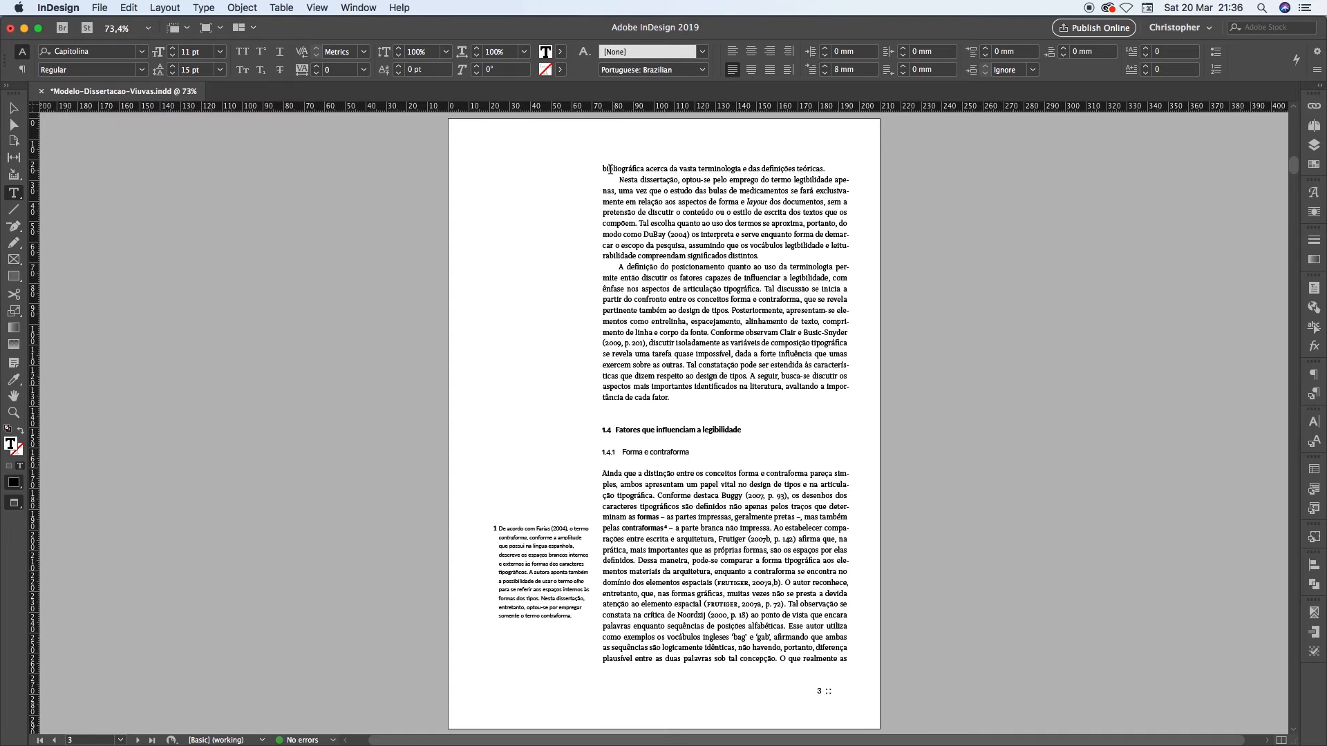
drag(604, 168, 837, 169)
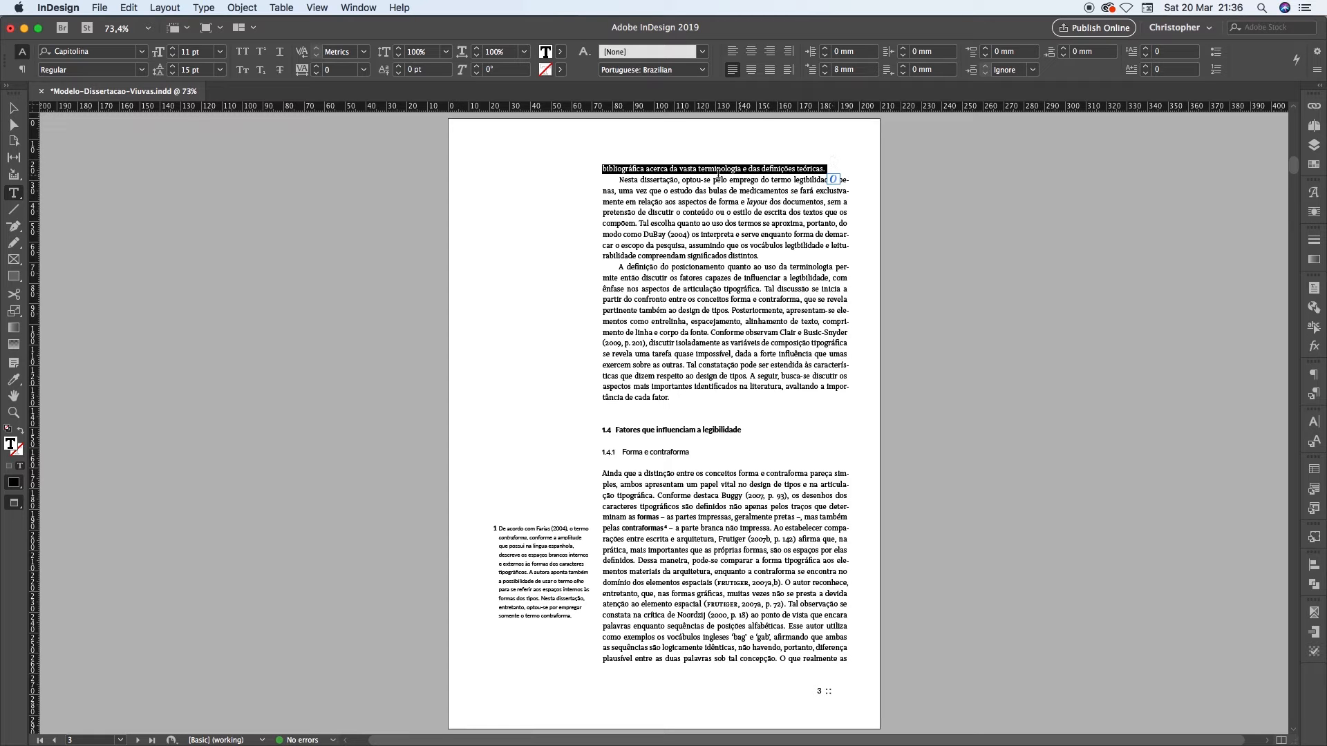
drag(833, 177, 783, 255)
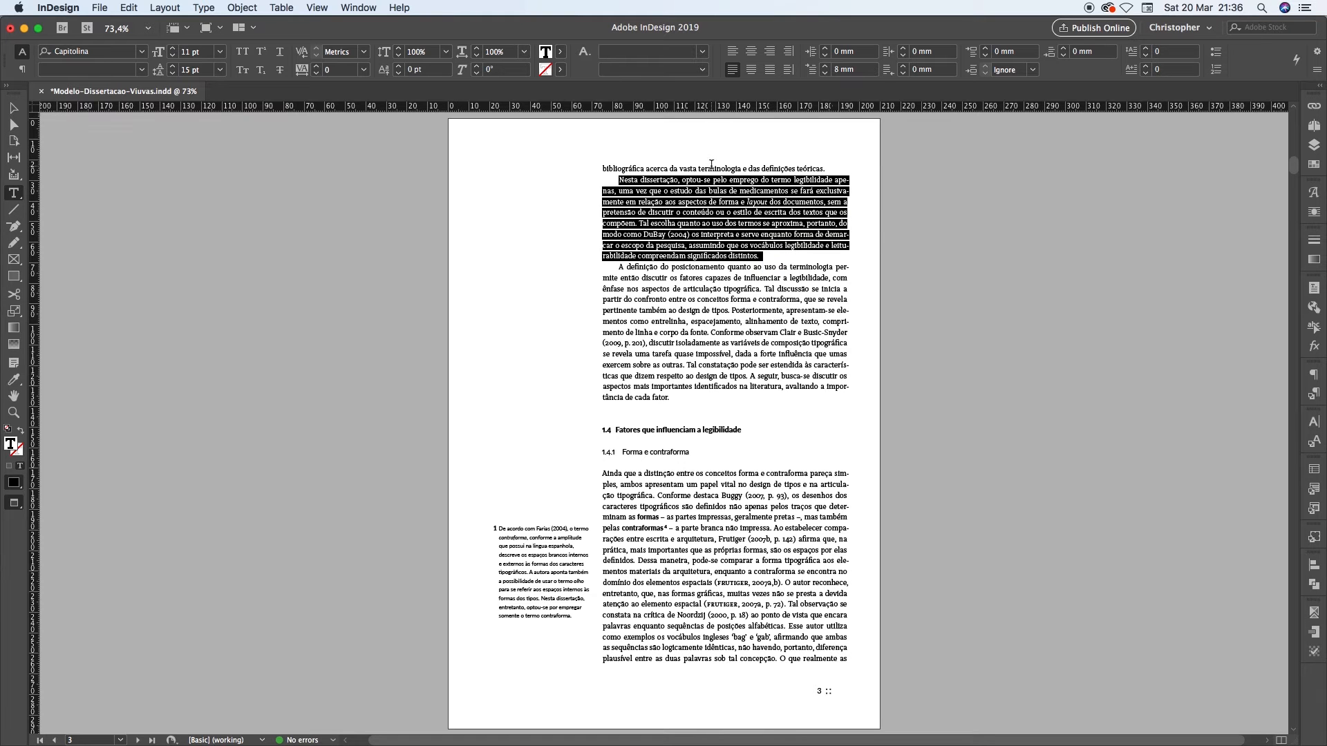
click(711, 166)
key(alt+Page_Up)
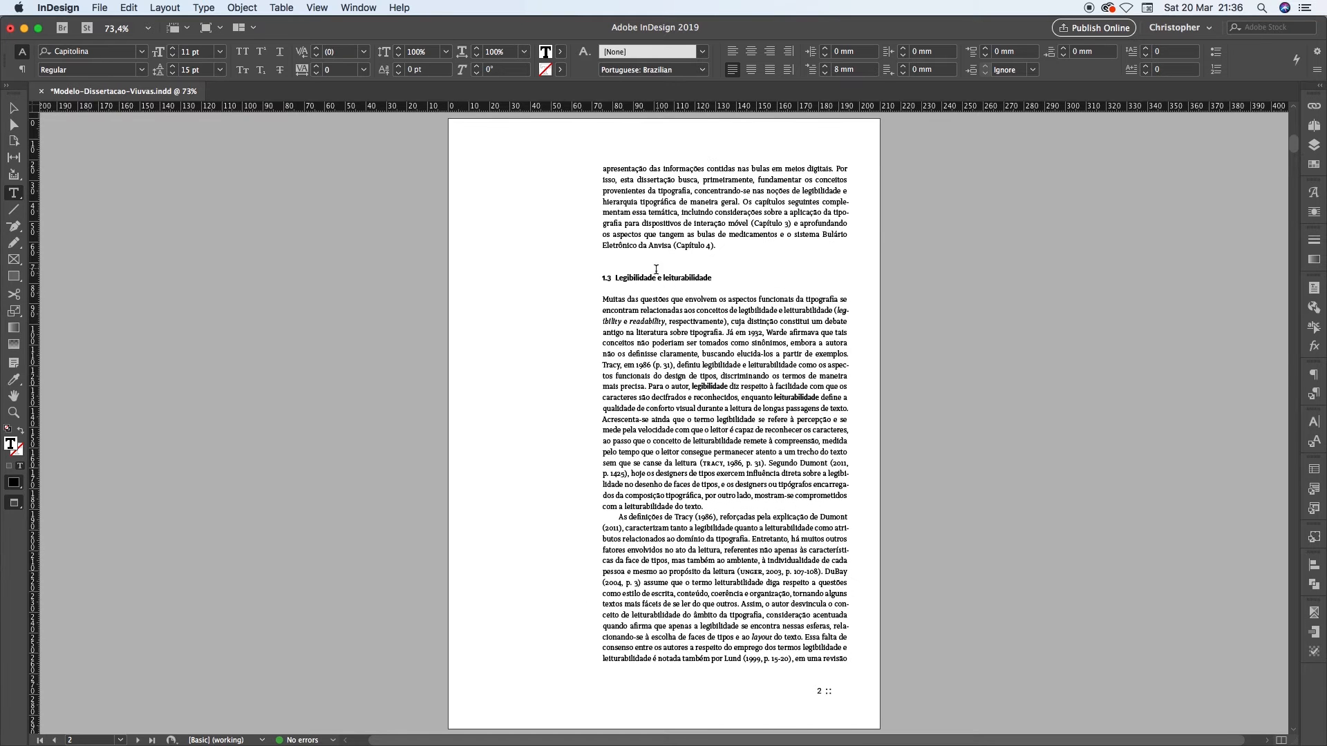
drag(608, 519, 858, 638)
key(alt+Page_Down)
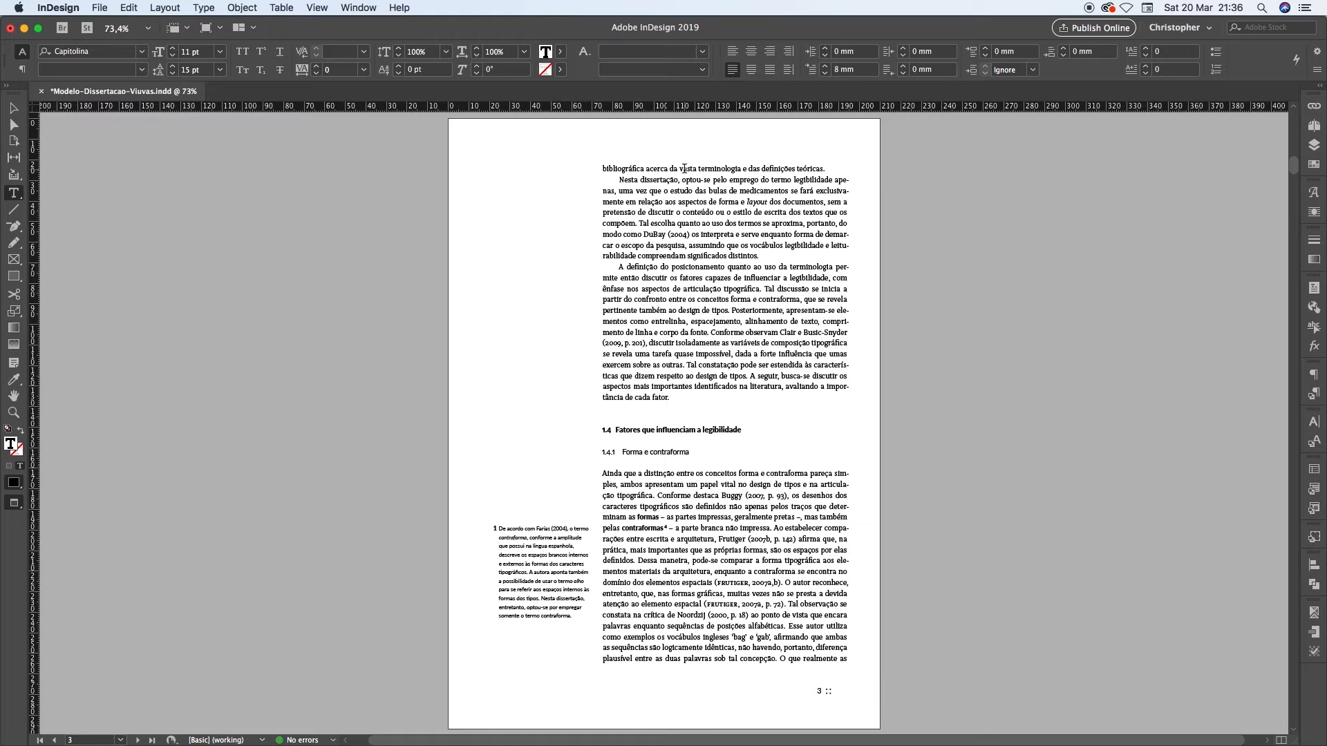
triple_click(609, 168)
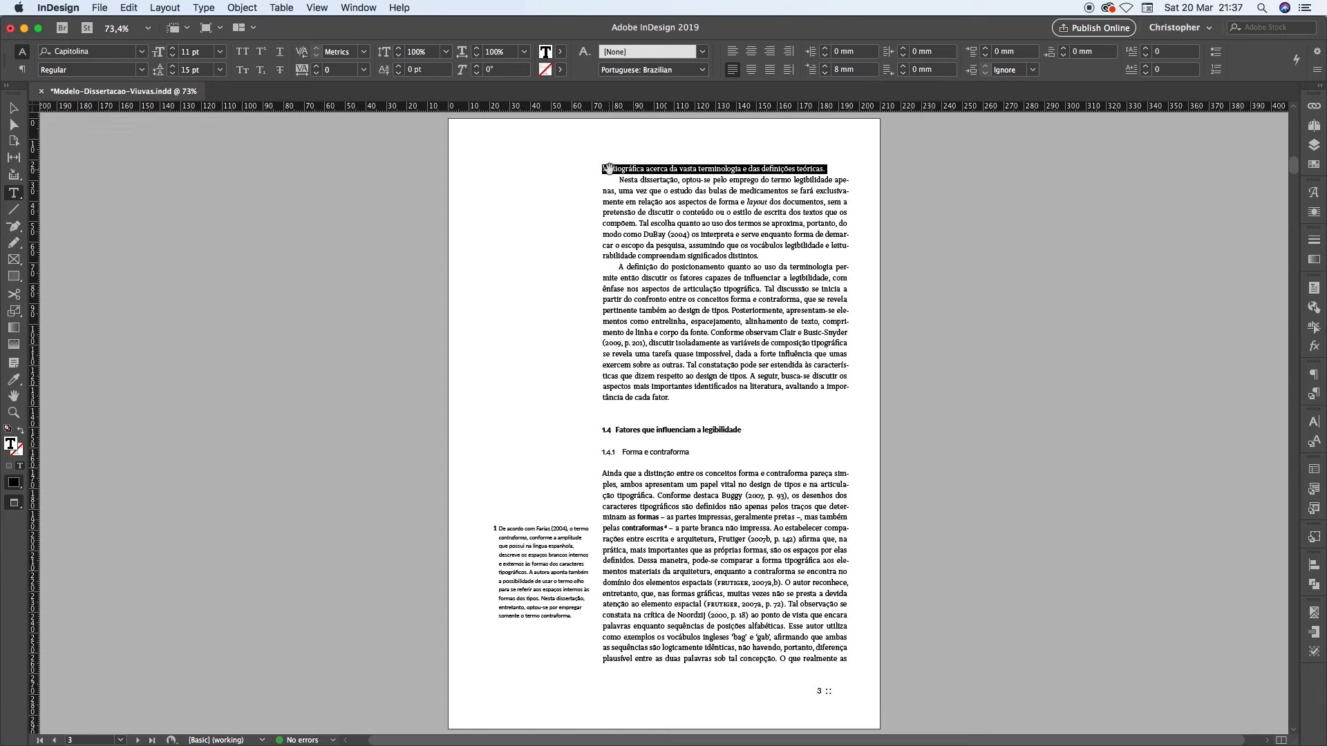
Compare the isolated paragraph line at the foot of page 4 with the one at the head of page 3
key(Page_Down)
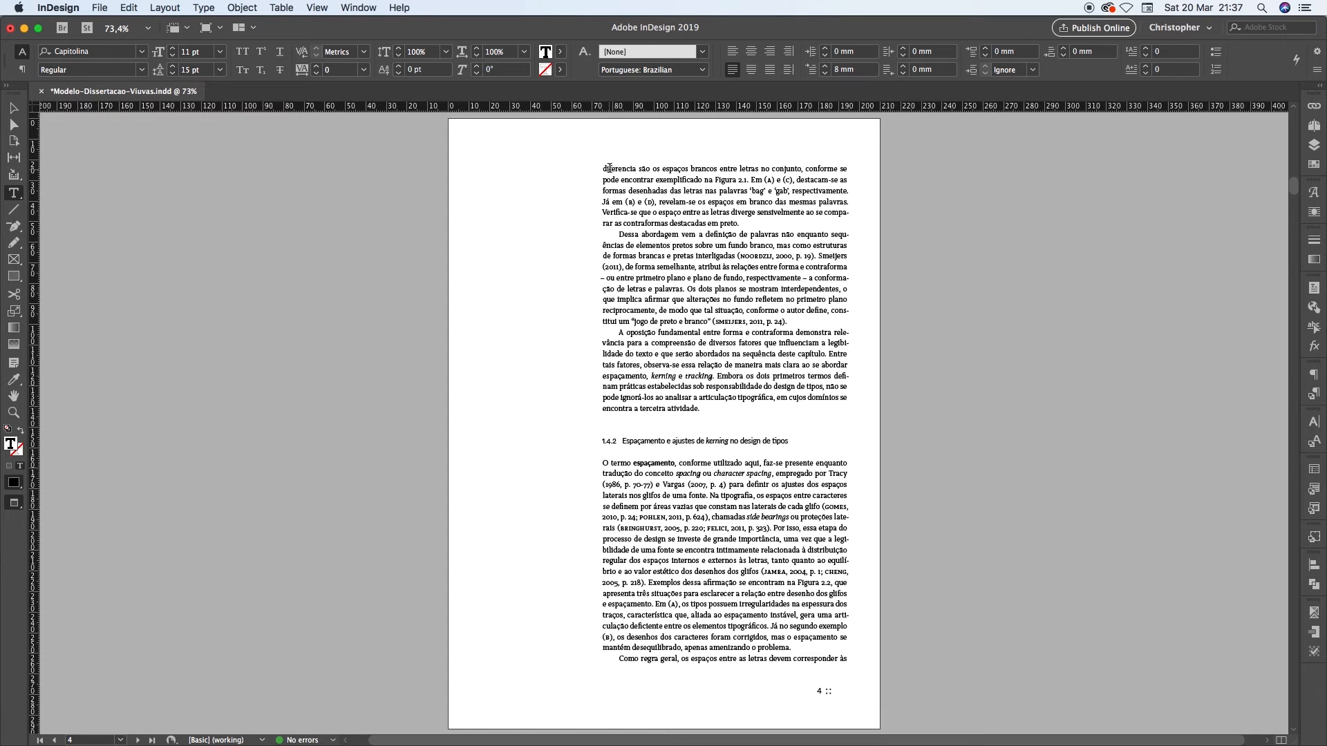
triple_click(709, 661)
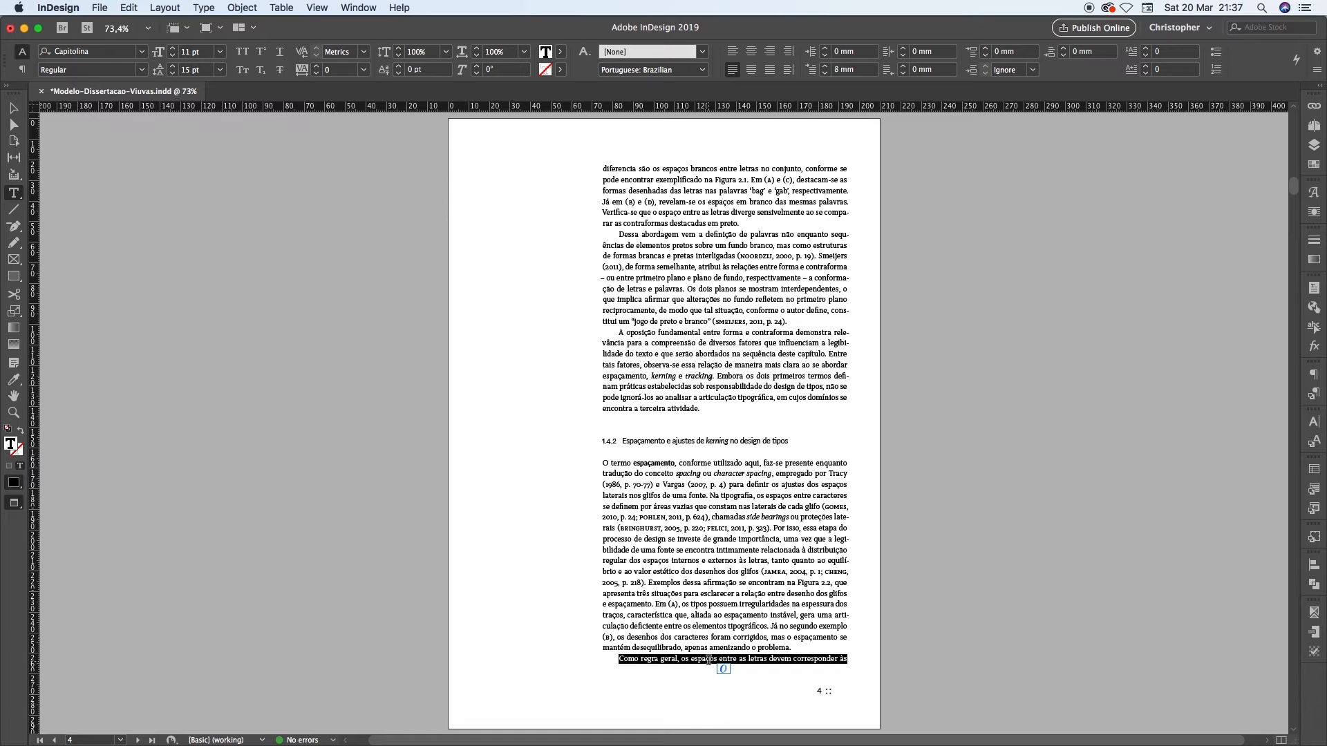
click(751, 658)
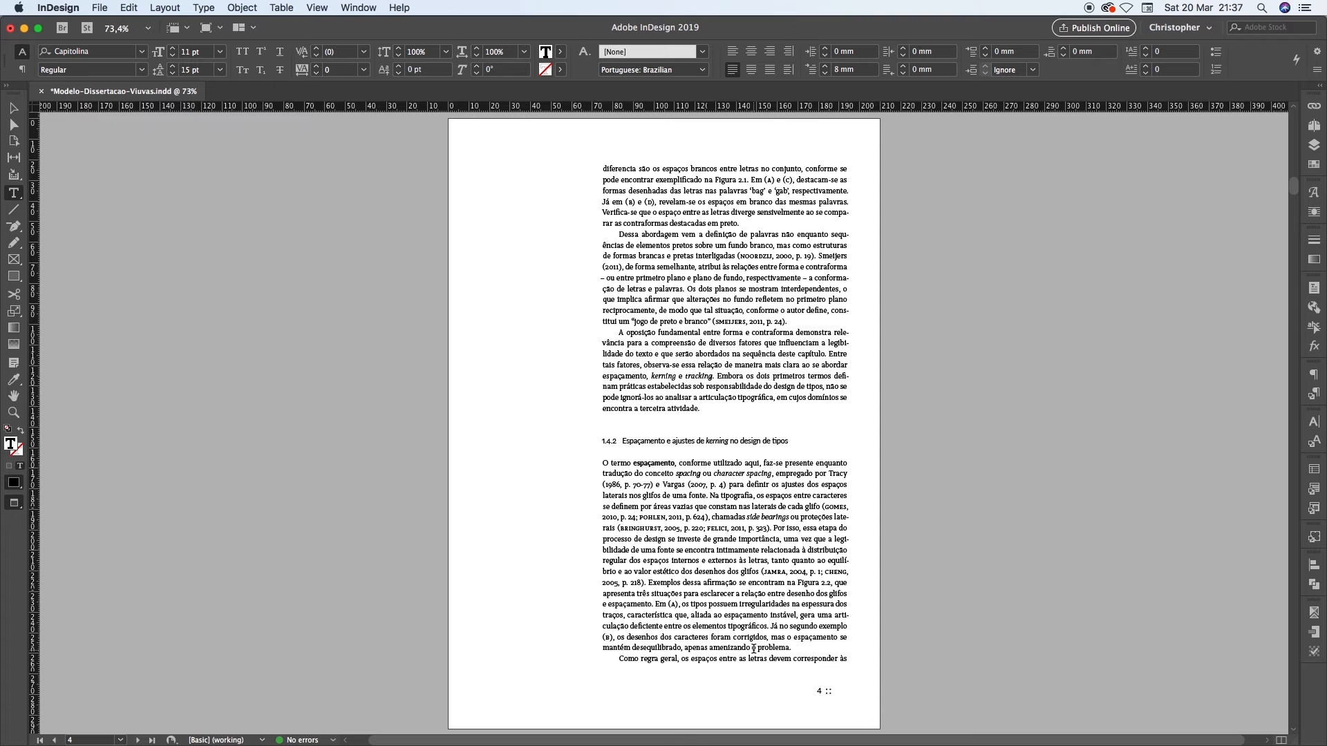
key(shift+Page_Up)
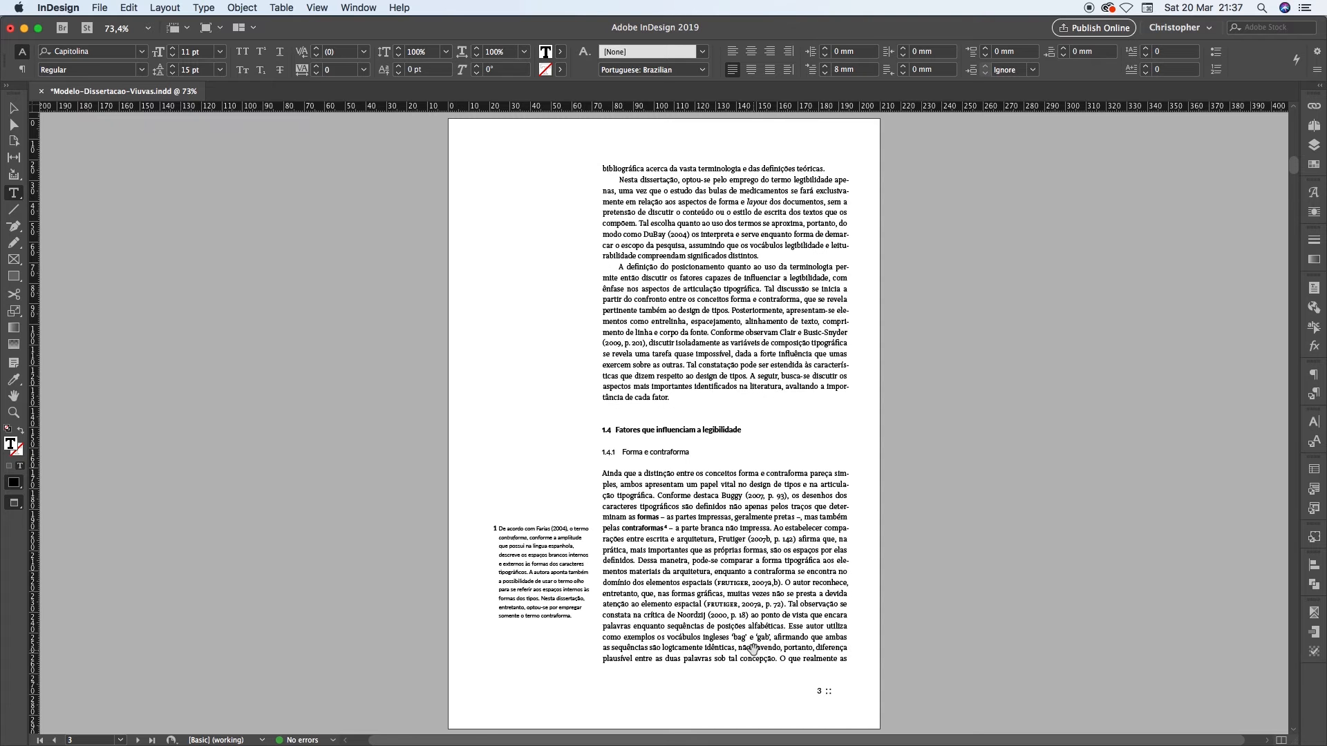
triple_click(682, 170)
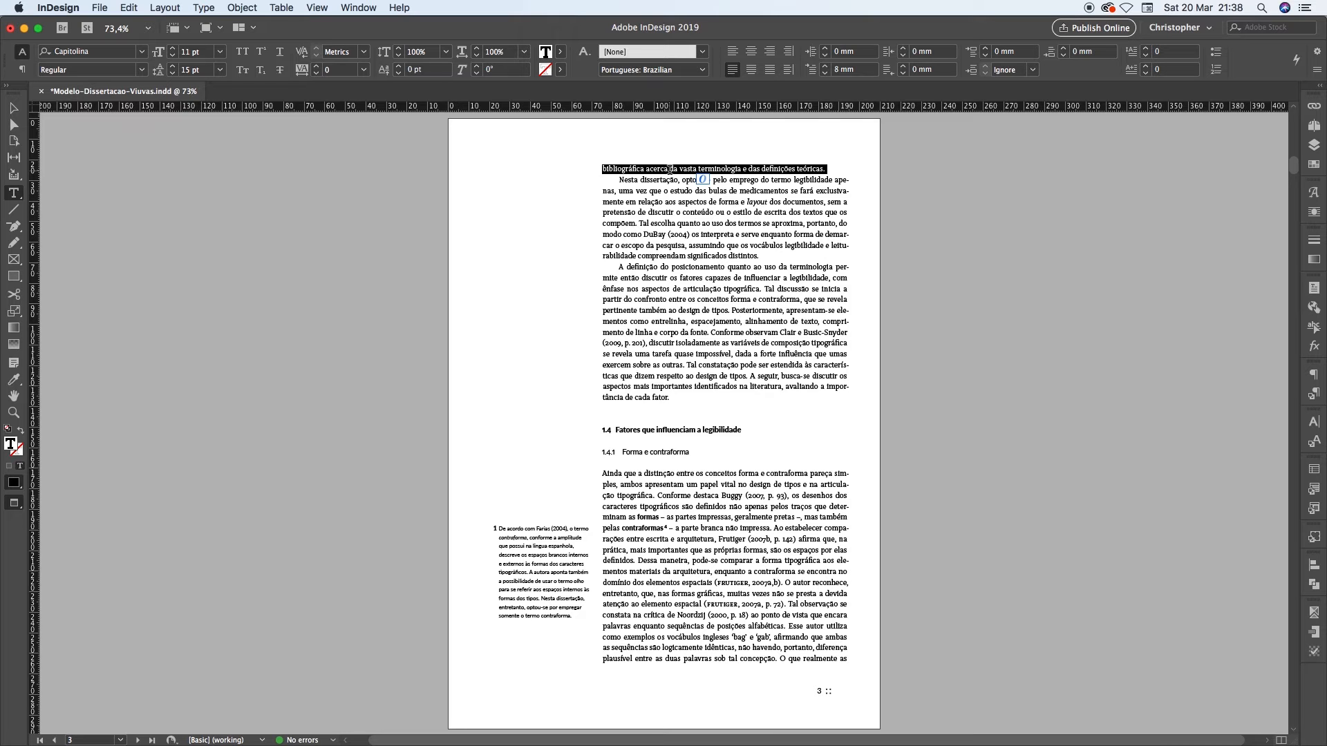
key(shift+Page_Down)
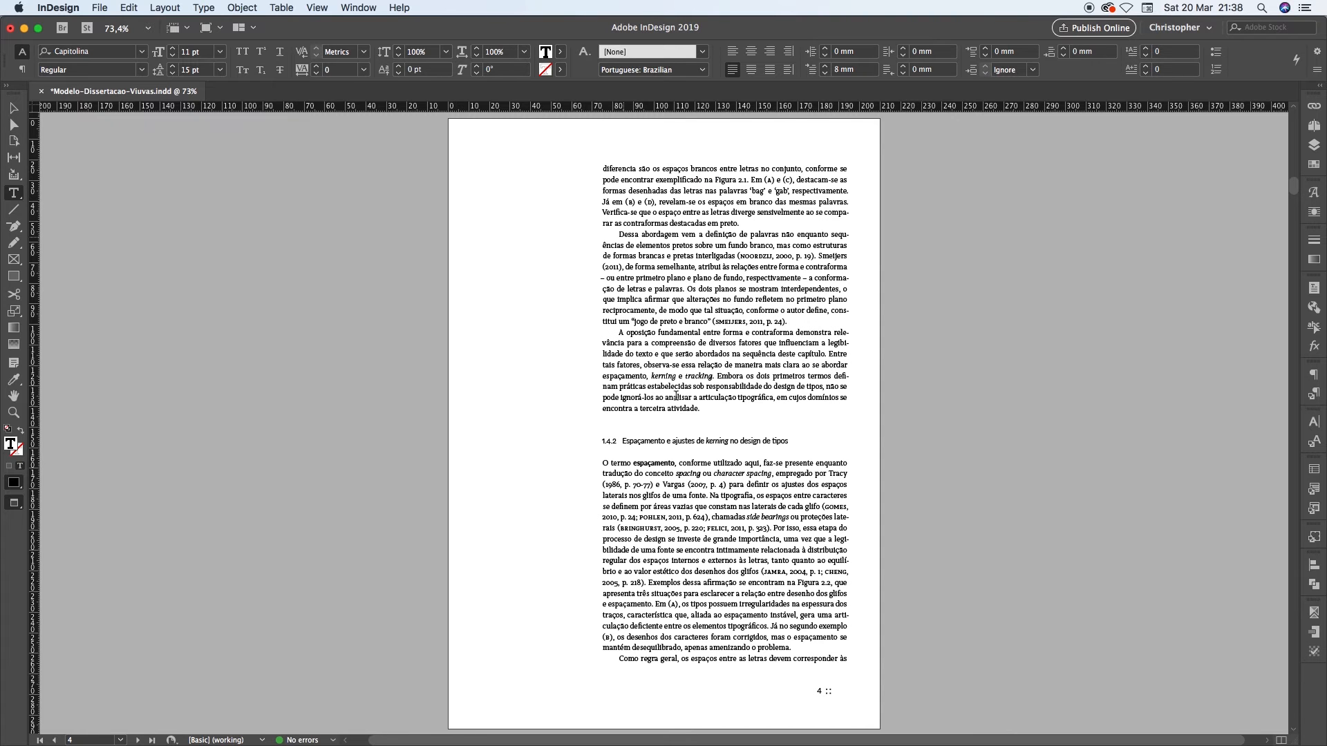
triple_click(639, 658)
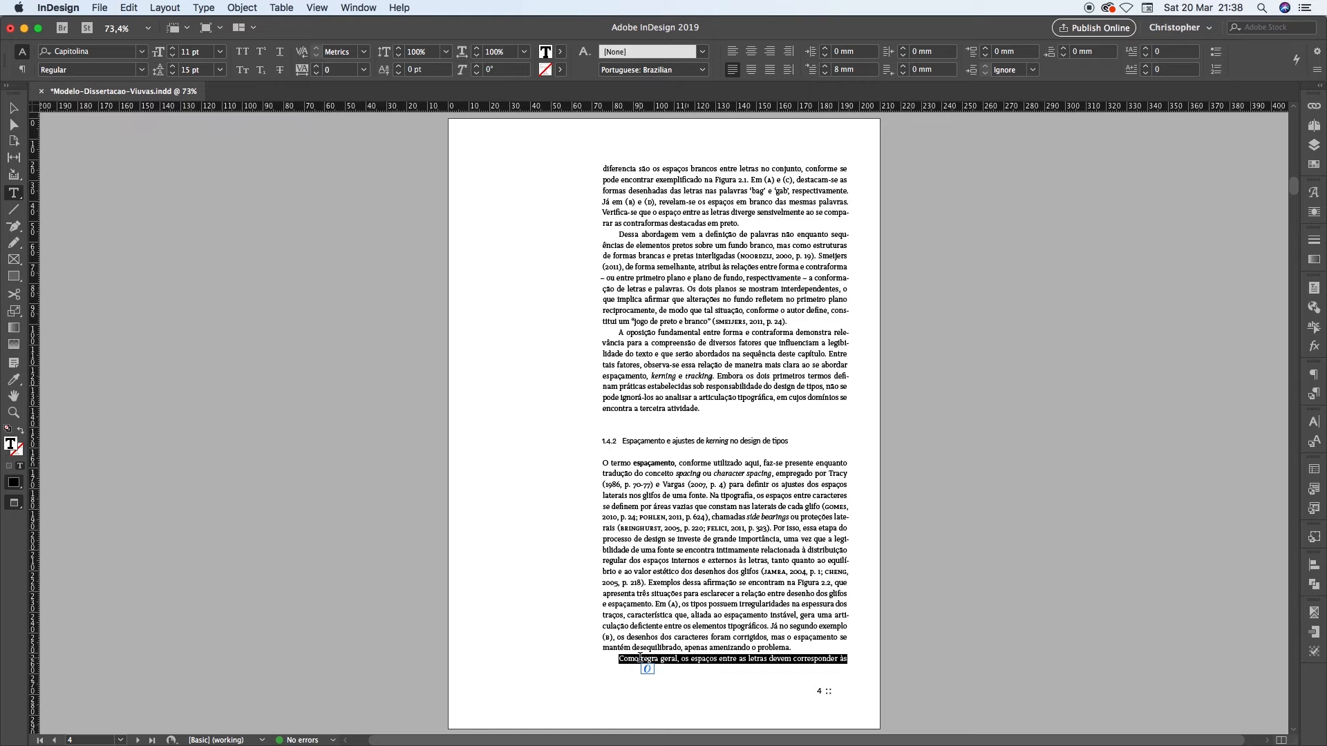
click(624, 660)
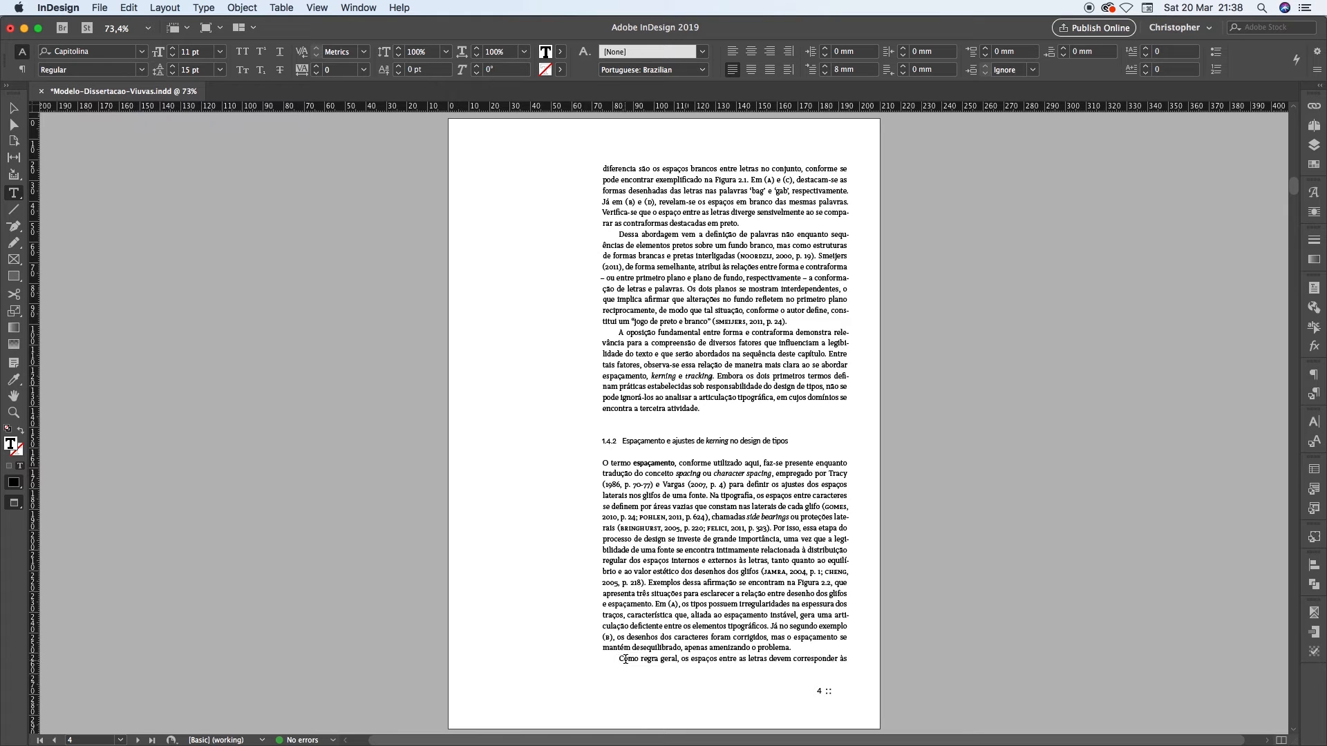
drag(613, 659, 863, 659)
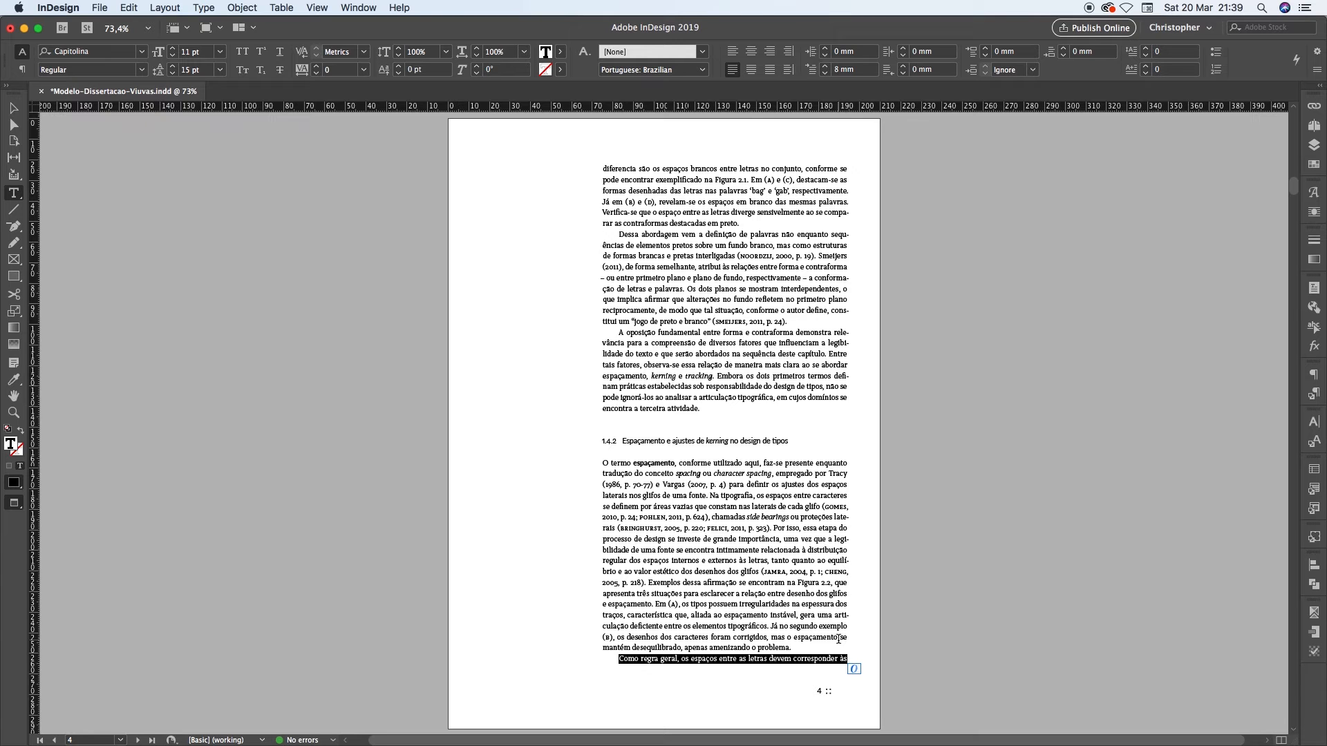
click(644, 659)
triple_click(725, 659)
Examine the two-line paragraph ending at the head of page 6, including its one-word last line "culturais."
key(Page_Down)
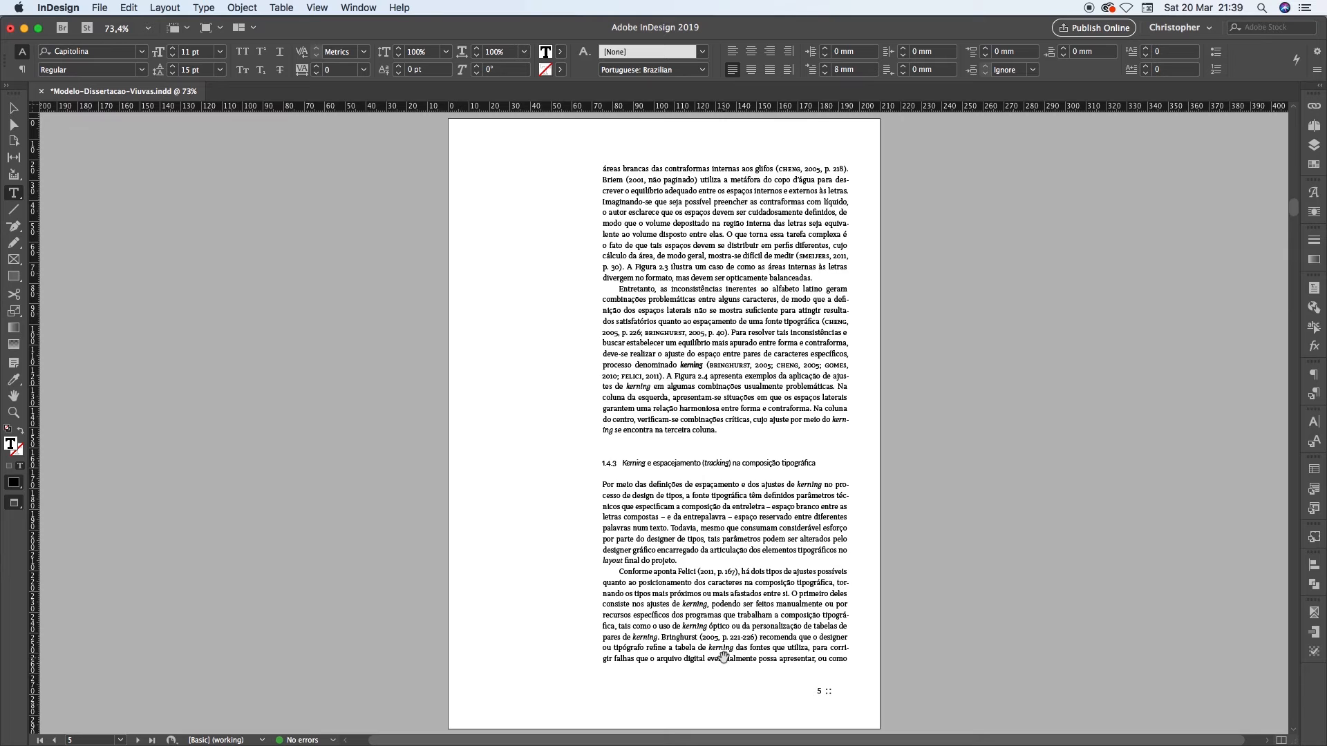
key(Page_Down)
double_click(619, 180)
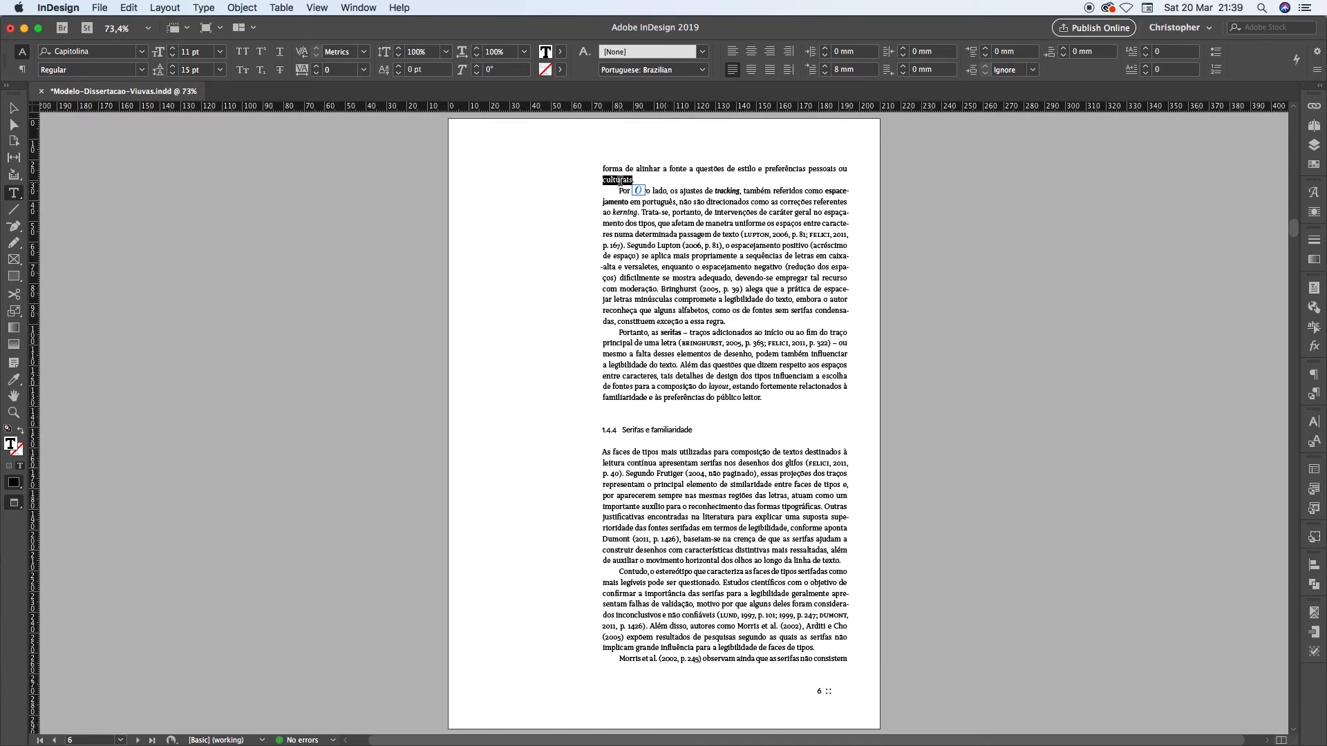
drag(649, 180, 600, 180)
click(603, 167)
key(shift+alt+Right)
key(shift+alt+Right)
key(shift+alt+Right)
key(shift+alt+Right)
key(shift+alt+Right)
key(shift+alt+Right)
key(shift+alt+Right)
key(shift+alt+Right)
key(shift+alt+Right)
key(shift+alt+Right)
key(shift+alt+Right)
key(shift+alt+Right)
key(shift+alt+Right)
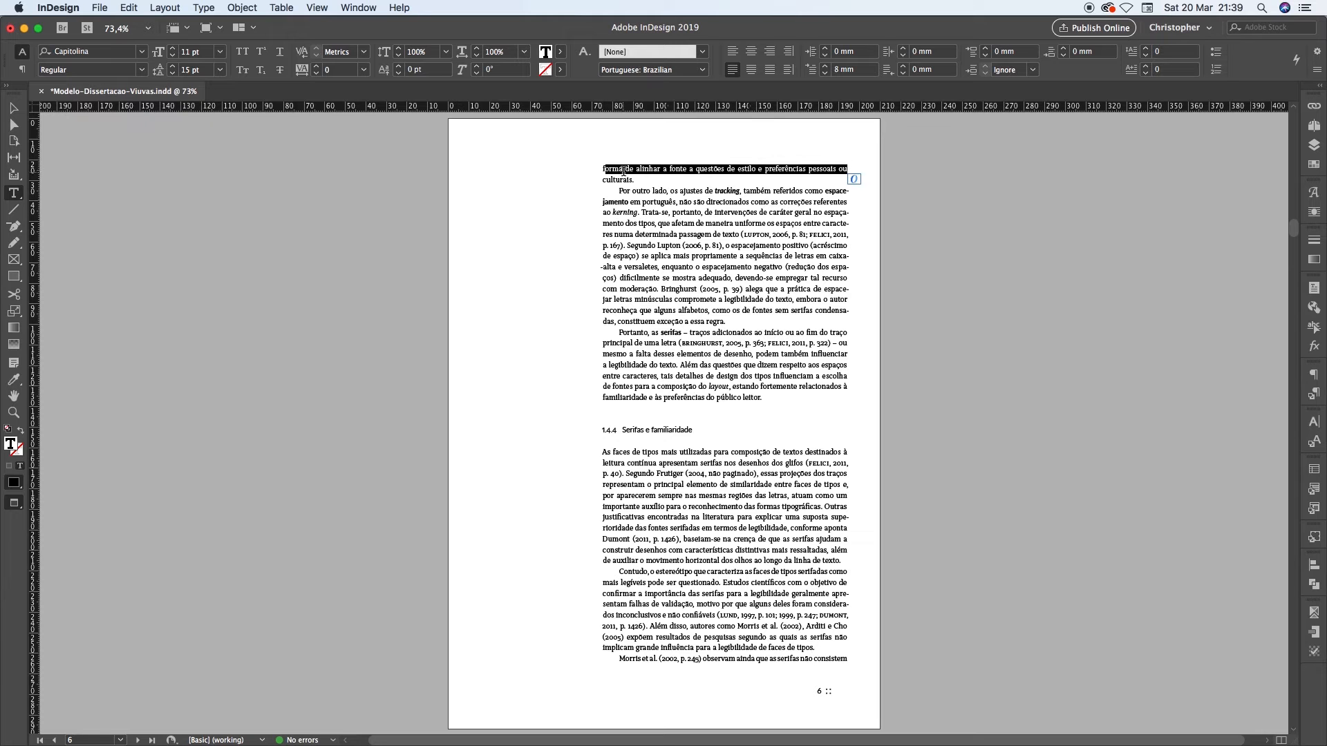
drag(603, 180, 649, 179)
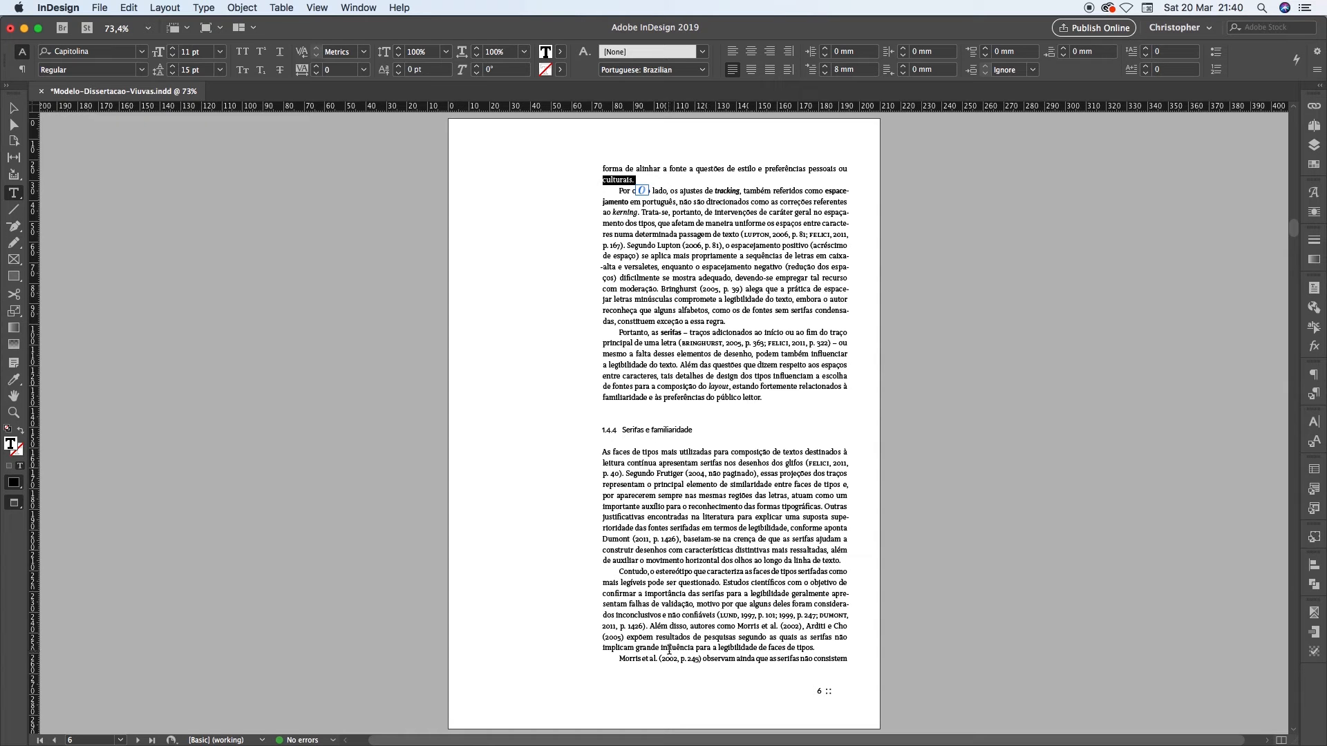
Examine the two-line paragraph ending above the block quotation on page 7 and compare it with the one on page 6
key(shift+Page_Down)
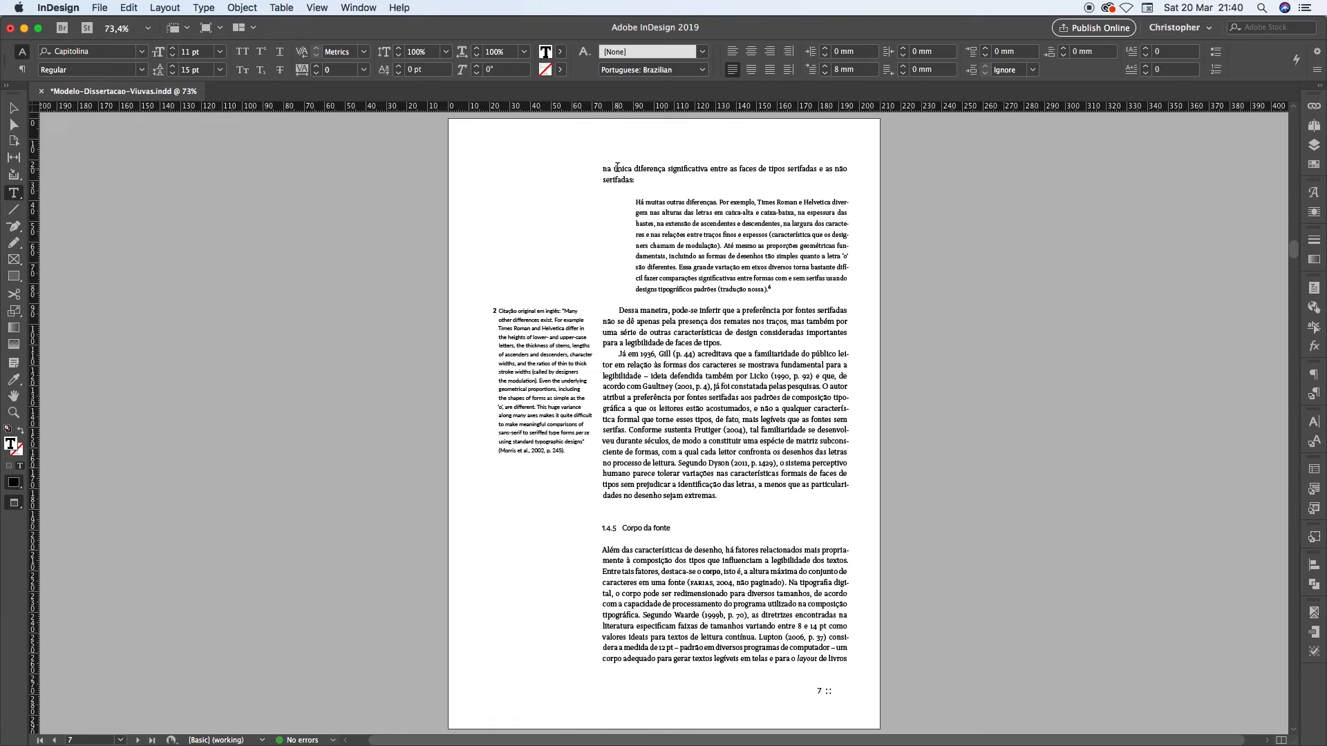
drag(601, 169, 850, 171)
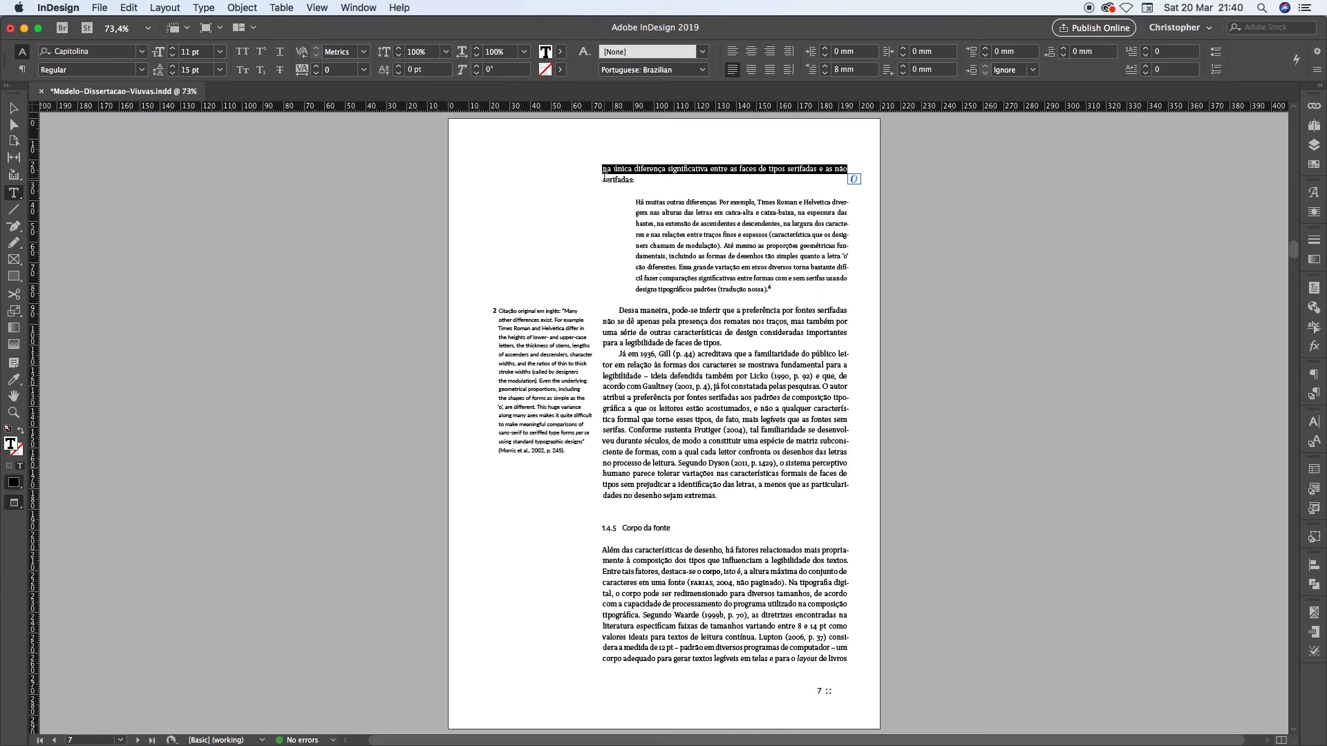
drag(605, 180, 637, 178)
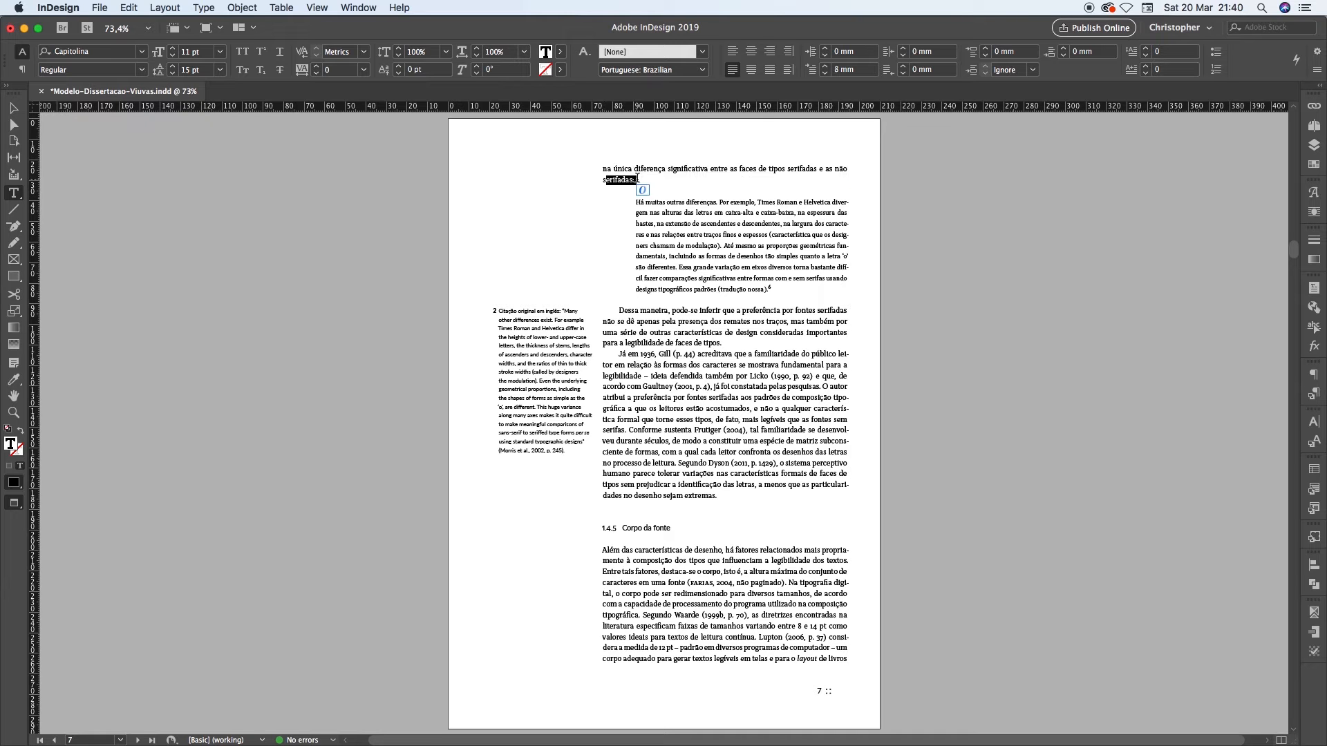
click(692, 211)
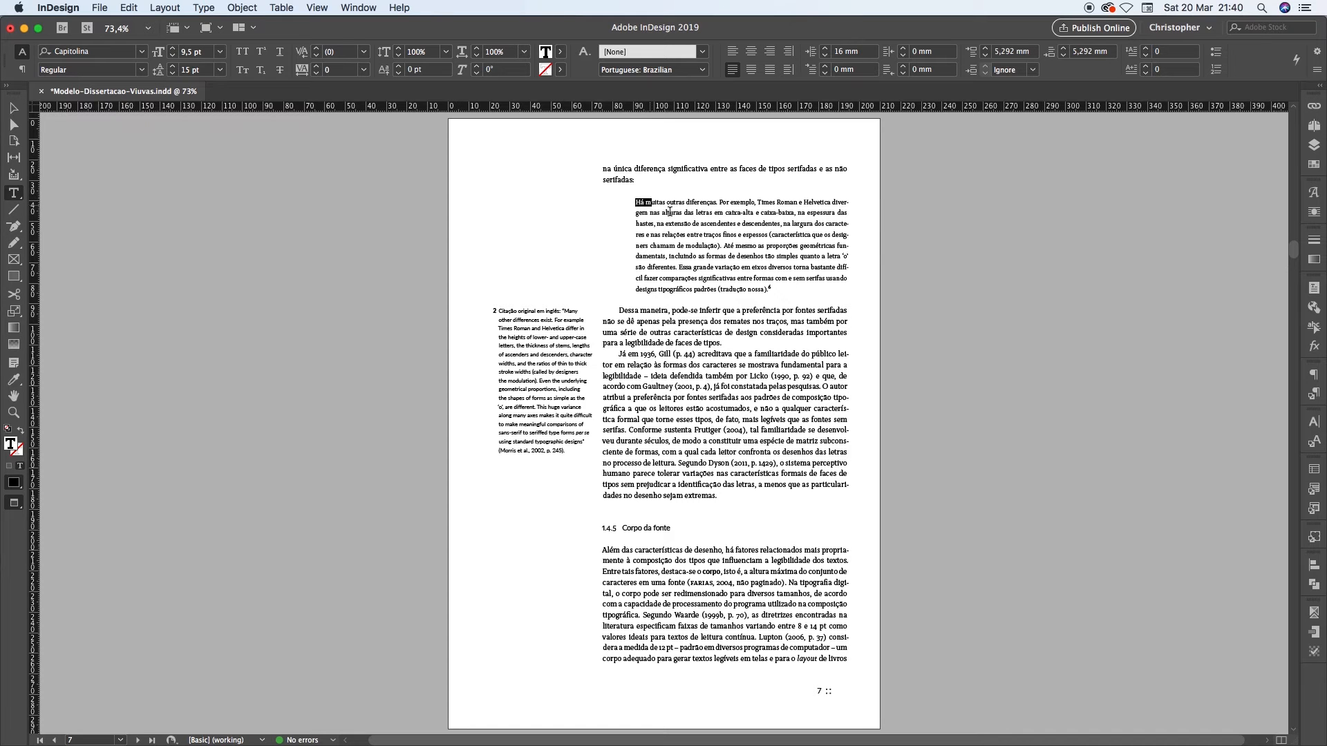
triple_click(639, 202)
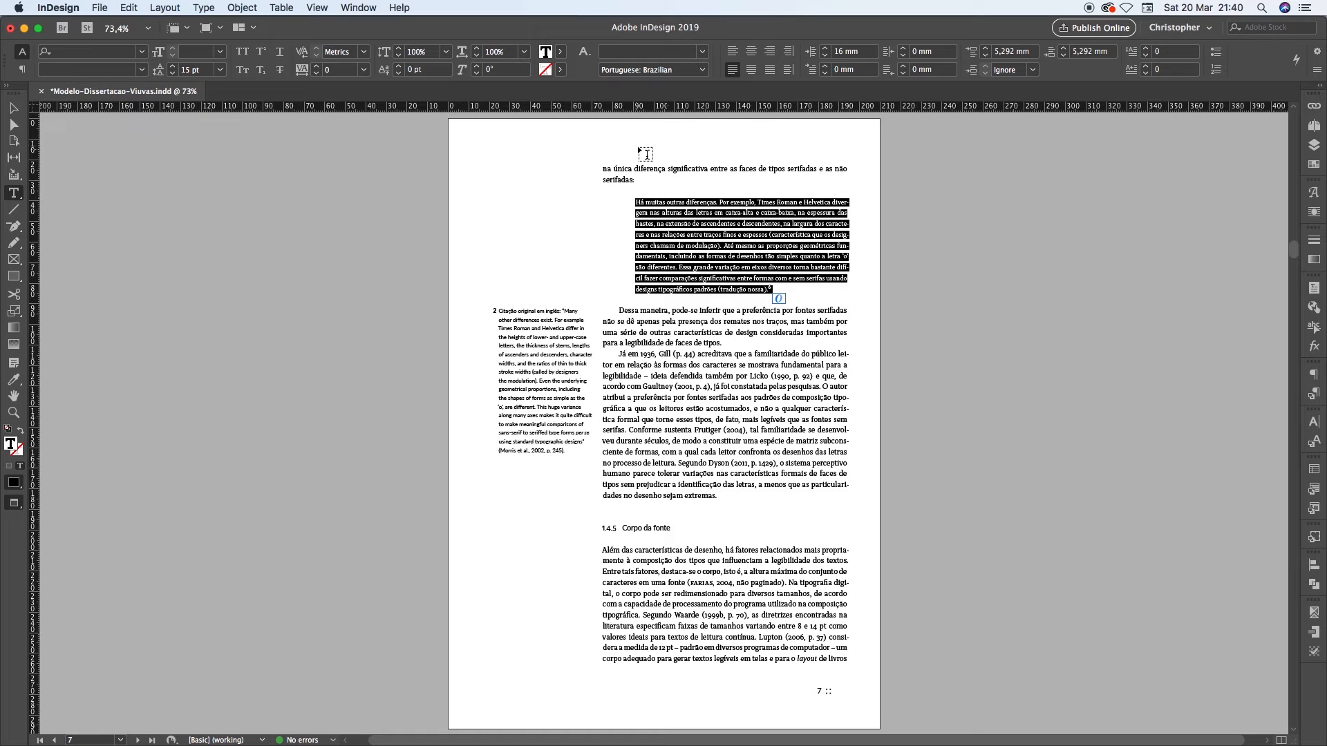
click(686, 219)
double_click(611, 177)
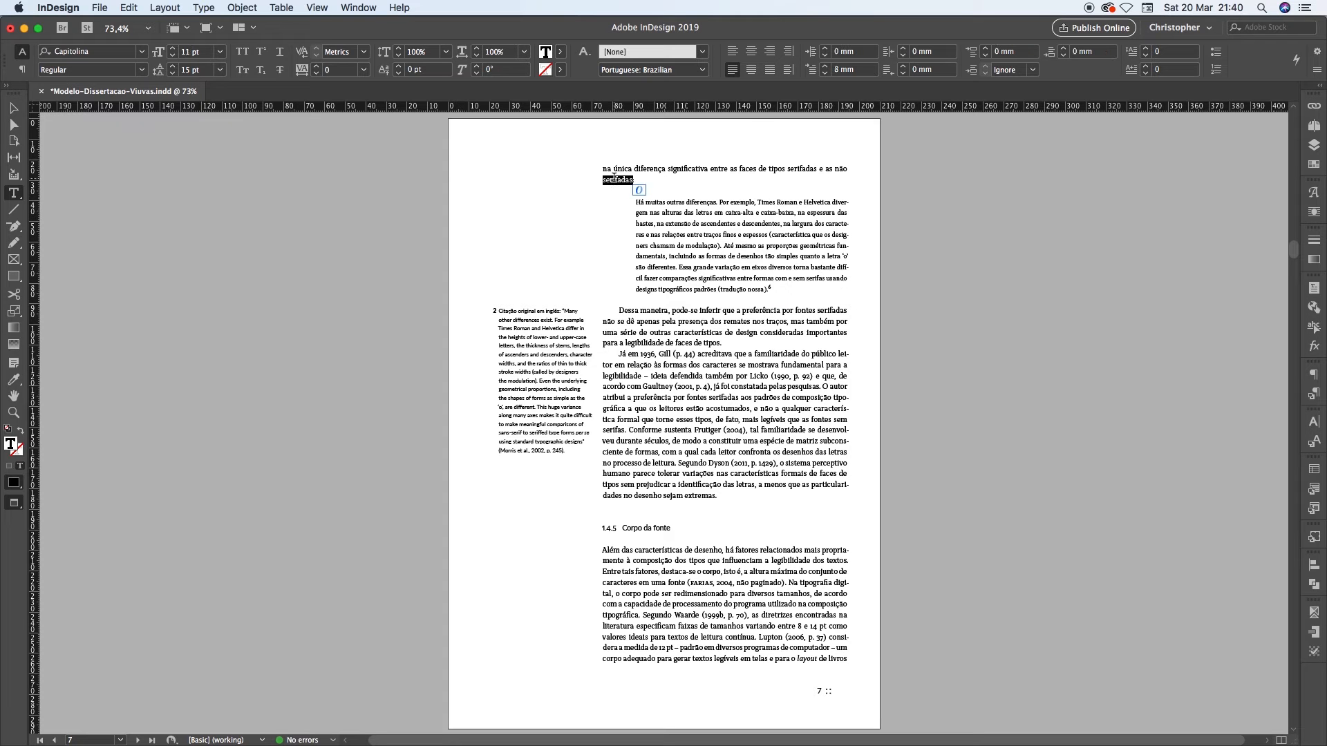
key(shift+Page_Up)
double_click(617, 178)
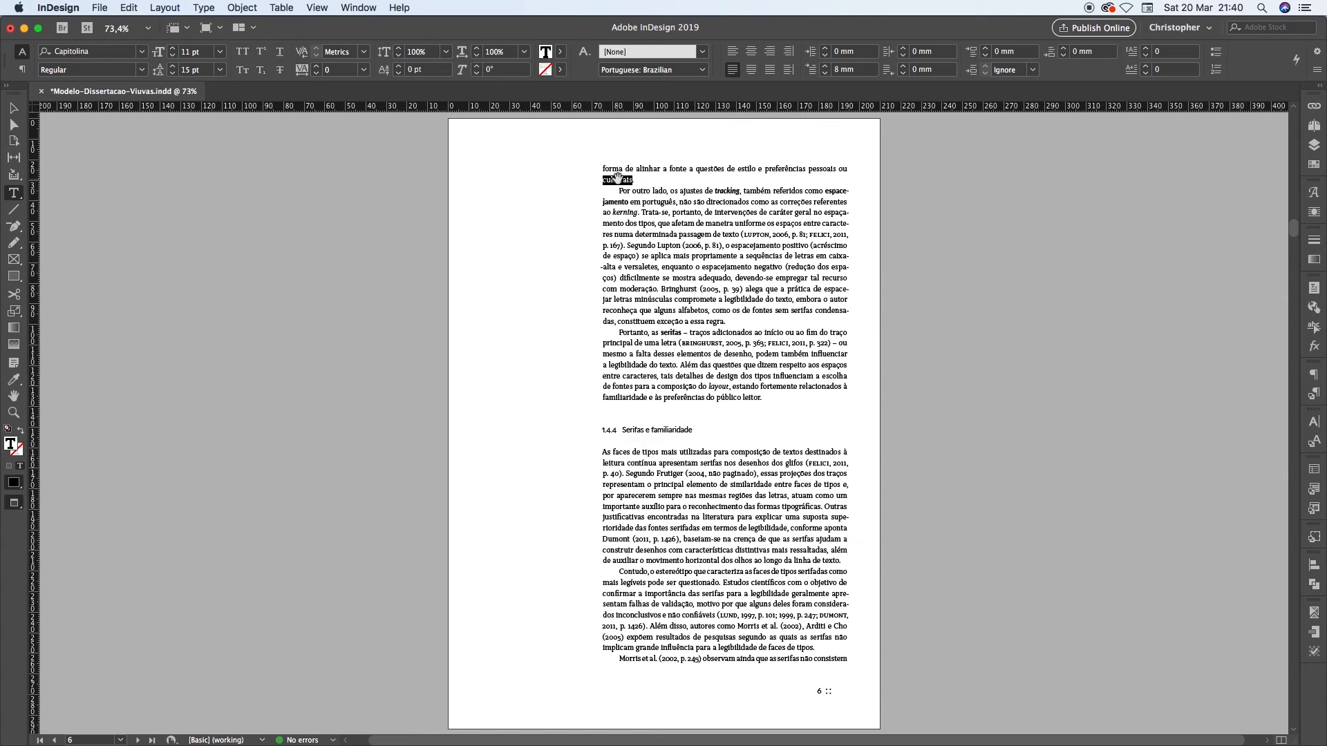
Check pages 8 to 12 for short paragraph endings, including "estrutura ordenada." and "sente capítulo." on page 12
key(Page_Down)
key(Page_Down)
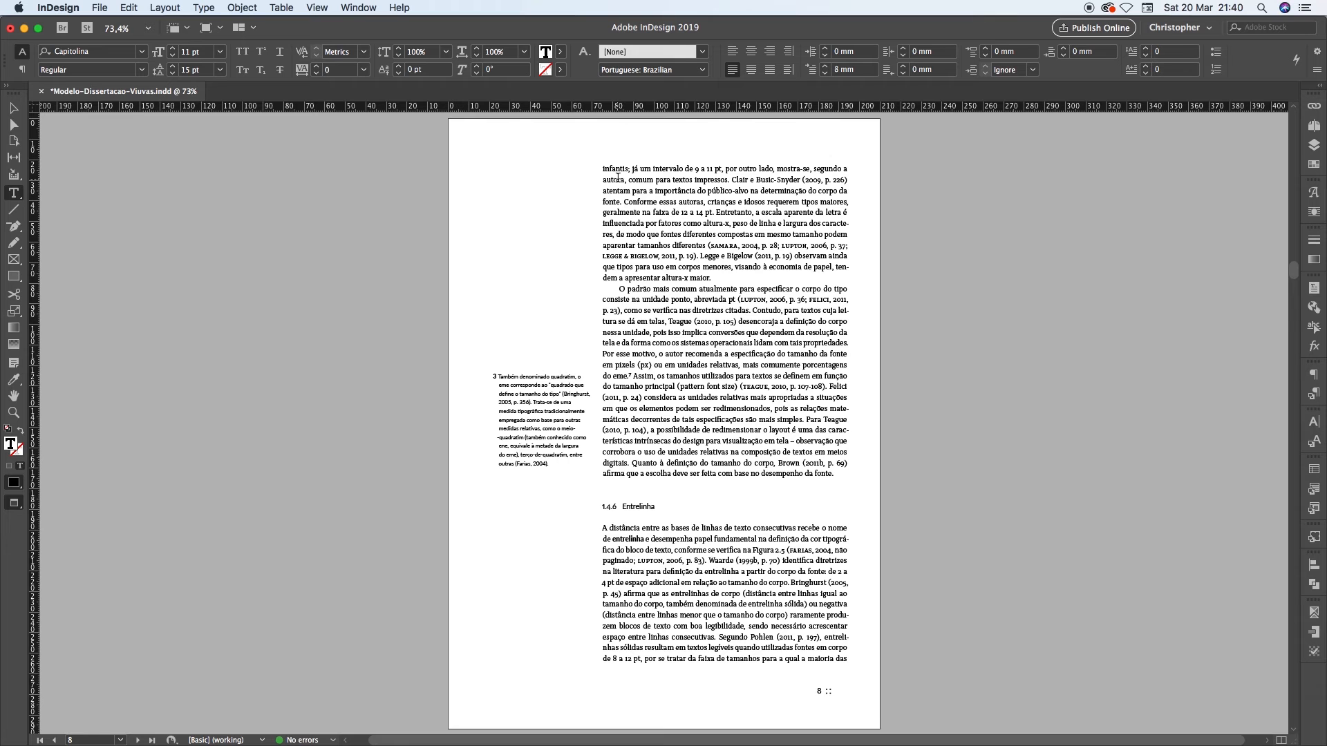
key(Page_Down)
key(Page_Down)
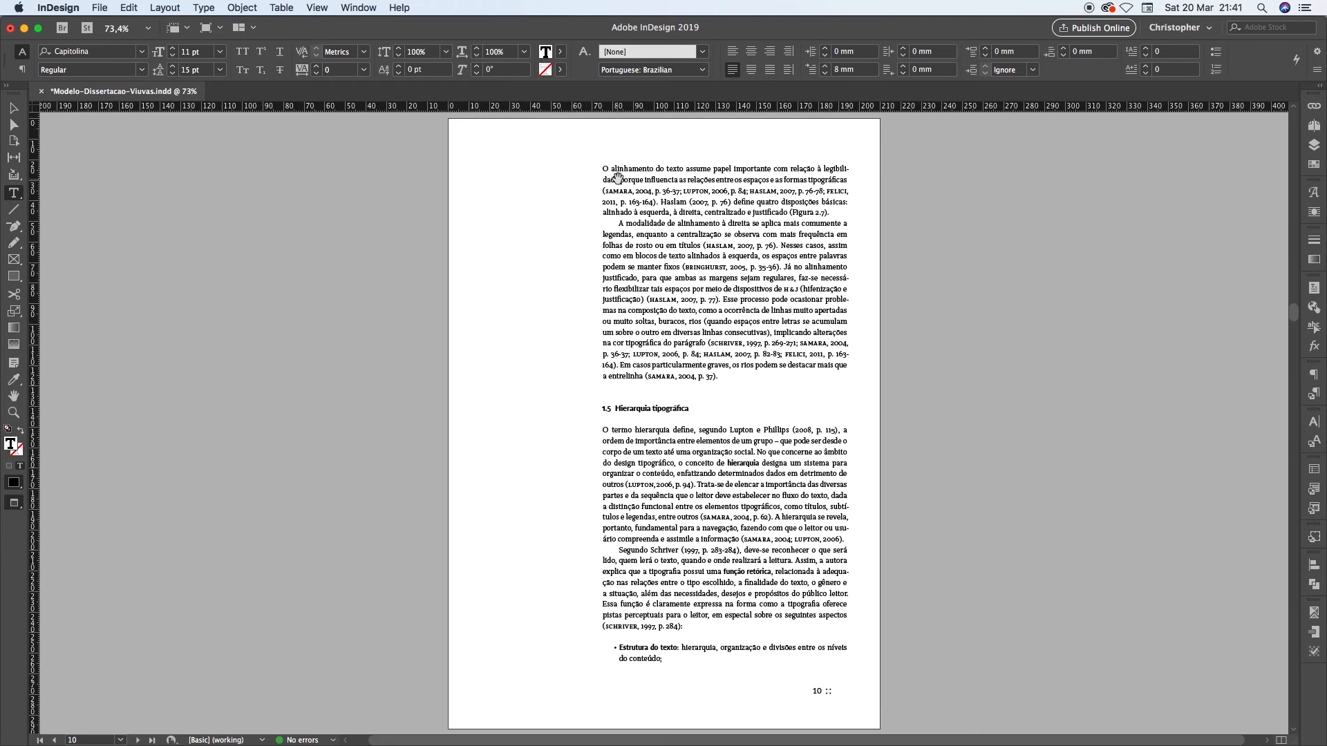
key(Page_Down)
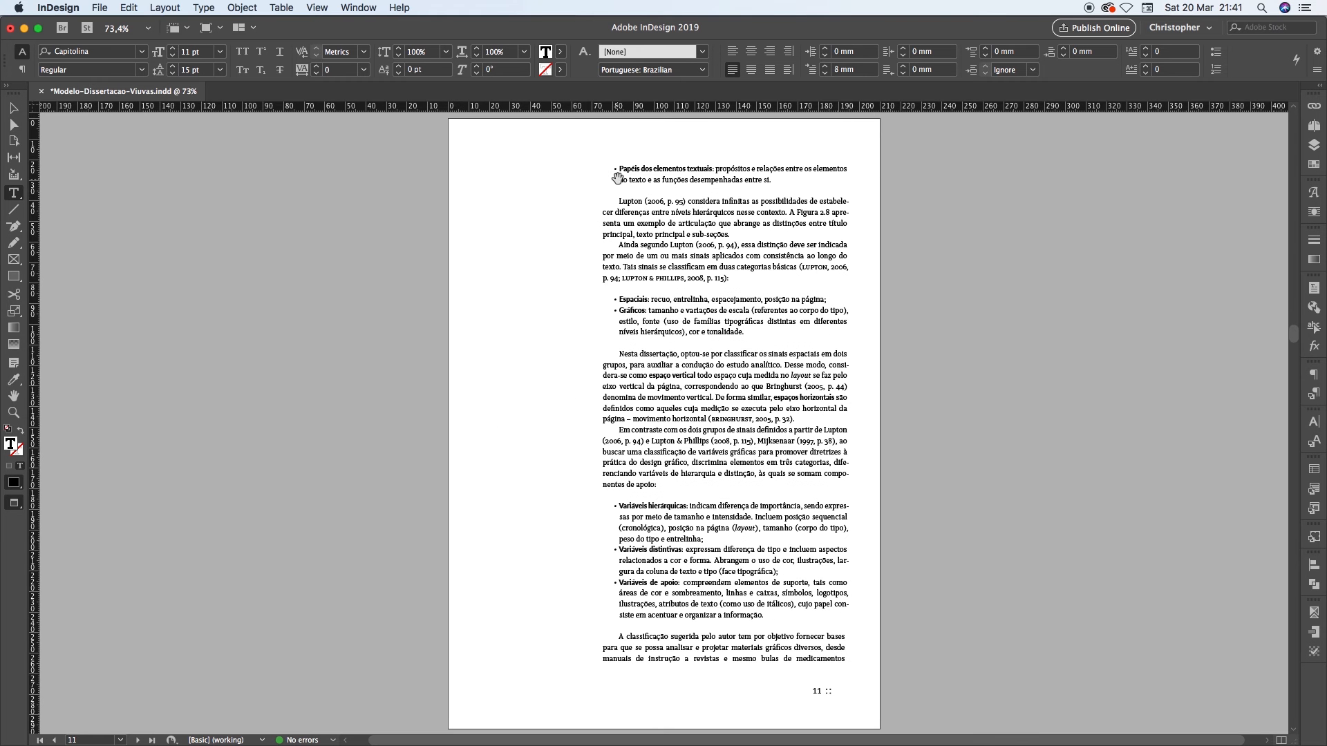
key(Page_Down)
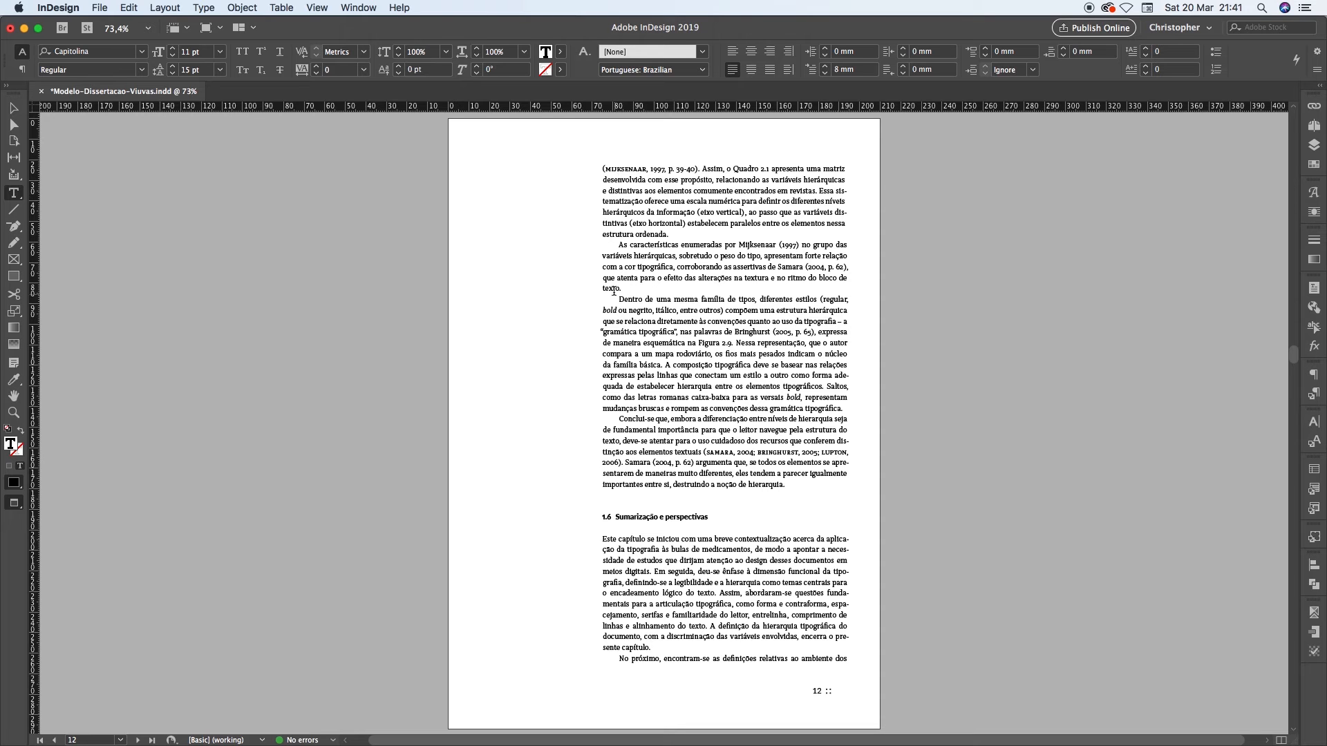
drag(606, 648, 662, 646)
double_click(616, 234)
shift+click(667, 235)
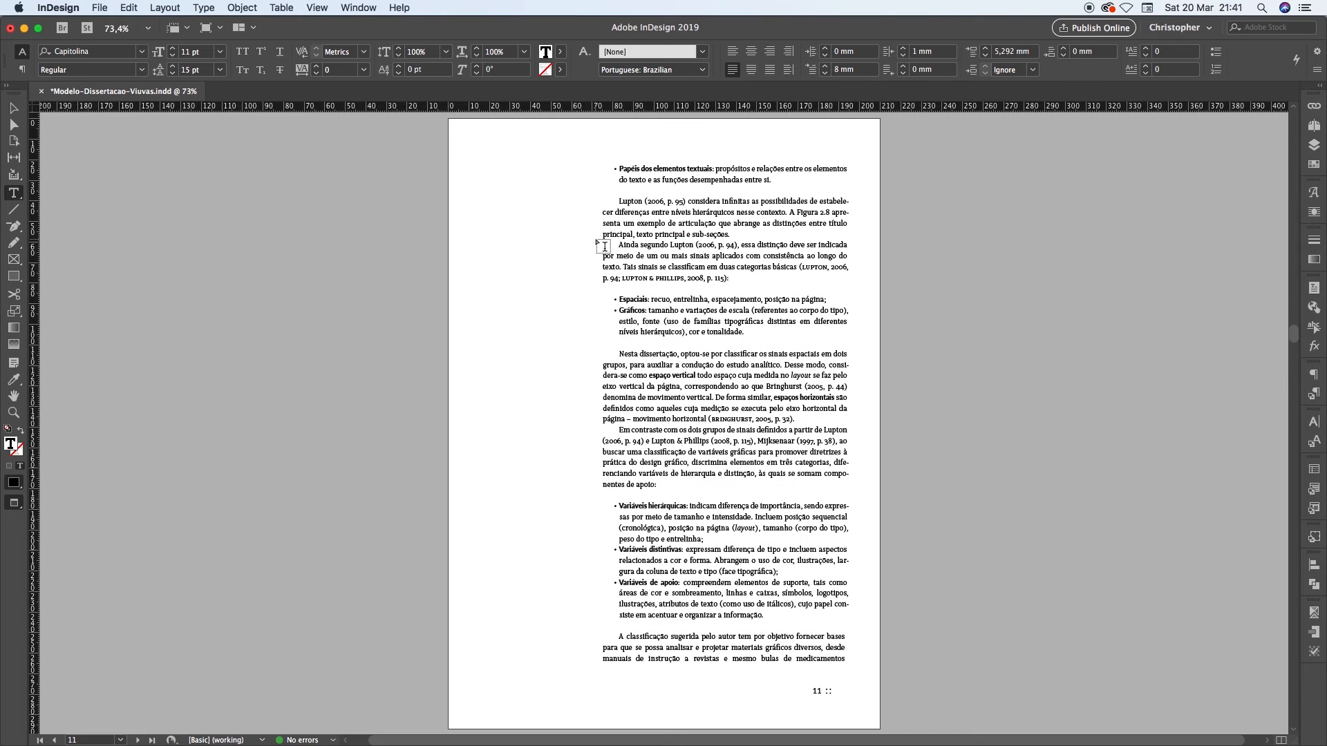
key(alt+Page_Up)
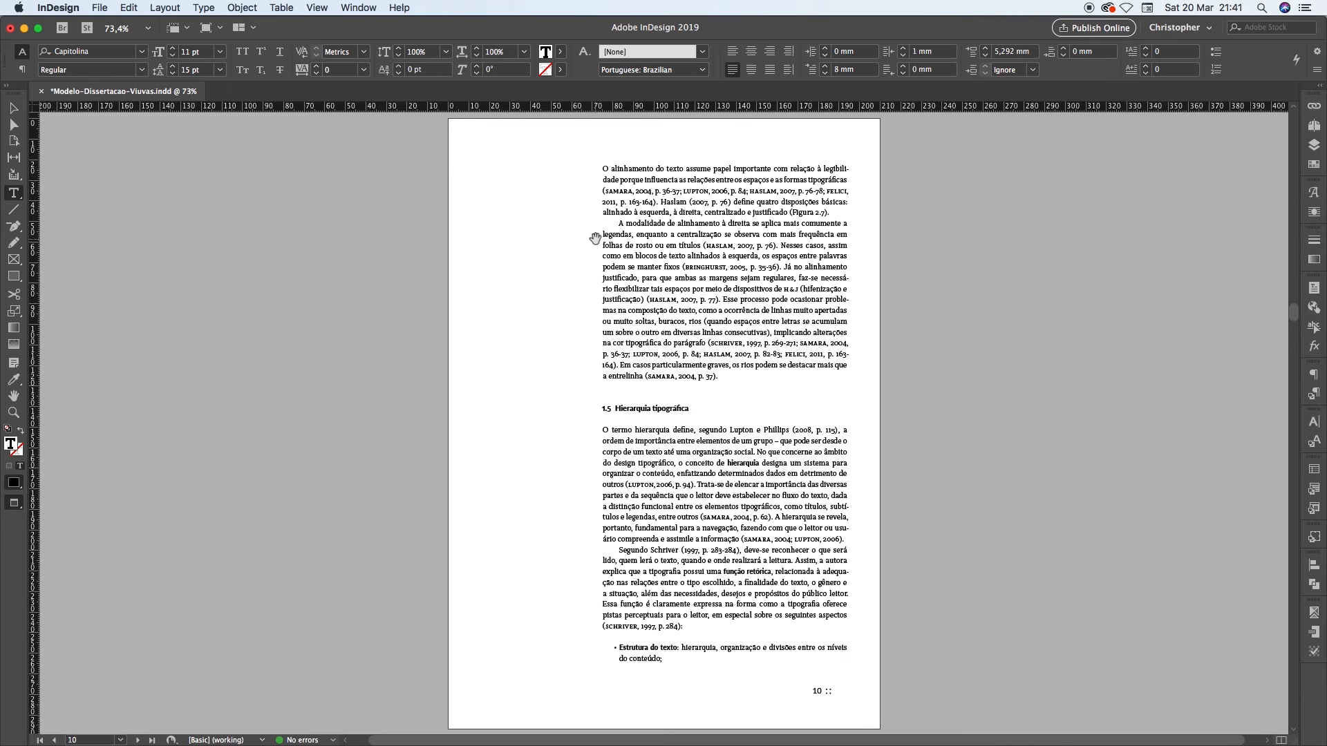
Examine the isolated paragraph ending "fontes de texto foi originalmente projetada." at the head of page 9
key(alt+Page_Up)
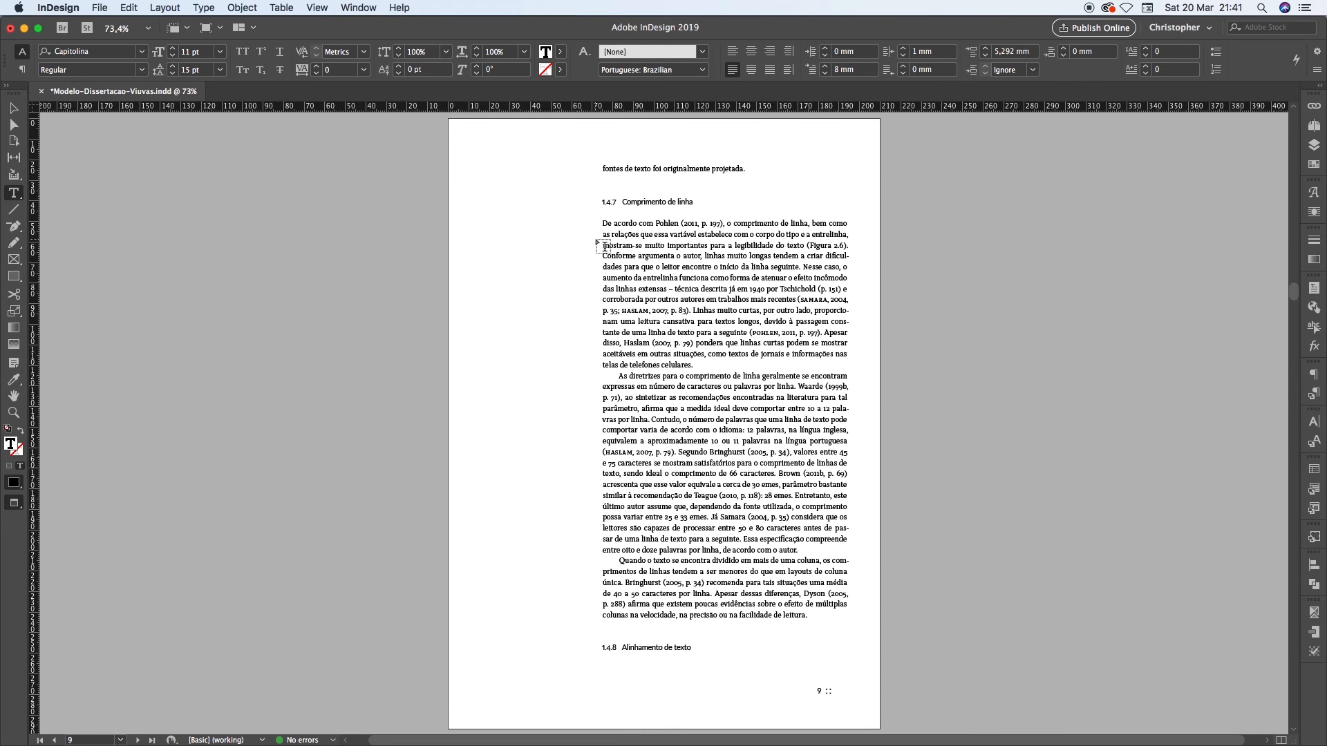
click(604, 168)
shift+click(756, 168)
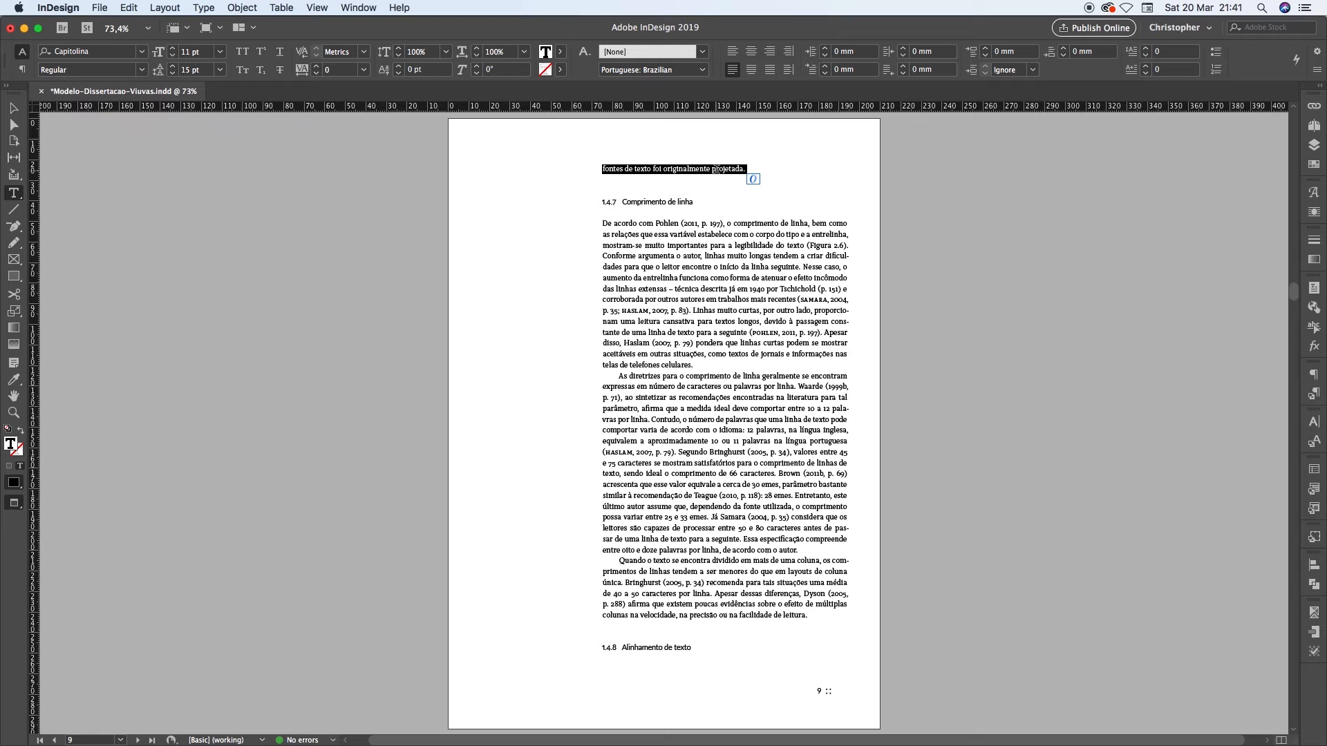
click(651, 169)
drag(609, 169, 735, 168)
Examine heading 1.4.7 "Comprimento de linha" on page 9 in relation to the isolated line above it and the paragraph below
drag(622, 201, 706, 202)
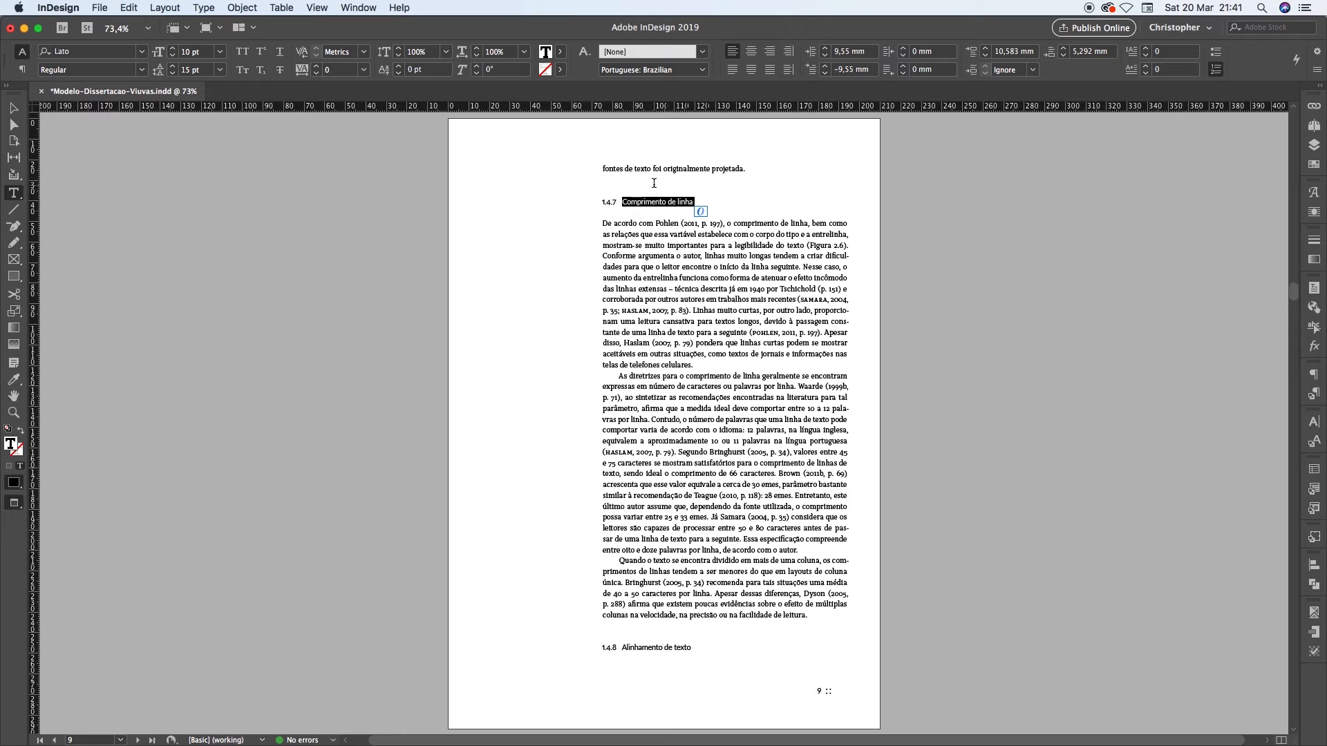
drag(633, 168, 706, 169)
drag(634, 201, 655, 221)
click(639, 202)
click(686, 224)
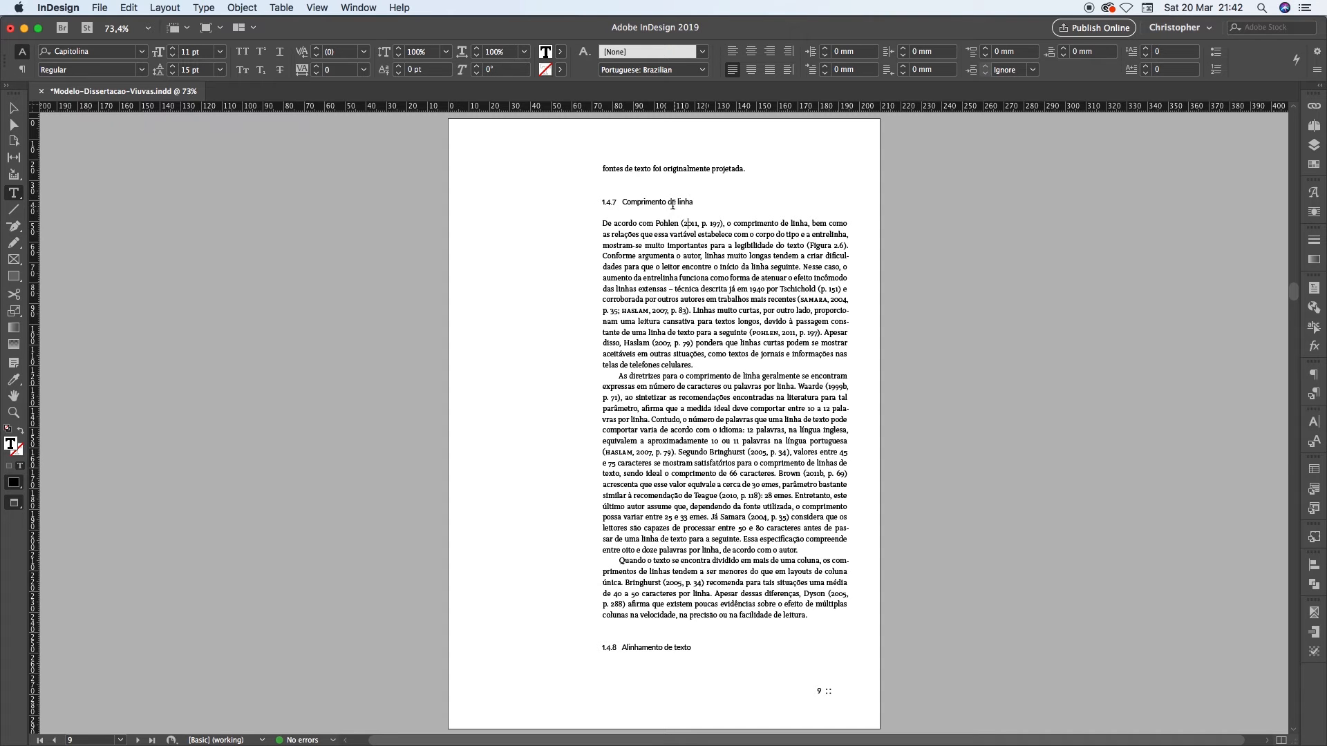
drag(621, 202, 690, 201)
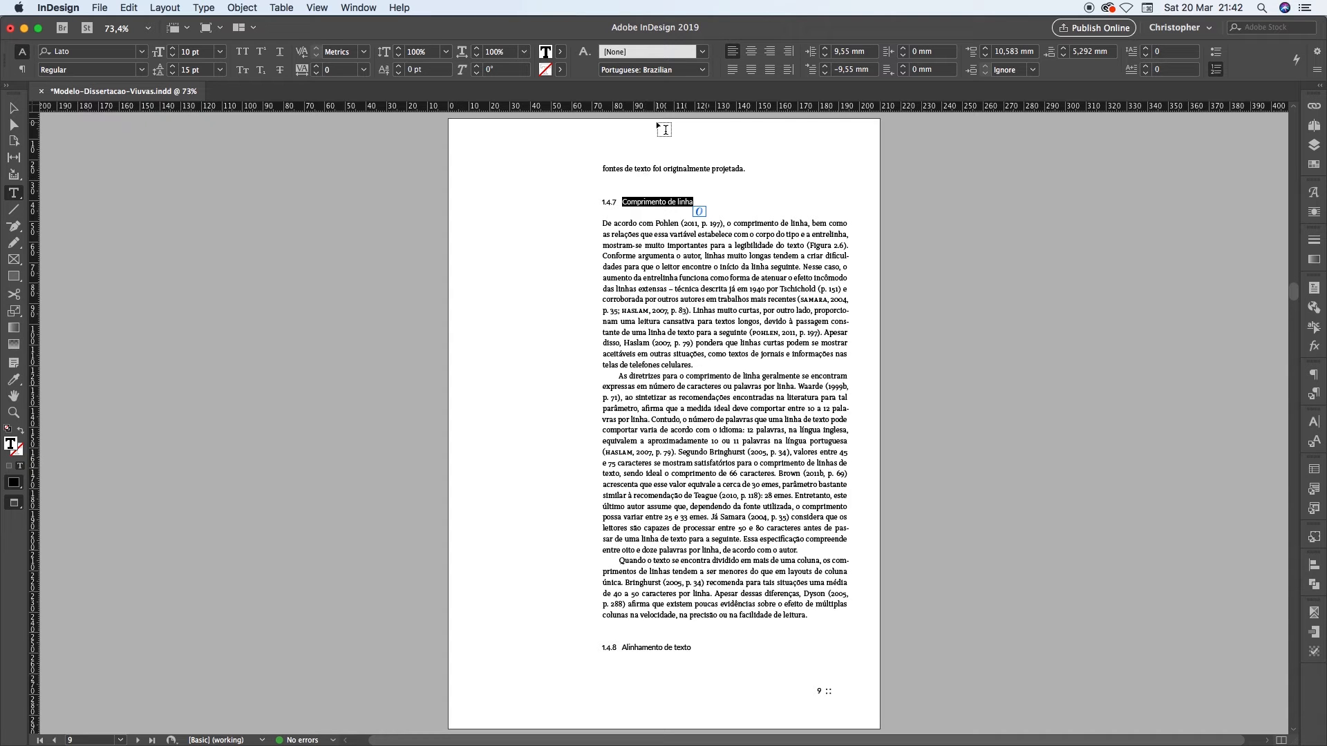
Examine heading 1.4.8 "Alinhamento de texto" at the foot of page 9 and its separated paragraph at the head of page 10
drag(621, 647, 698, 652)
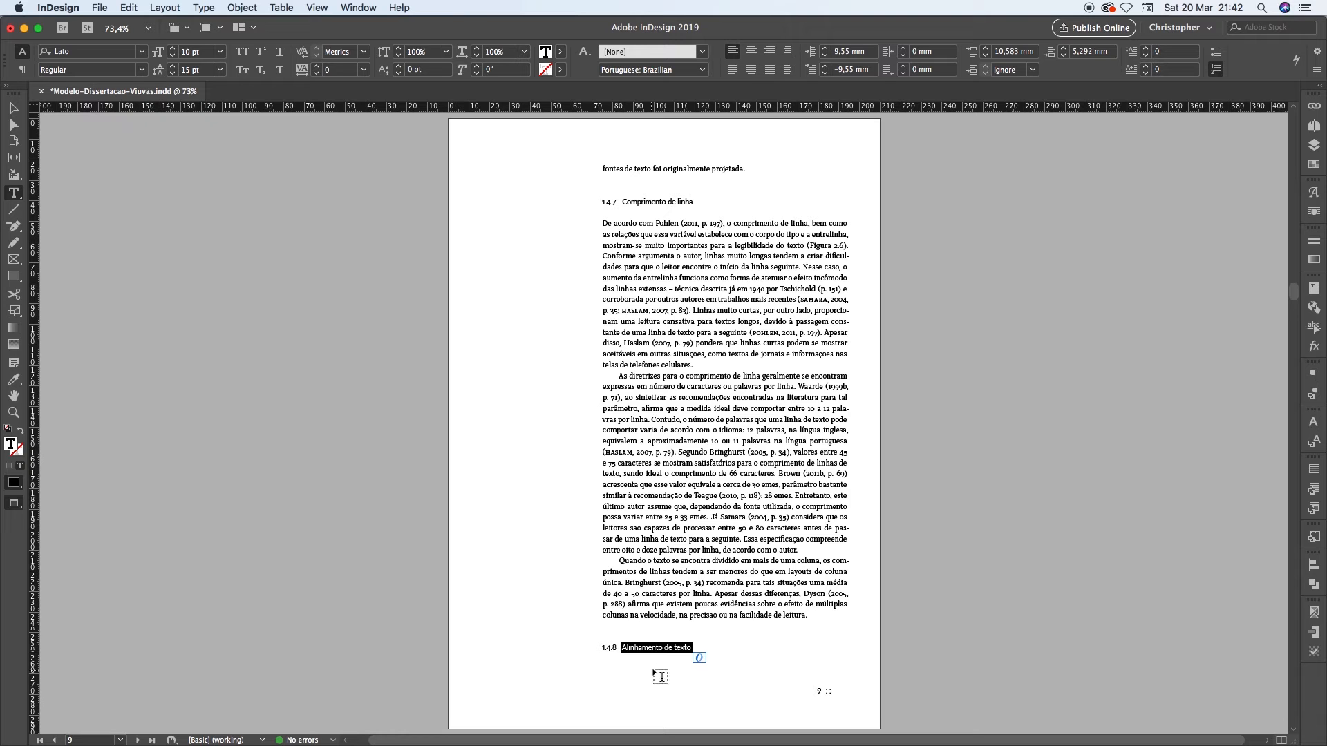
click(656, 648)
drag(641, 648, 624, 605)
drag(658, 647, 731, 662)
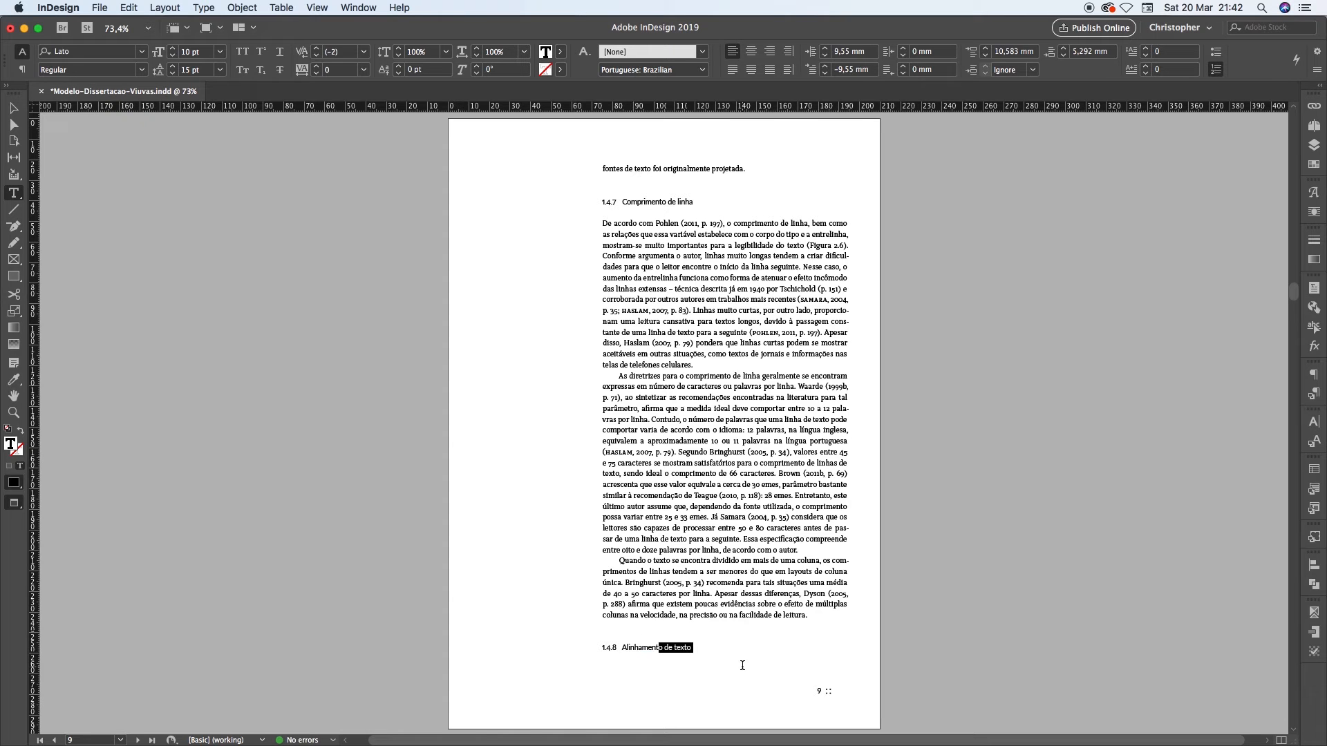
click(623, 647)
drag(623, 647, 691, 647)
click(692, 648)
drag(621, 647, 690, 648)
click(691, 647)
key(alt+Page_Down)
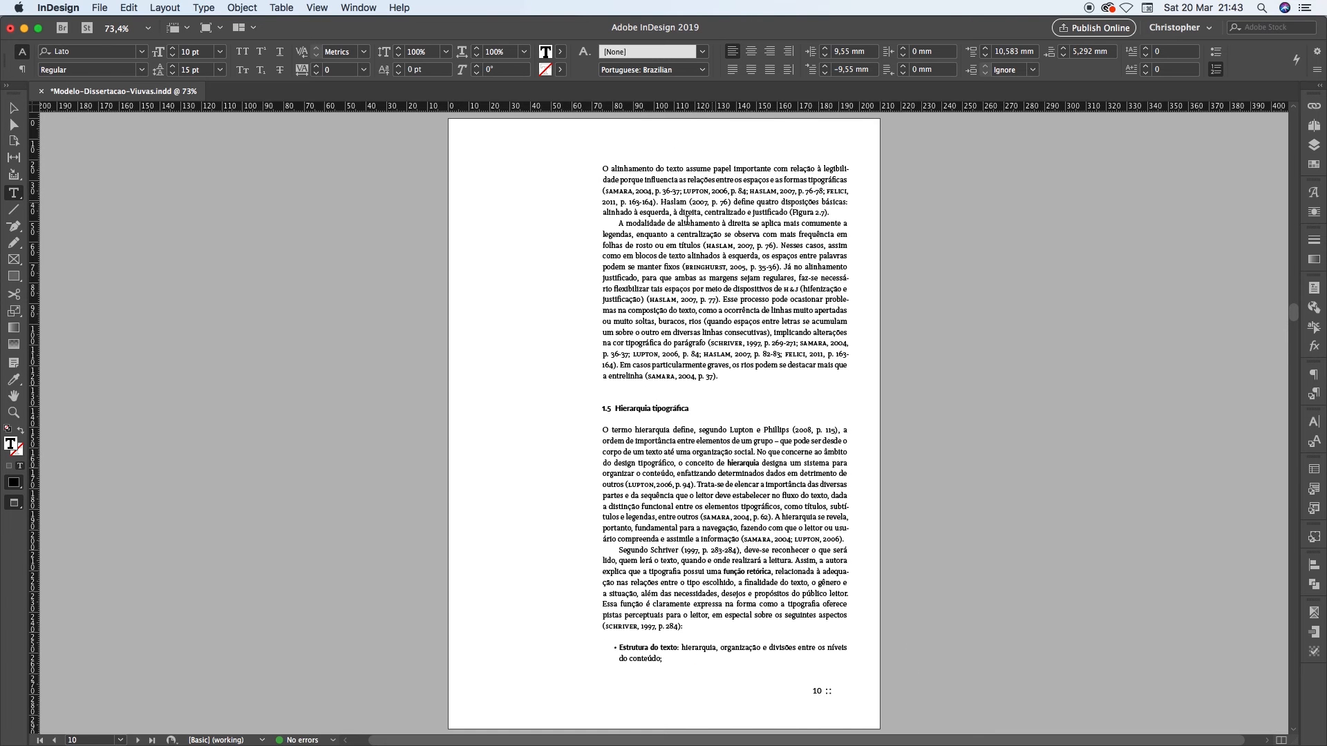
key(alt+Page_Up)
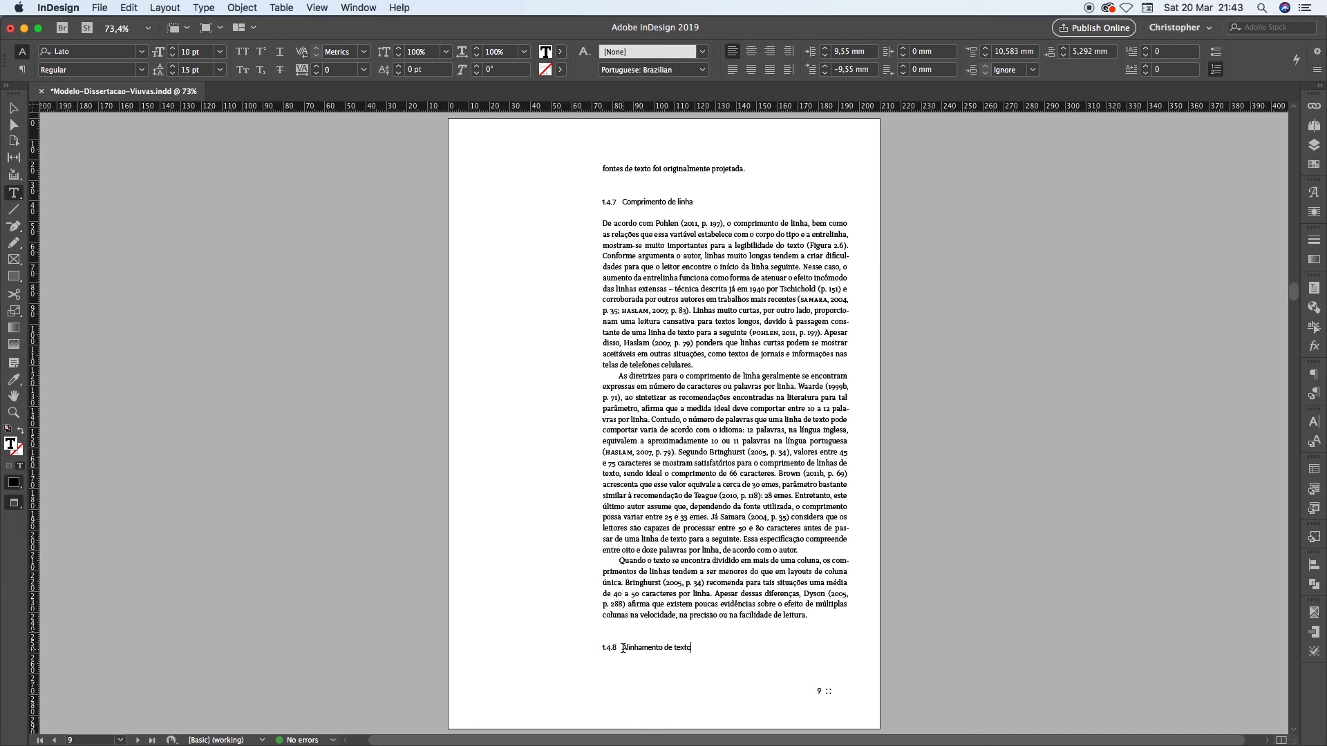
Select the heading text "Alinhamento de texto" and display the paragraph styles to find the one it uses
drag(622, 647, 693, 648)
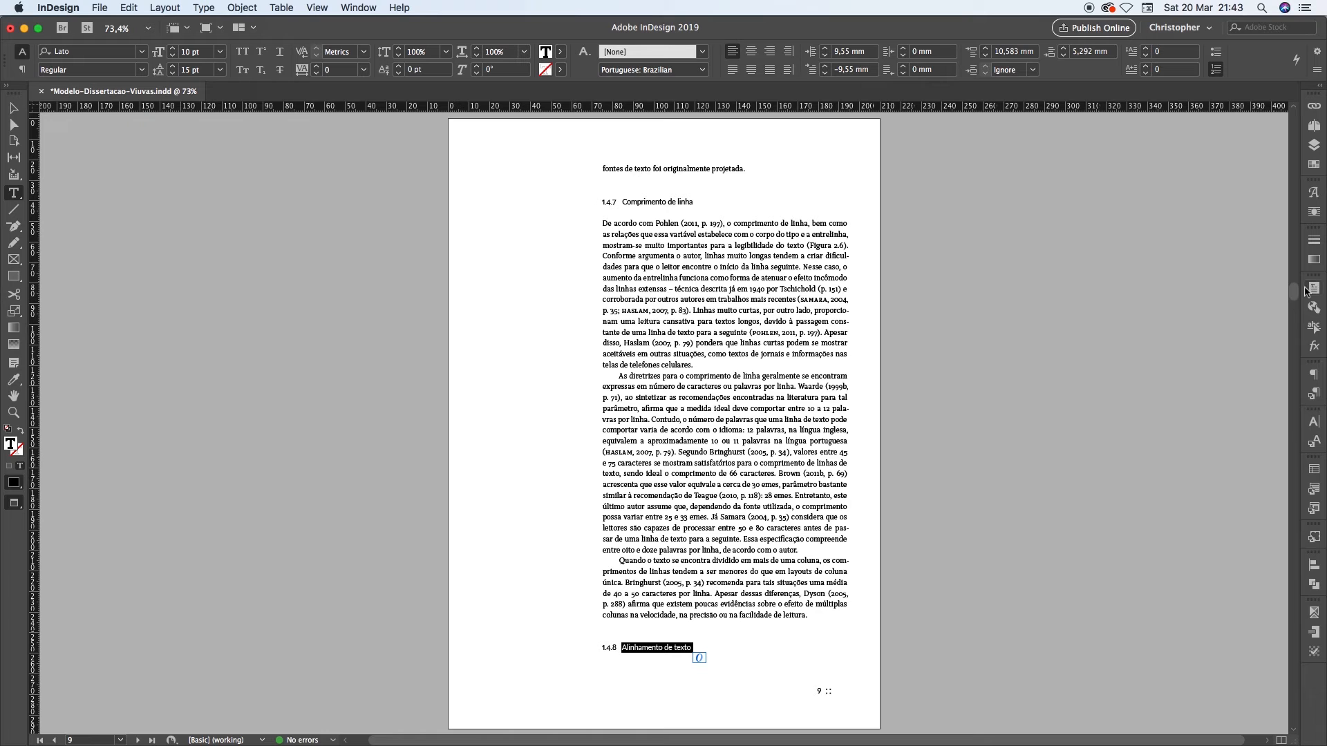
click(1313, 393)
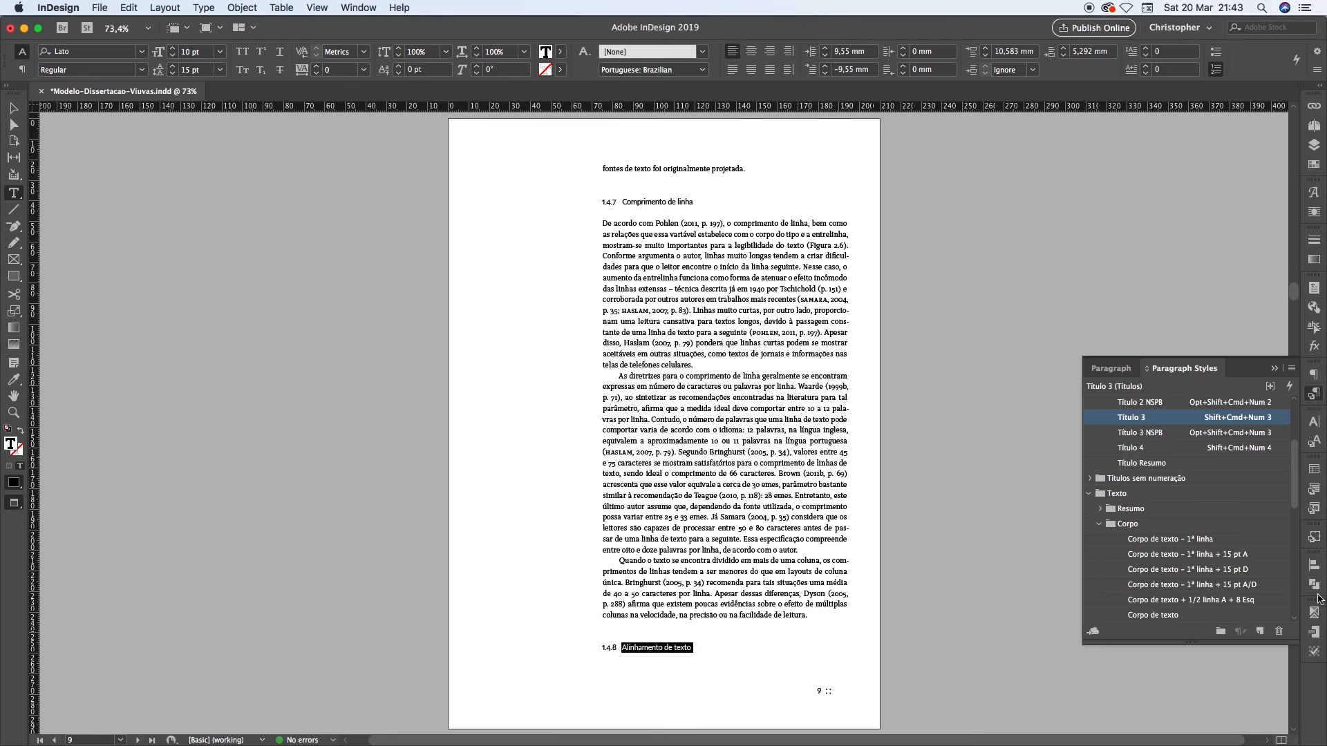
click(356, 8)
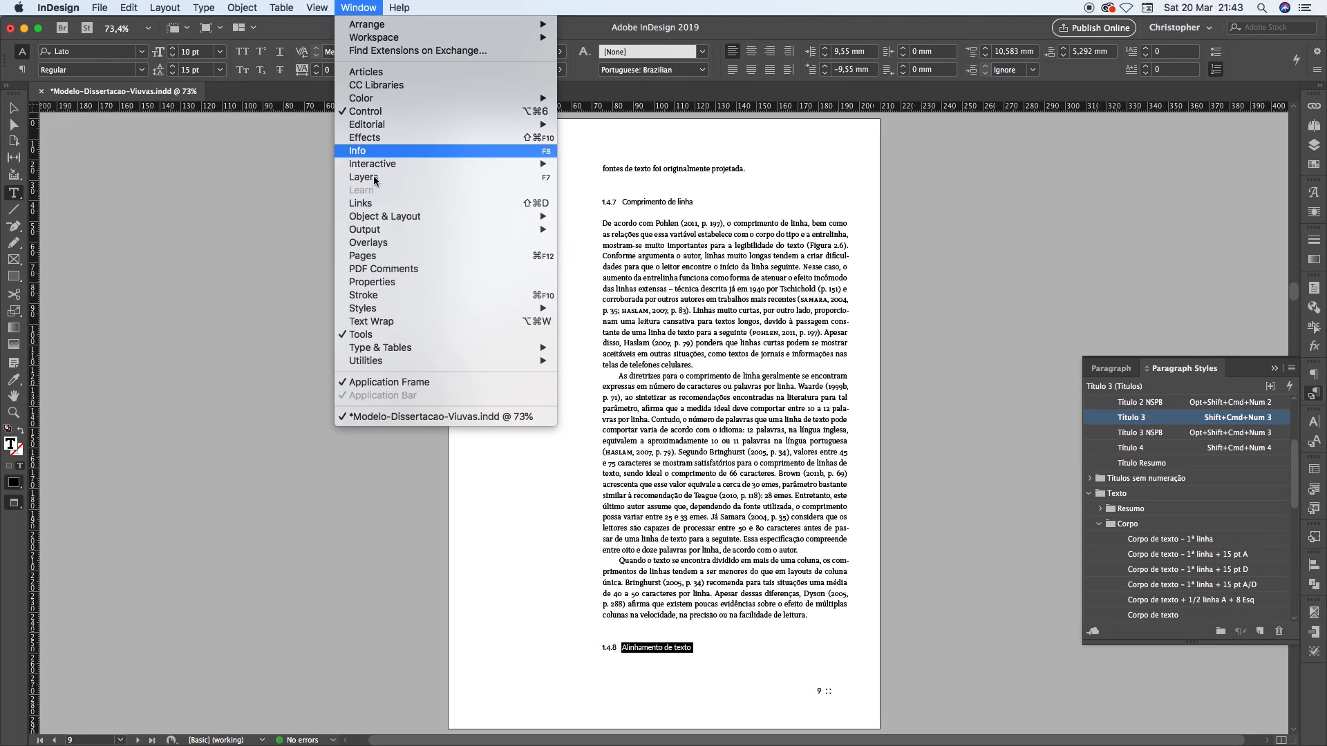
mouse_move(411, 308)
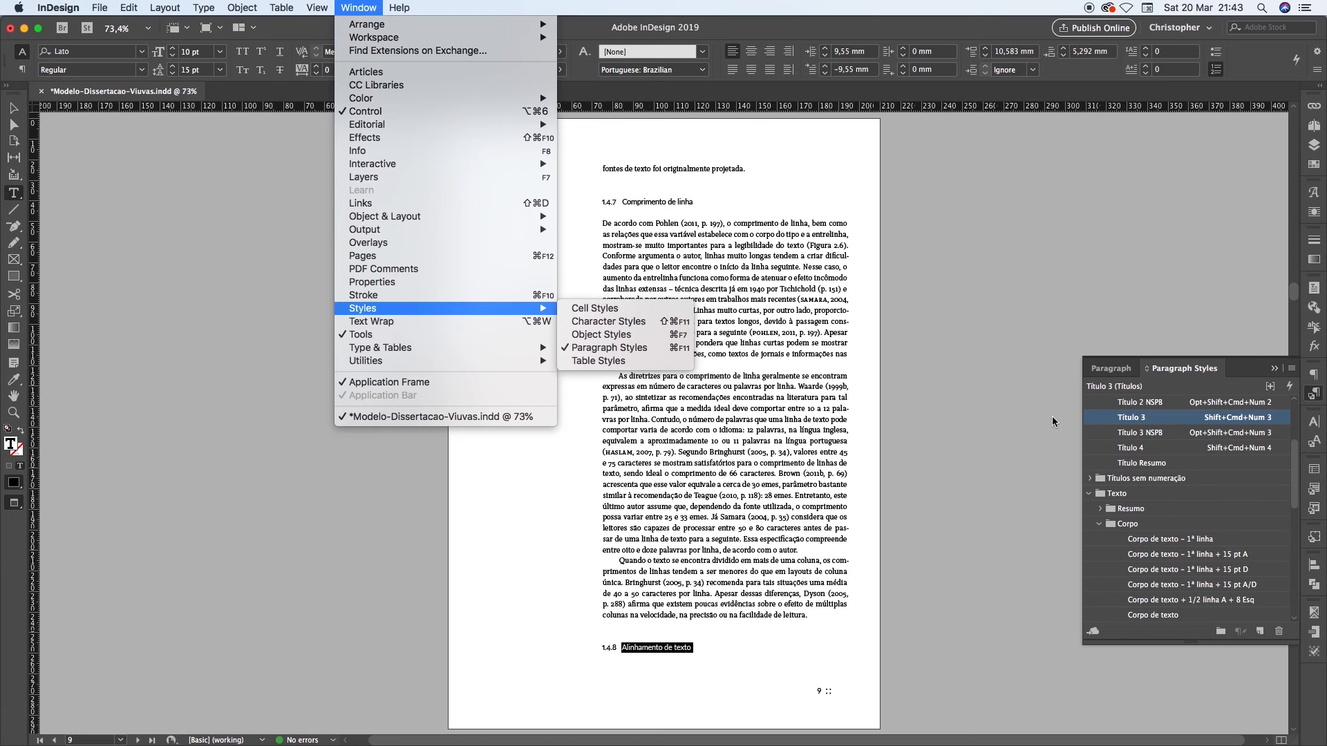
click(1298, 502)
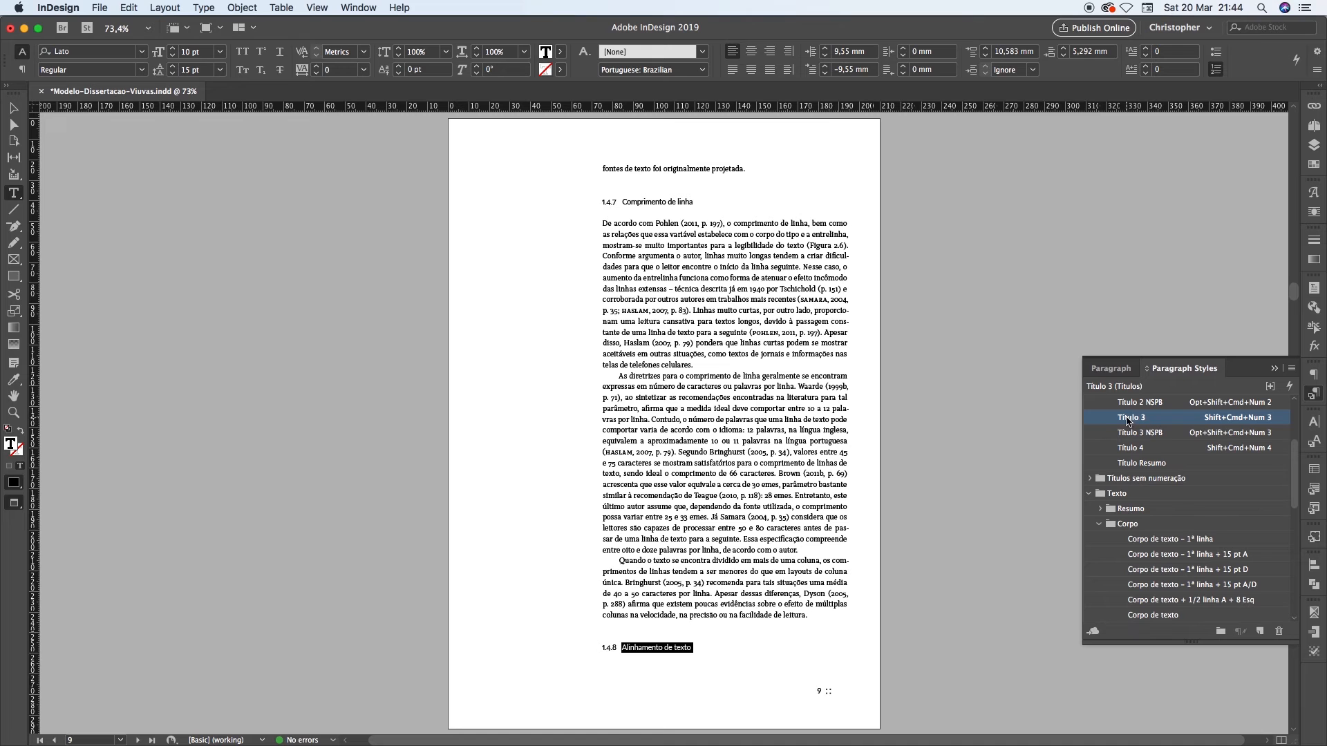
Edit the Título 3 paragraph style to keep with the next 1 line and check the heading's placement on pages 9 and 10
right_click(1164, 423)
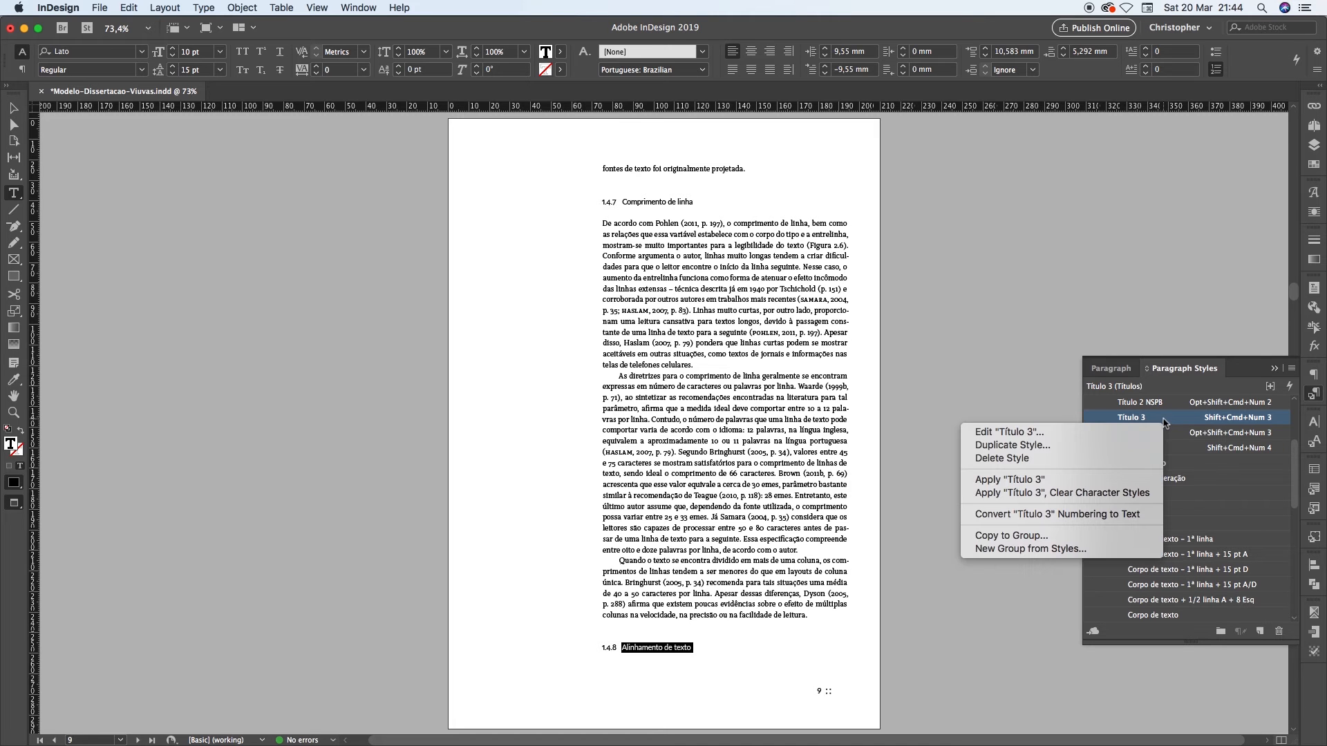
click(1011, 433)
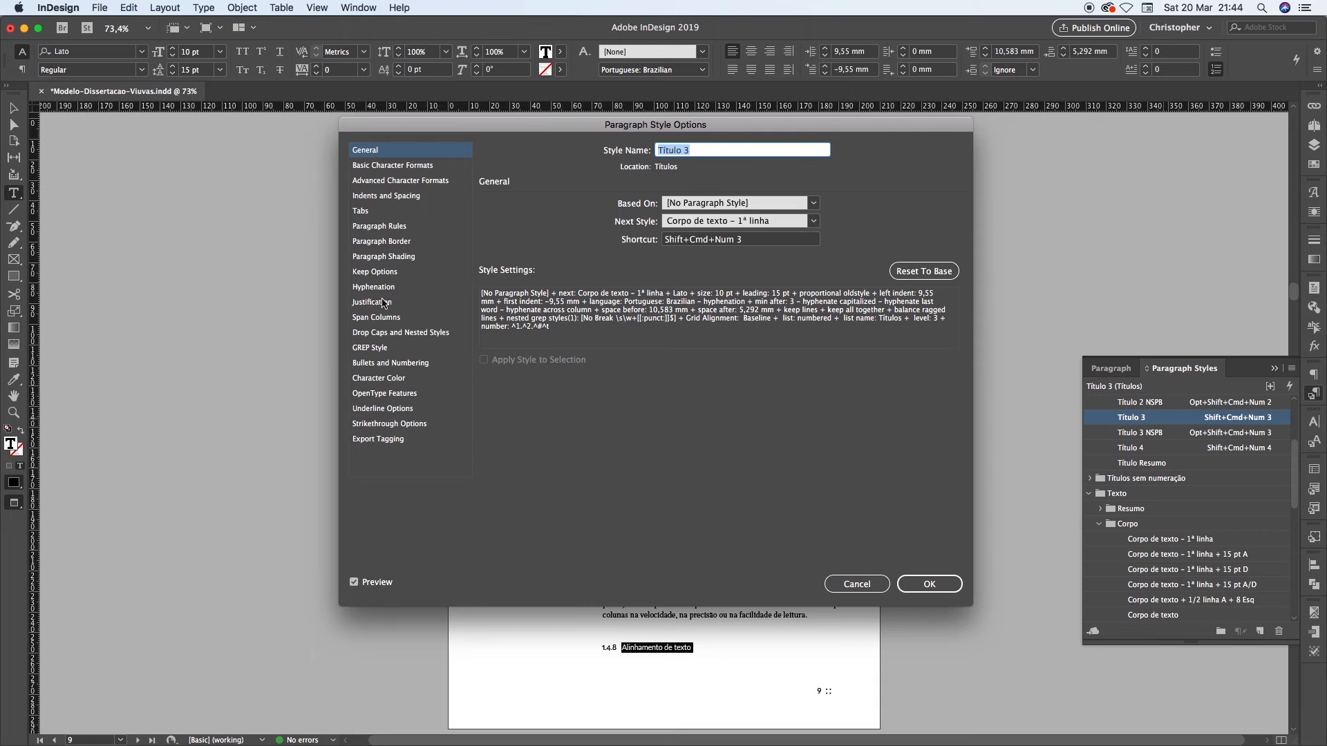
click(384, 276)
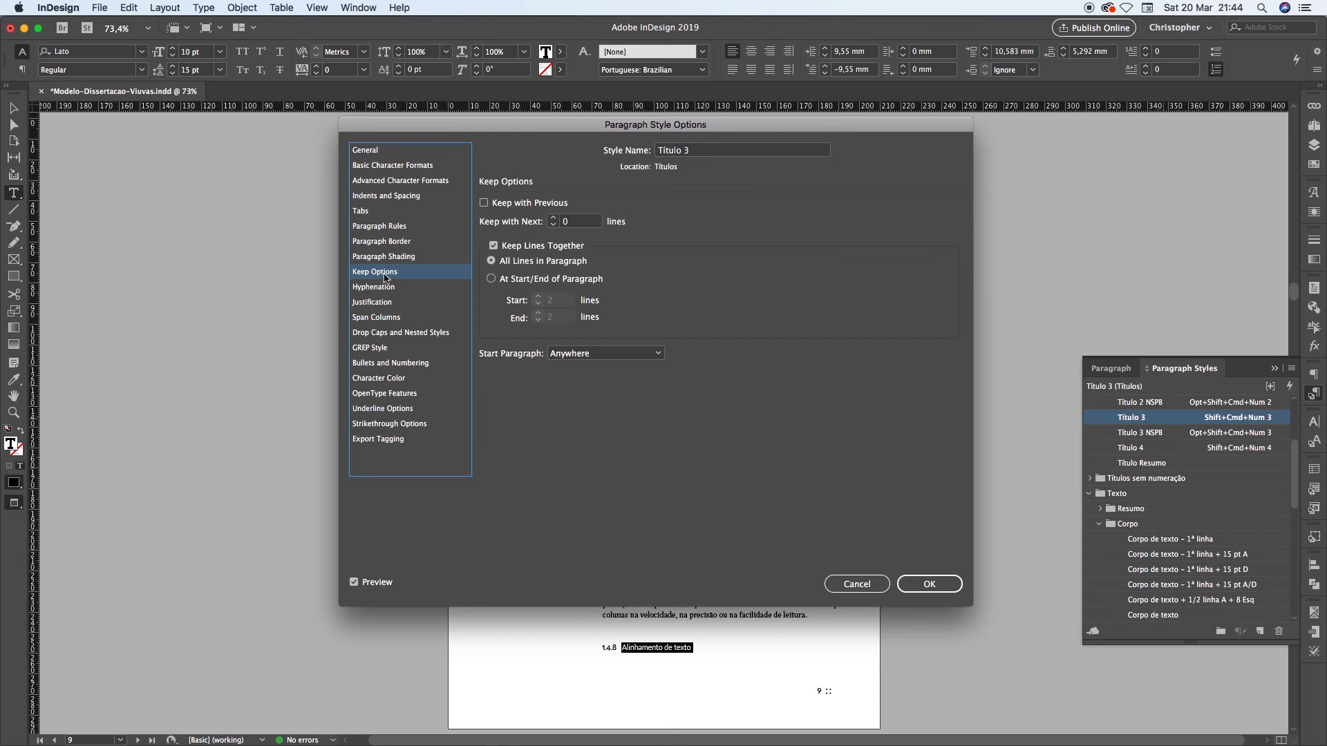
click(553, 218)
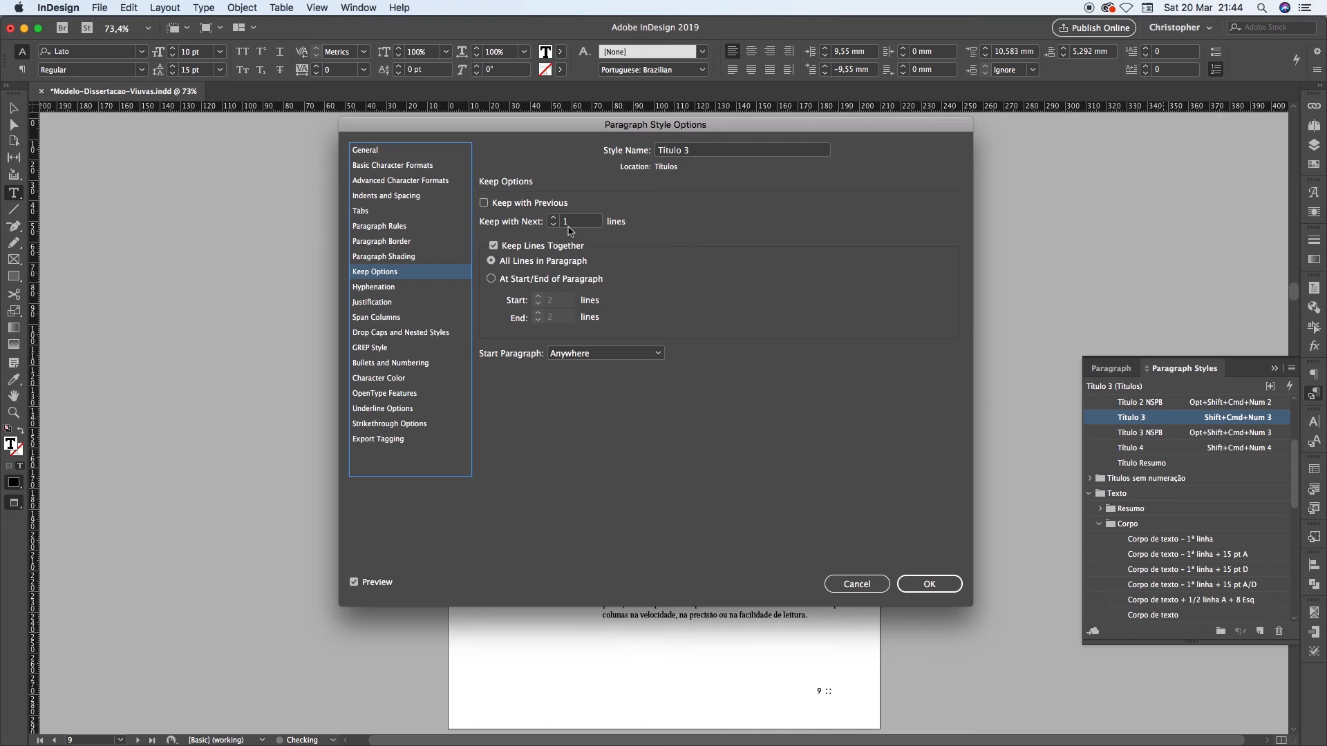
key(Return)
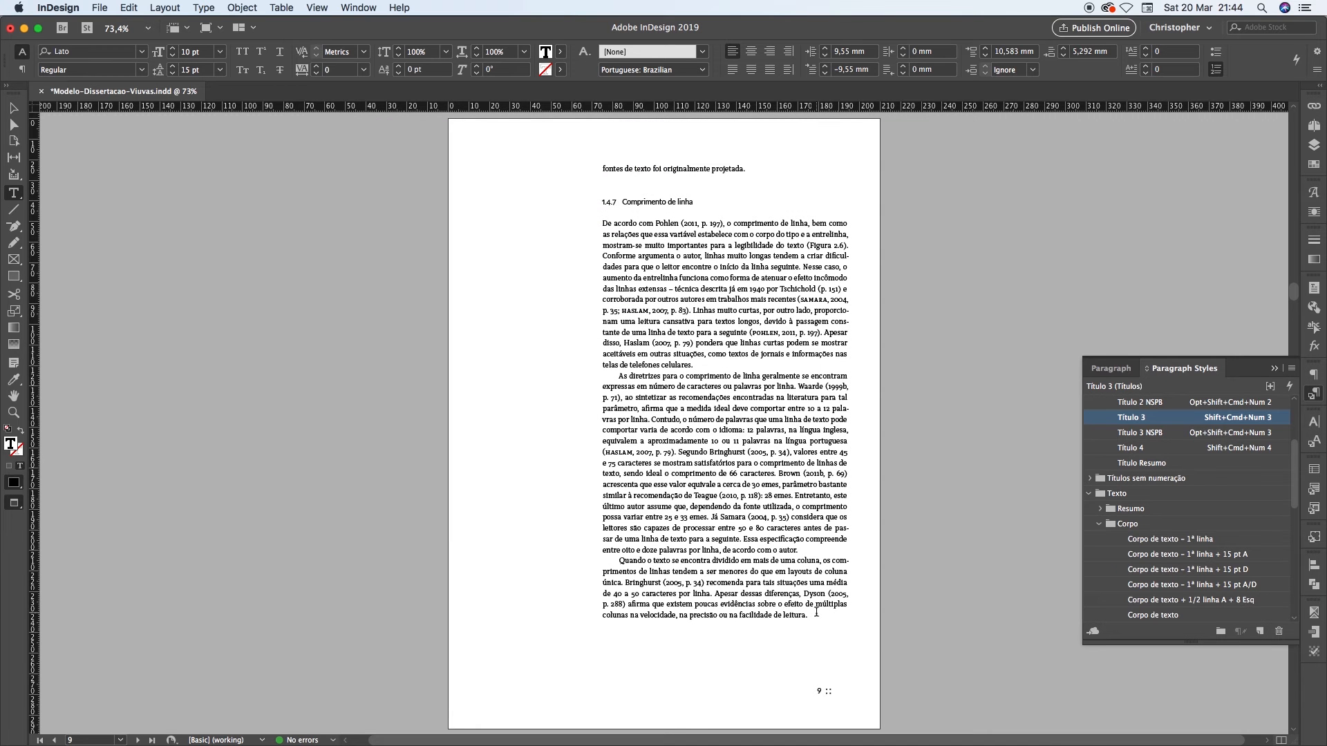
key(shift+Page_Down)
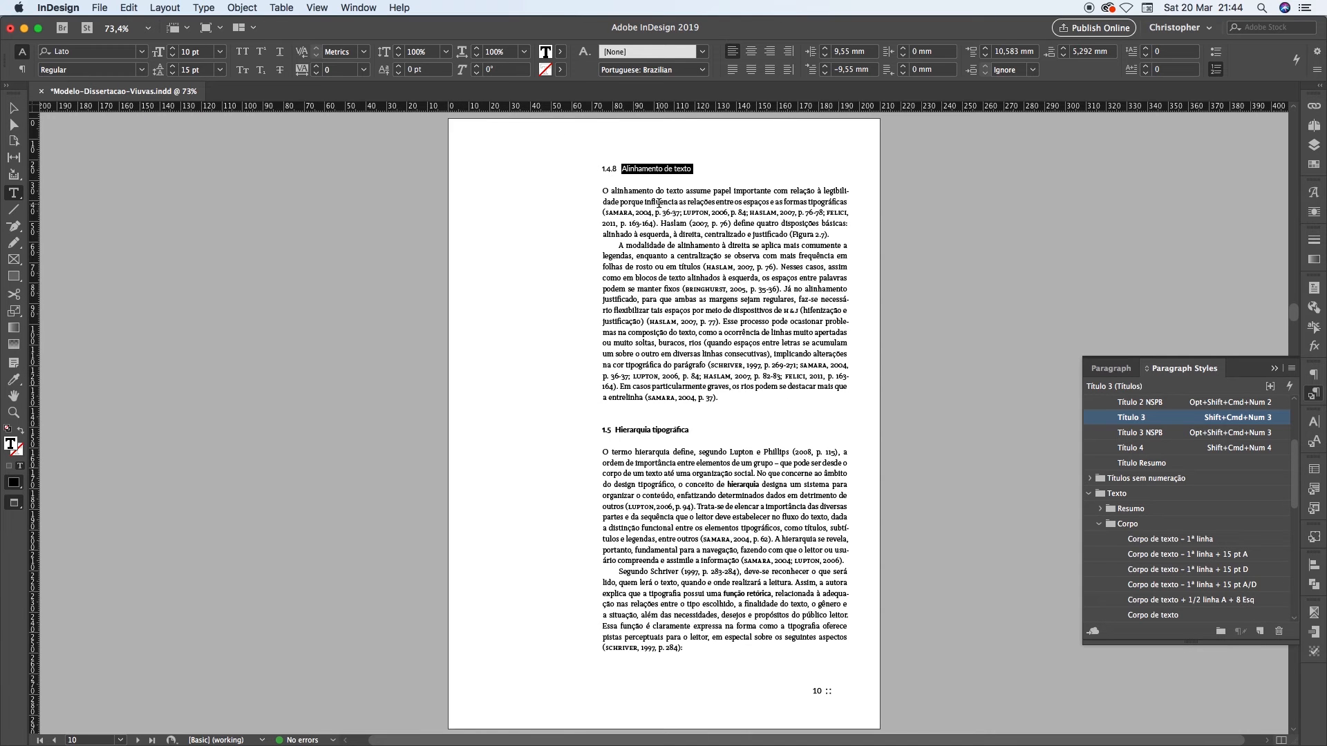
key(shift+Page_Up)
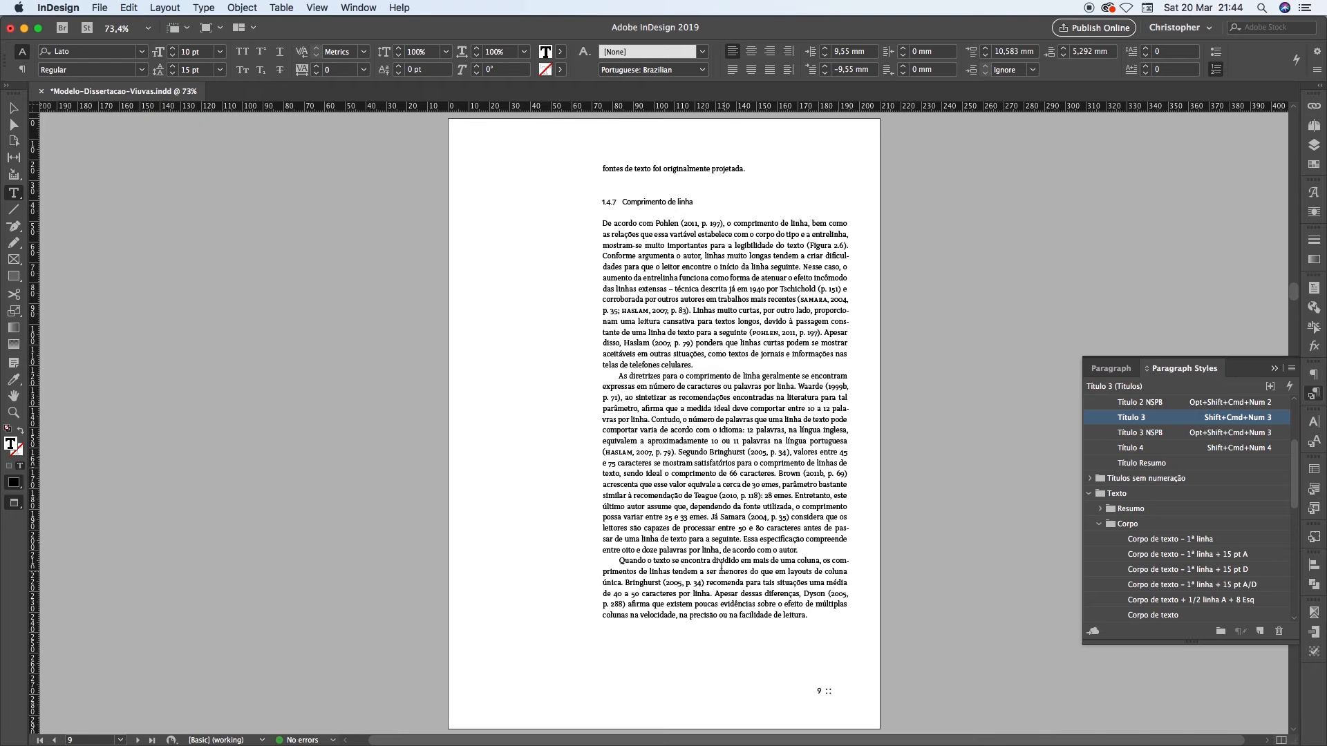
Shorten the last paragraph on page 9 by replacing everything after "afirma" with a full stop
drag(611, 559, 840, 622)
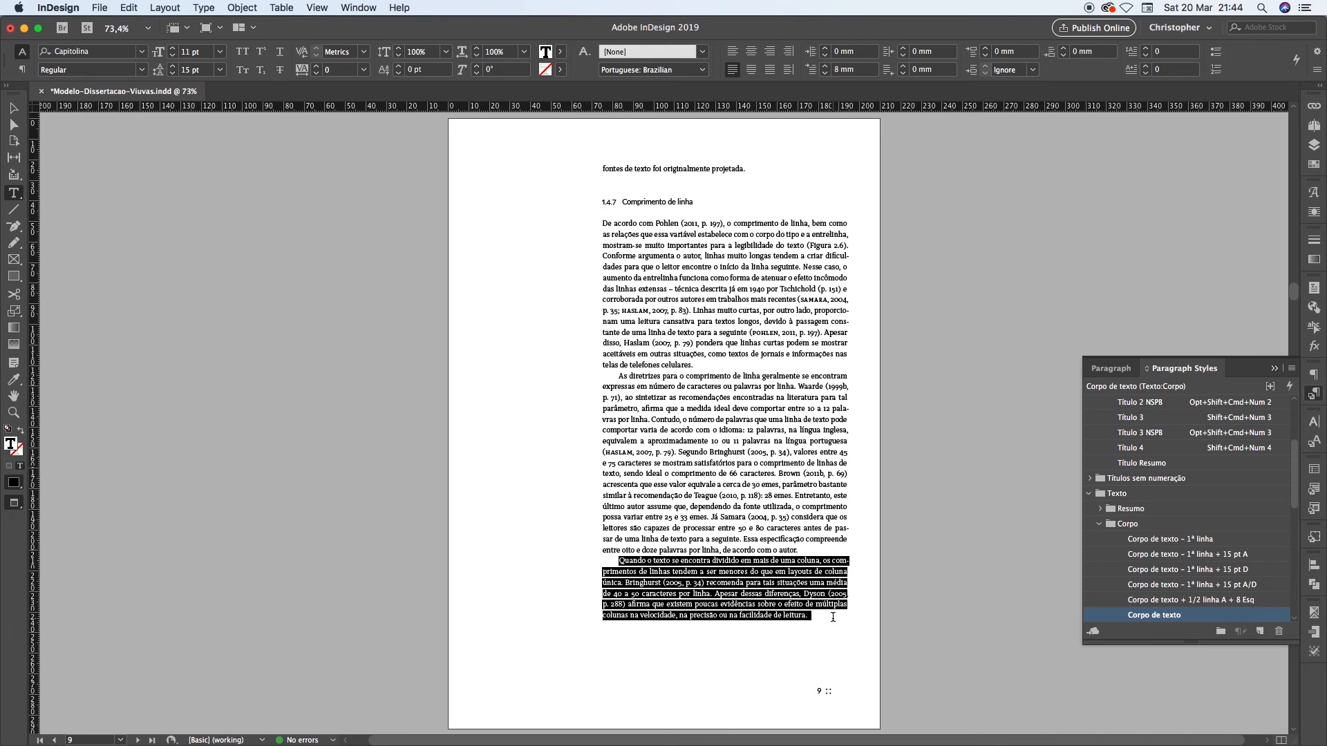
click(806, 613)
drag(805, 614, 650, 604)
text(. 288) afirma.)
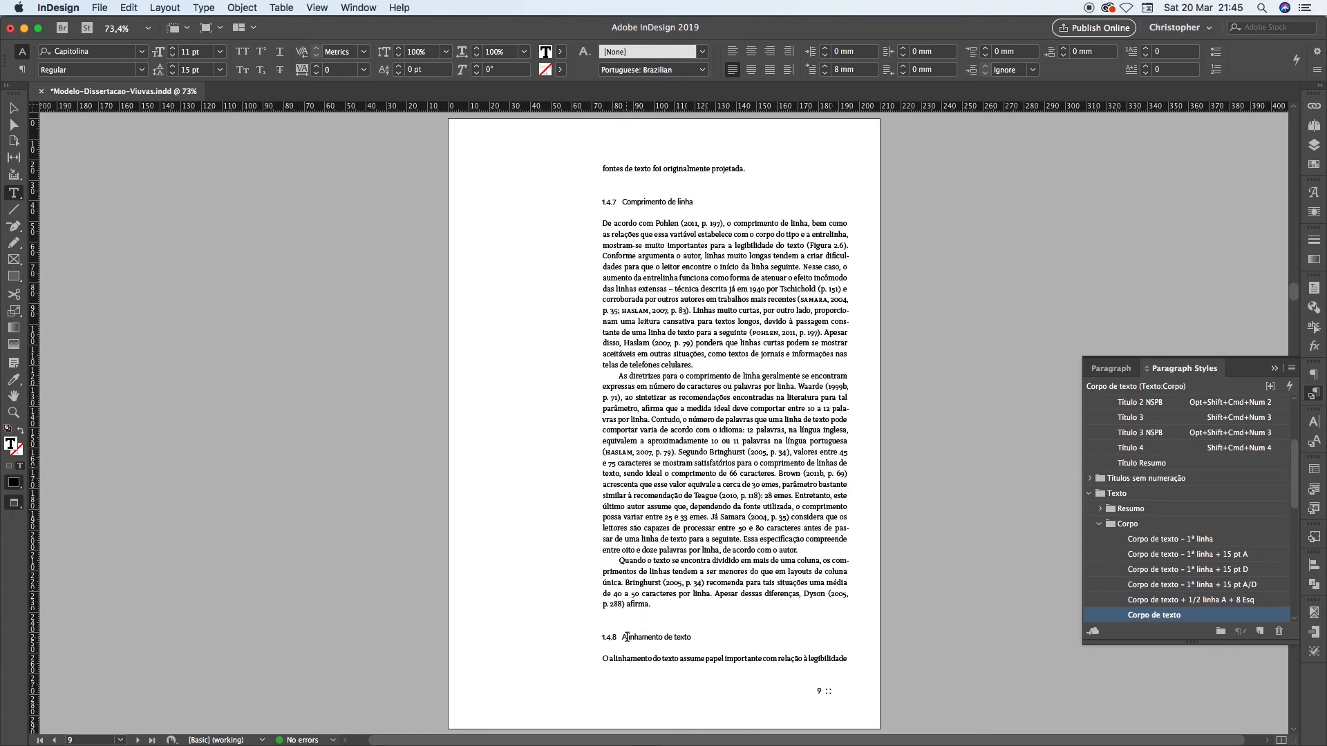
Examine heading 1.4.8 and the single line of body text beneath it at the foot of page 9
drag(627, 637, 685, 637)
drag(611, 658, 733, 661)
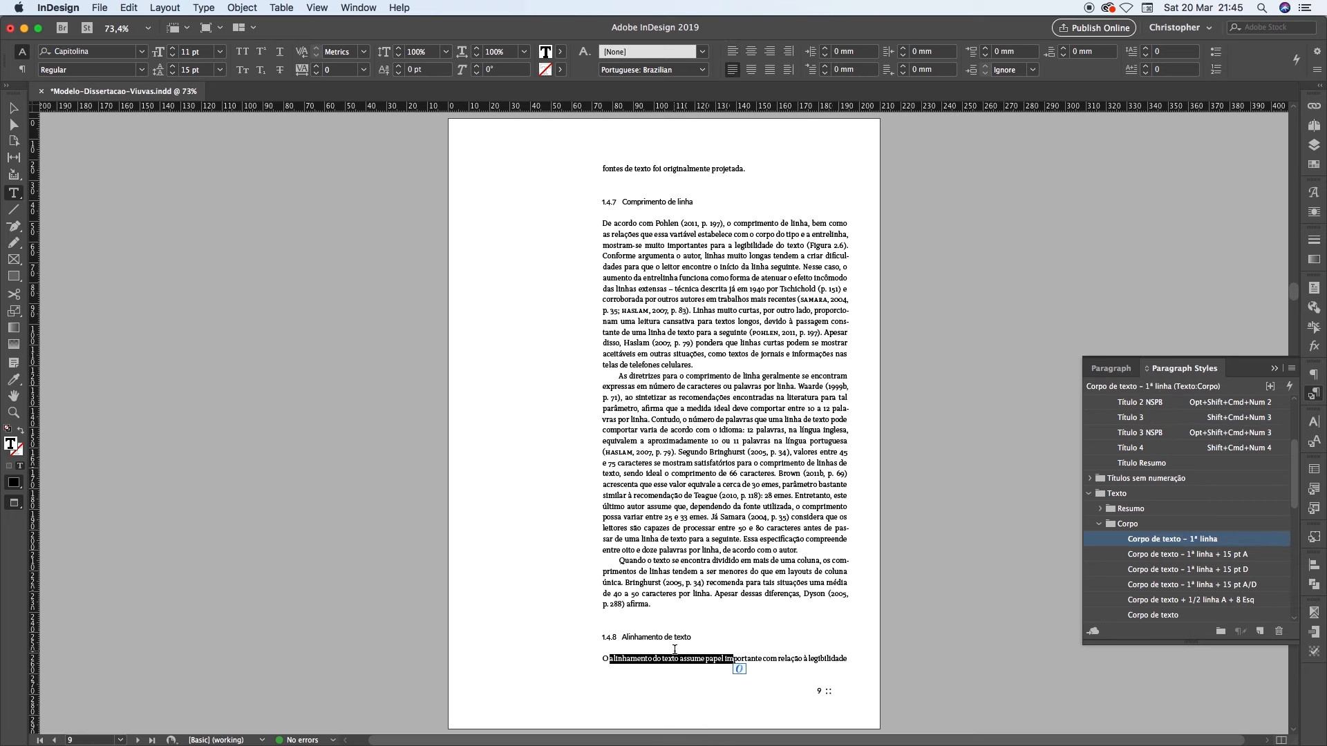
click(751, 660)
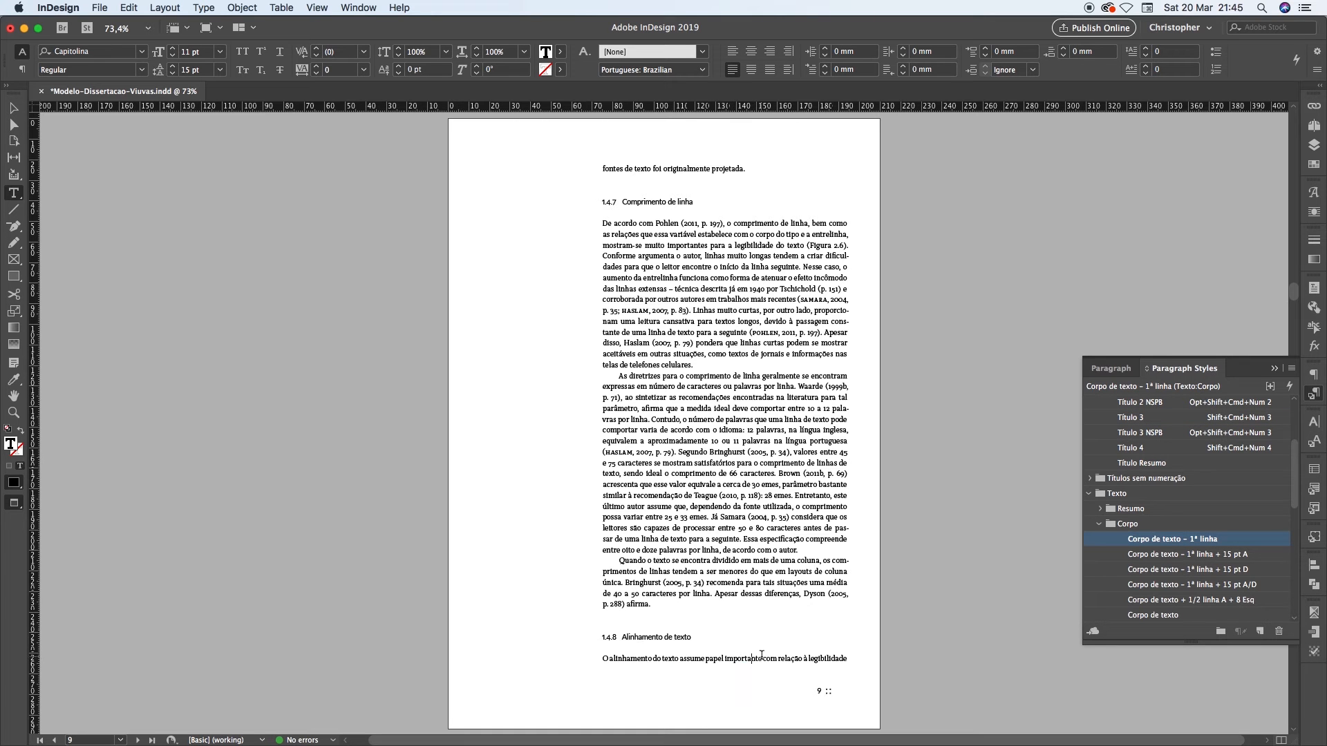
drag(802, 661, 636, 662)
click(651, 665)
click(665, 637)
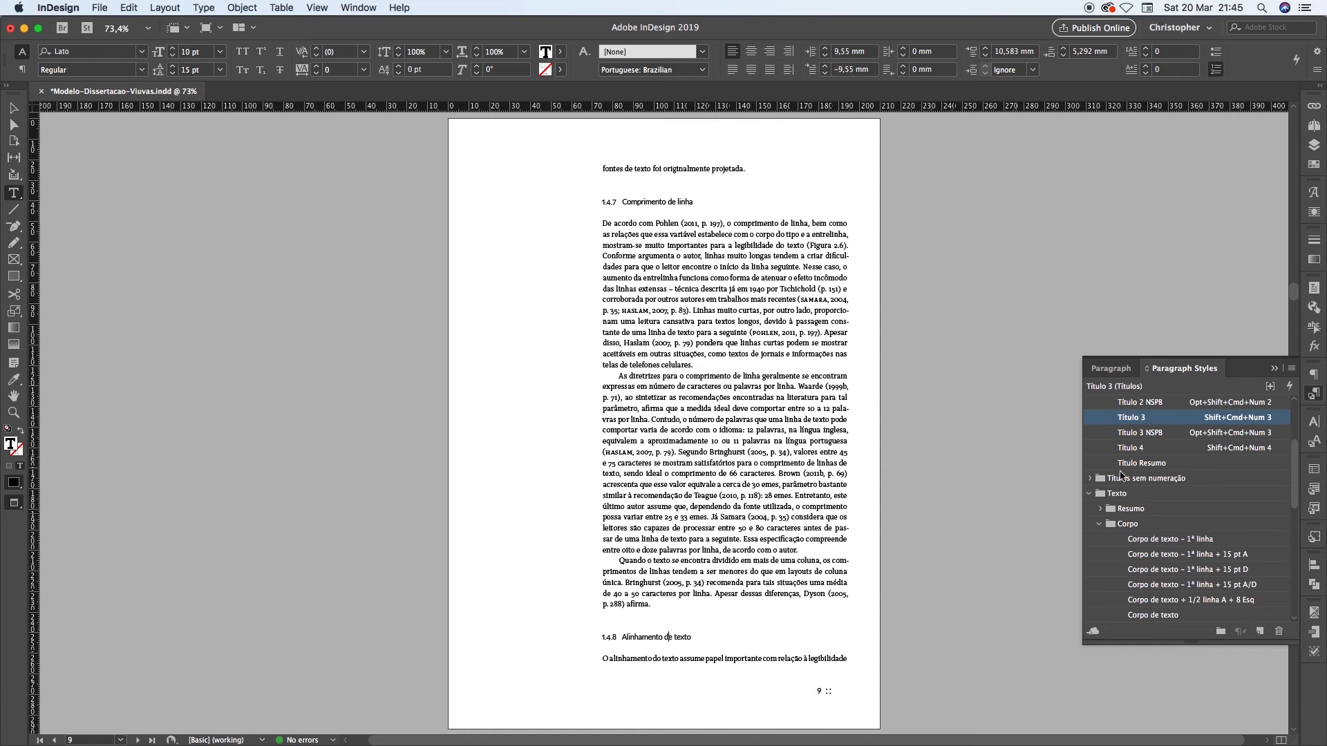
Set the Título 3 style's Keep with Next to 2 lines and check the heading's placement on pages 9 and 10
right_click(1120, 419)
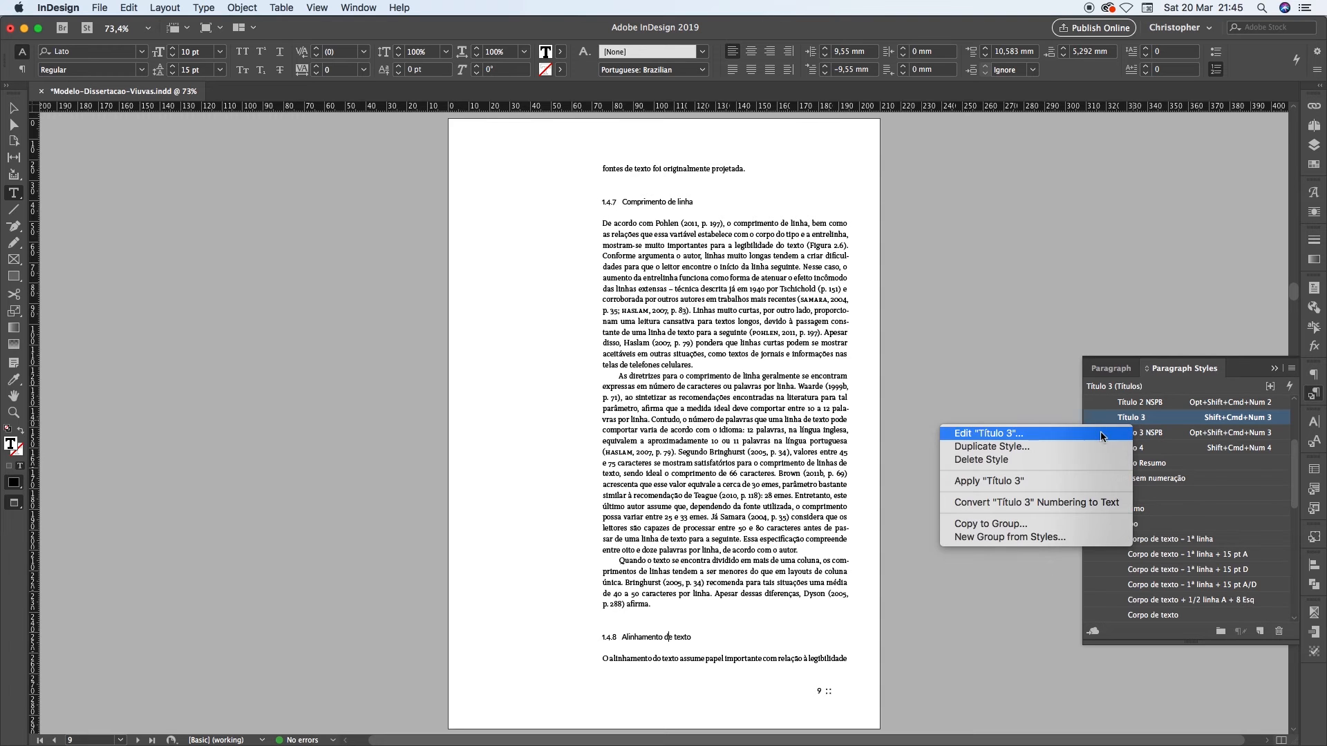
click(1100, 432)
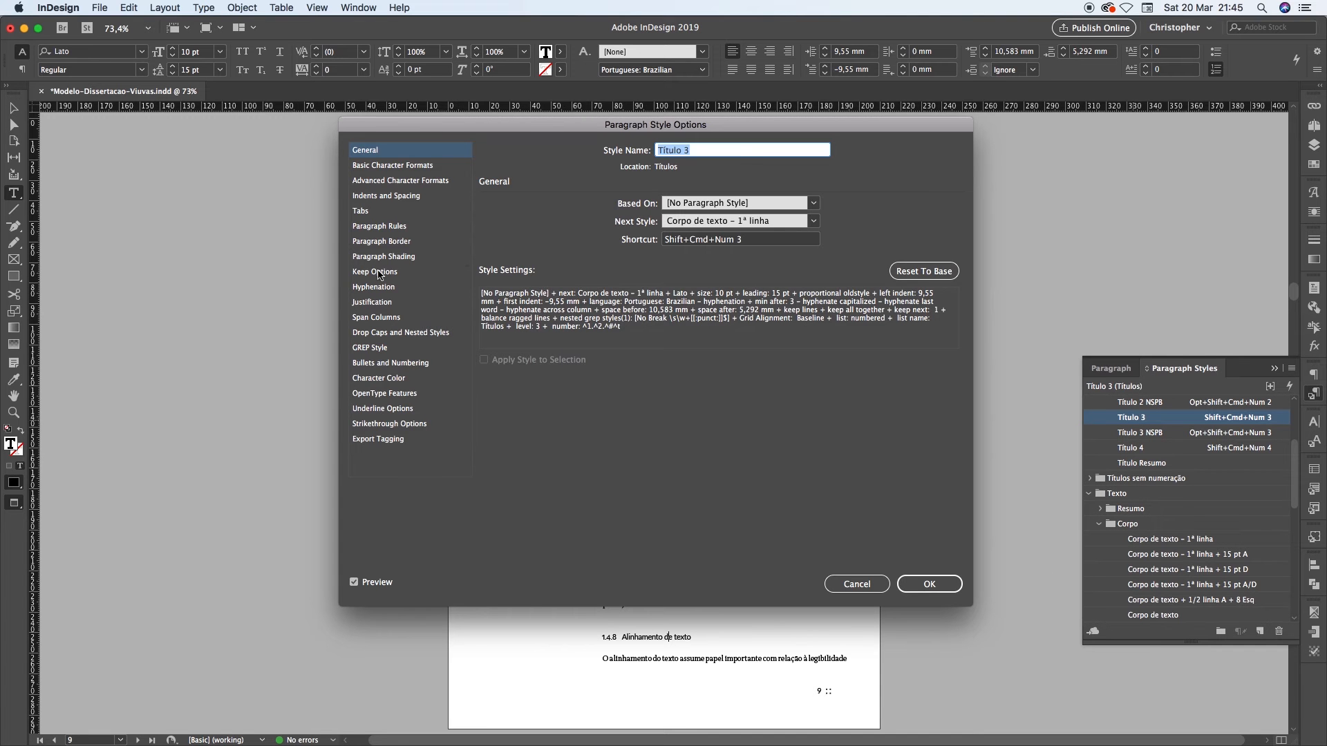
click(377, 274)
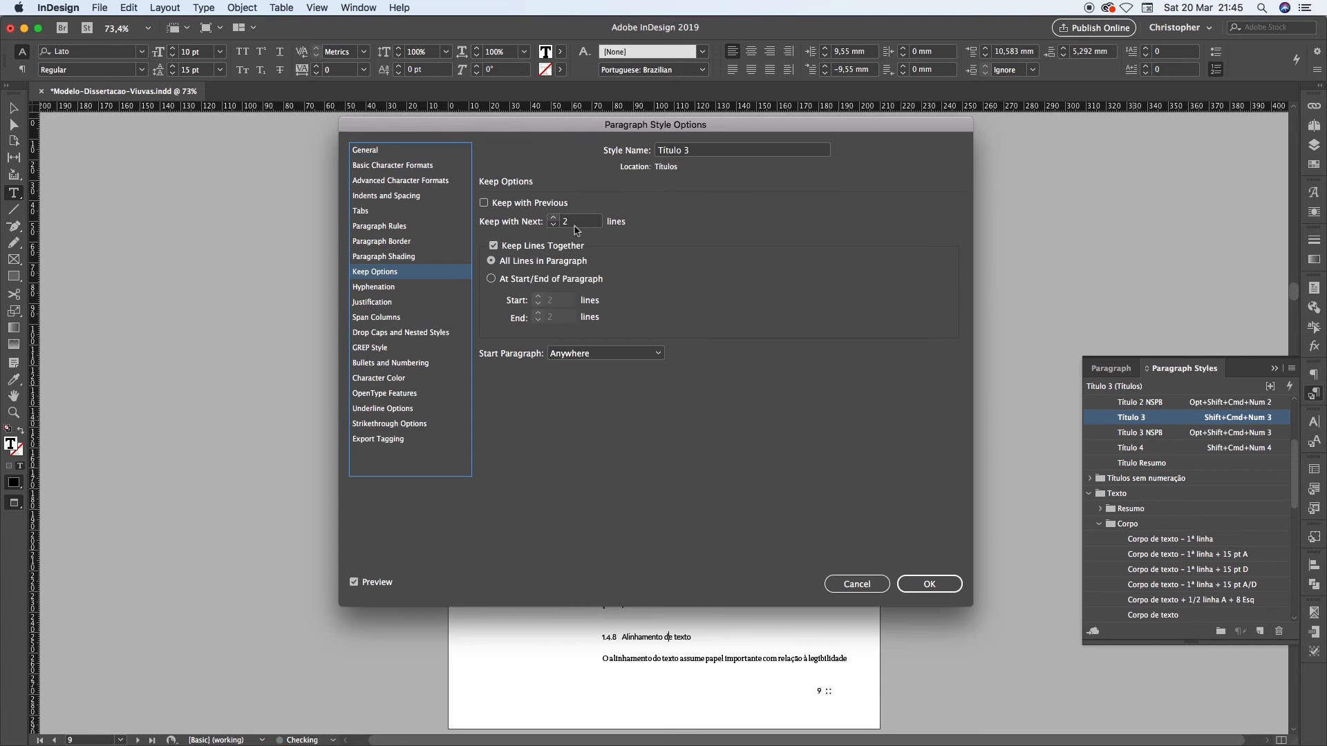
click(927, 587)
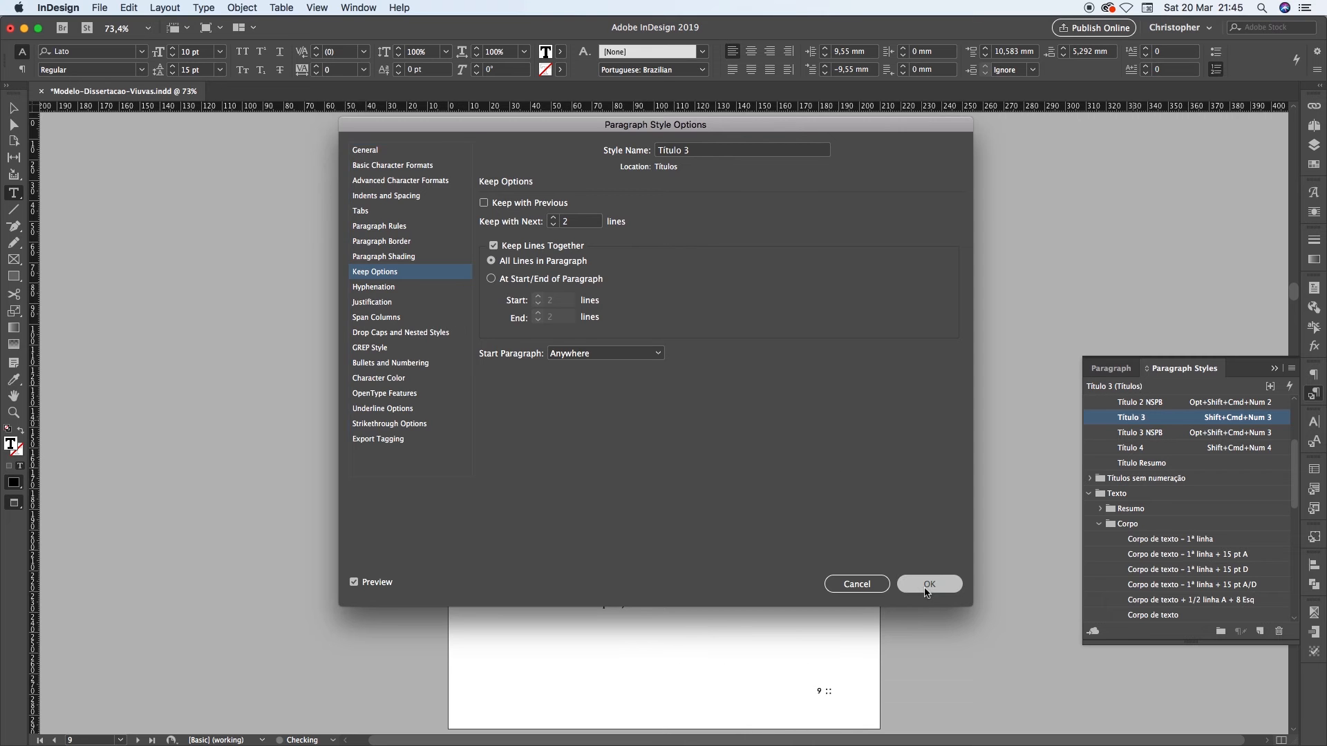
key(shift+Page_Down)
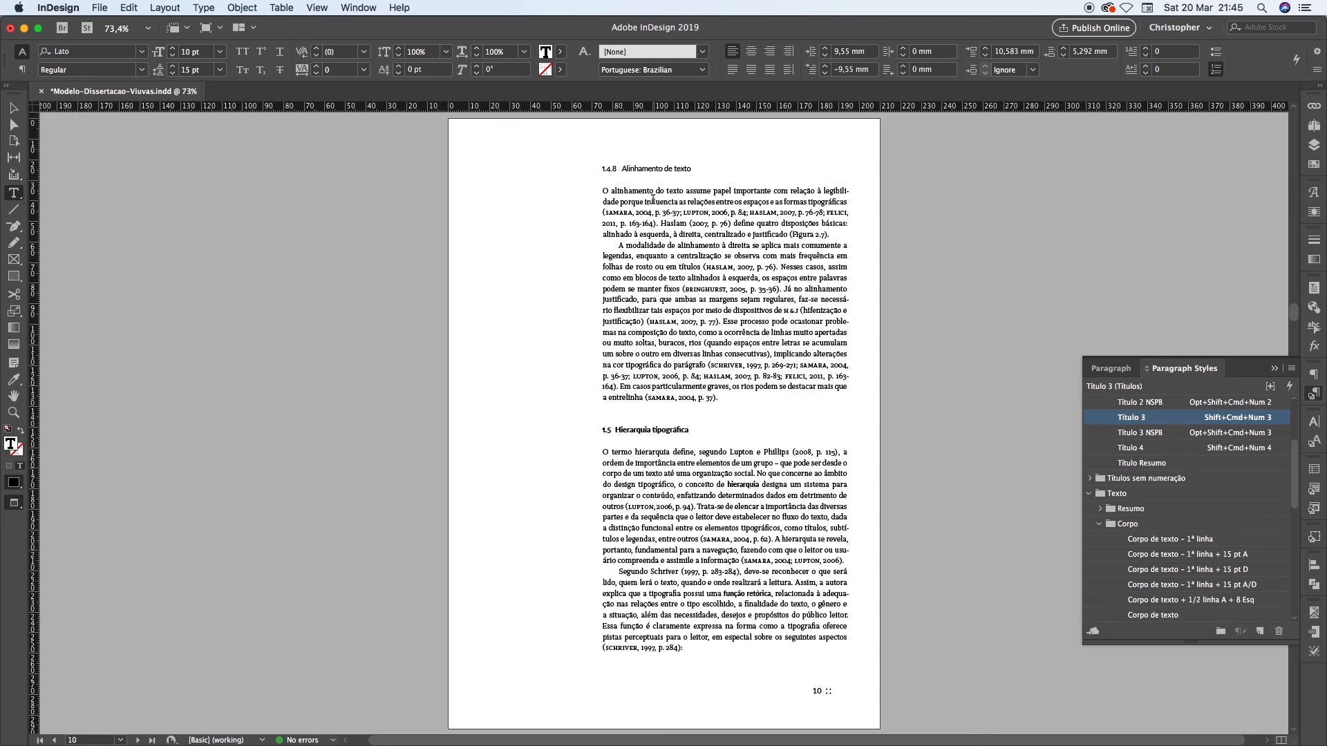
key(shift+Page_Up)
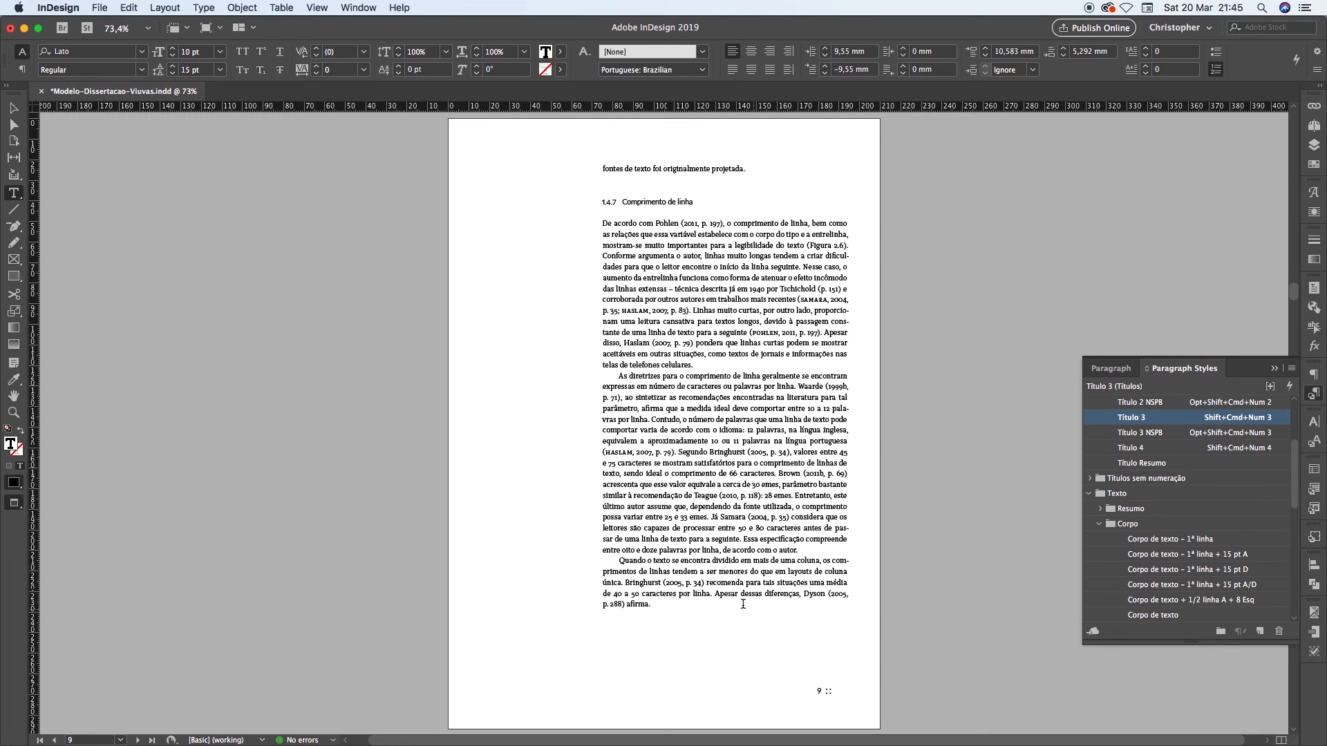
Try deleting the last sentence on page 9, starting "Apesar dessas diferenças", and undo the deletion
drag(715, 594, 652, 604)
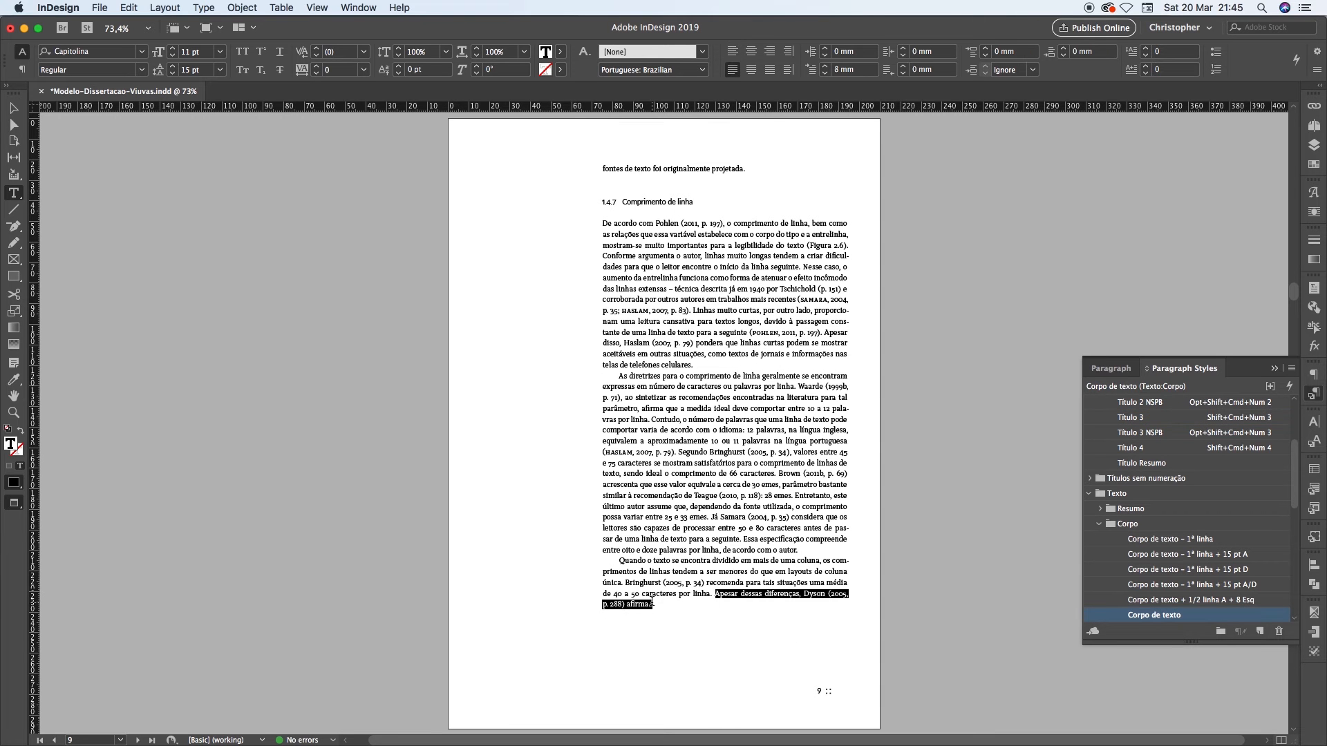
key(BackSpace)
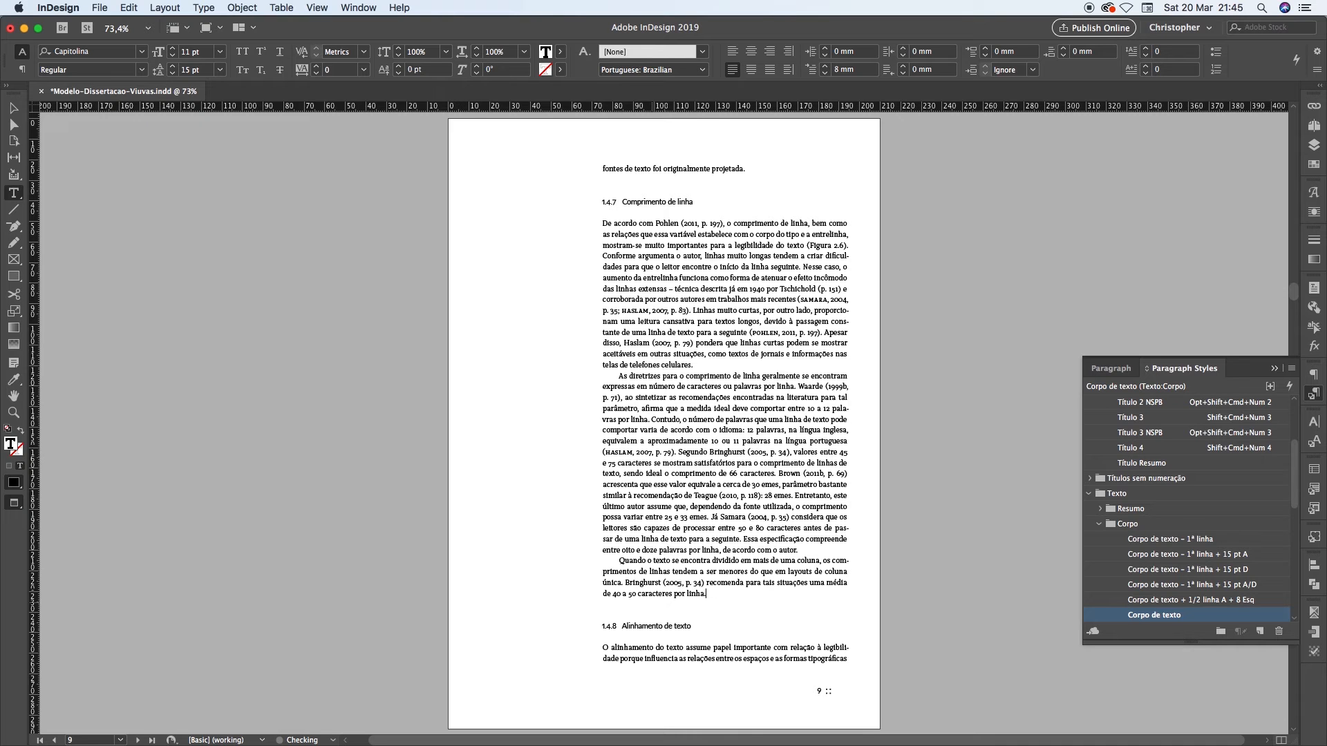
key(super+z)
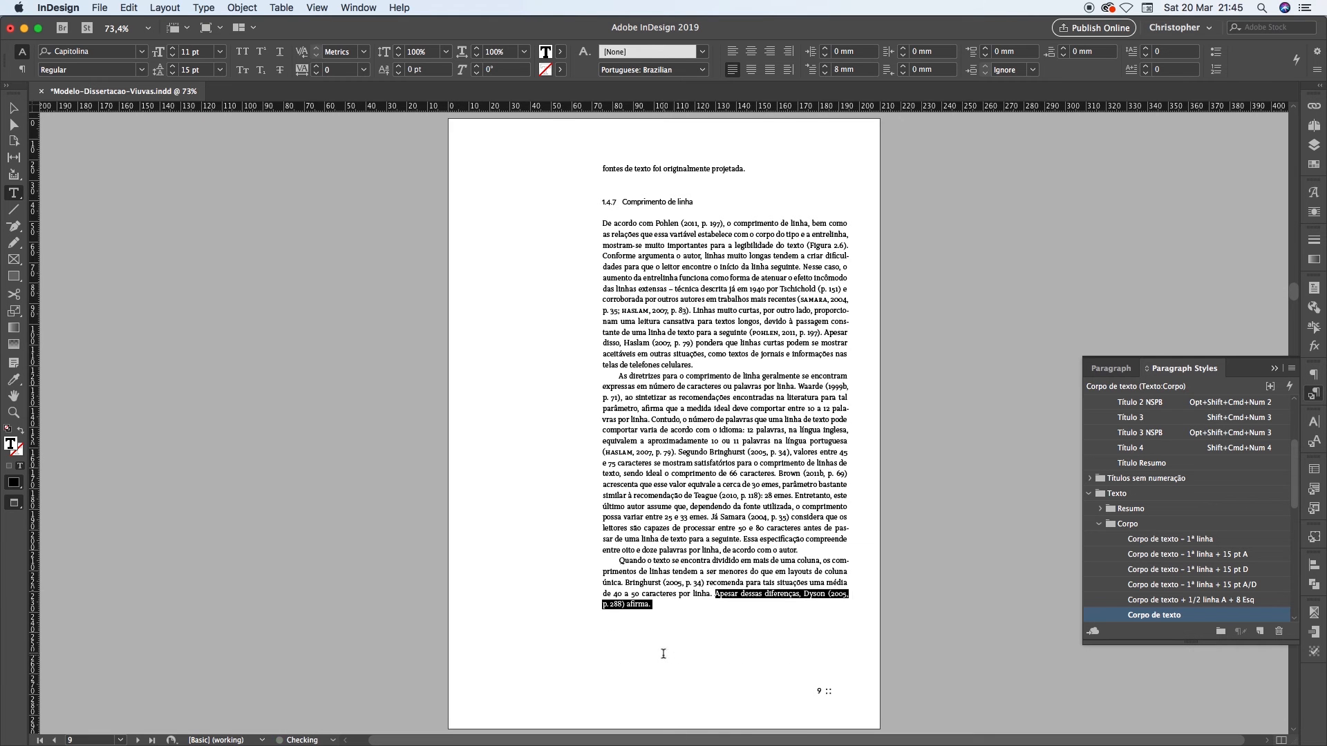
Undo the last Keep Options change to the Título 3 style and examine heading 1.4.8 and the body line beneath it on page 9
key(super+z)
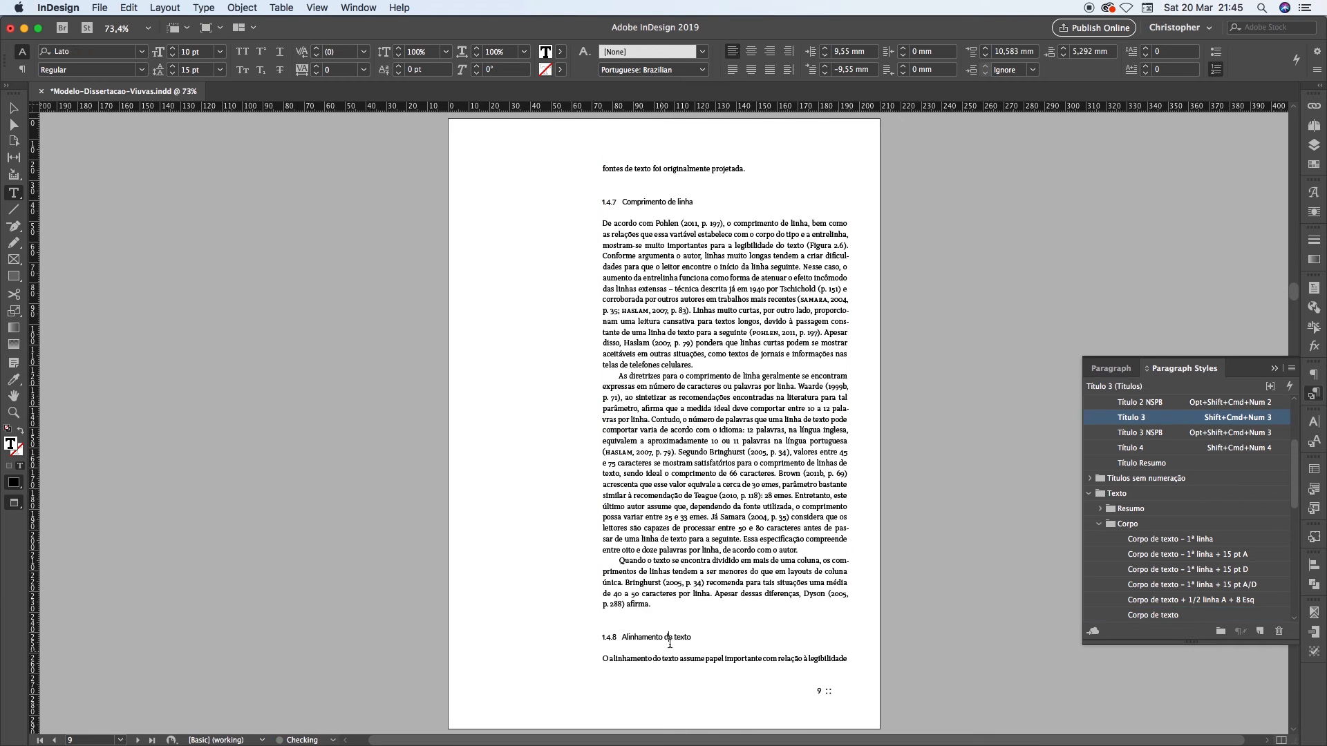
drag(609, 659, 827, 658)
drag(629, 637, 693, 641)
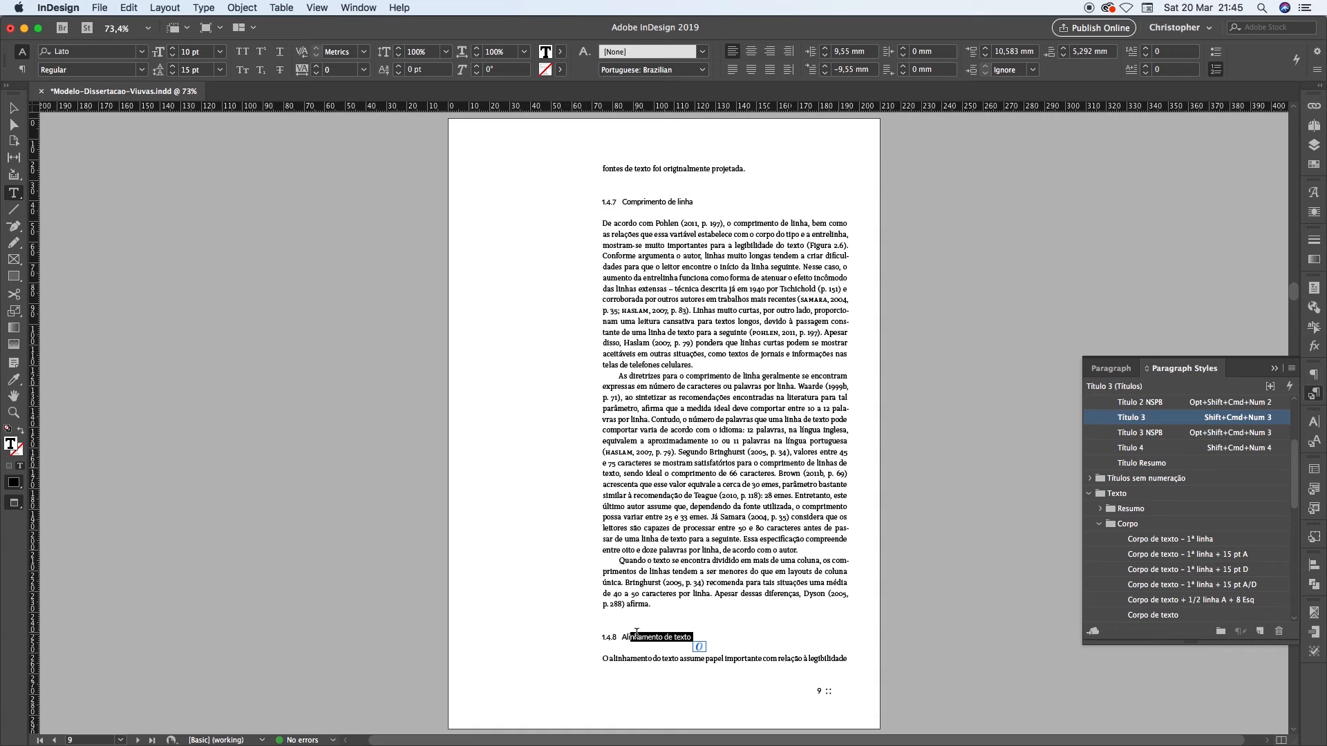
click(638, 636)
drag(603, 658, 848, 659)
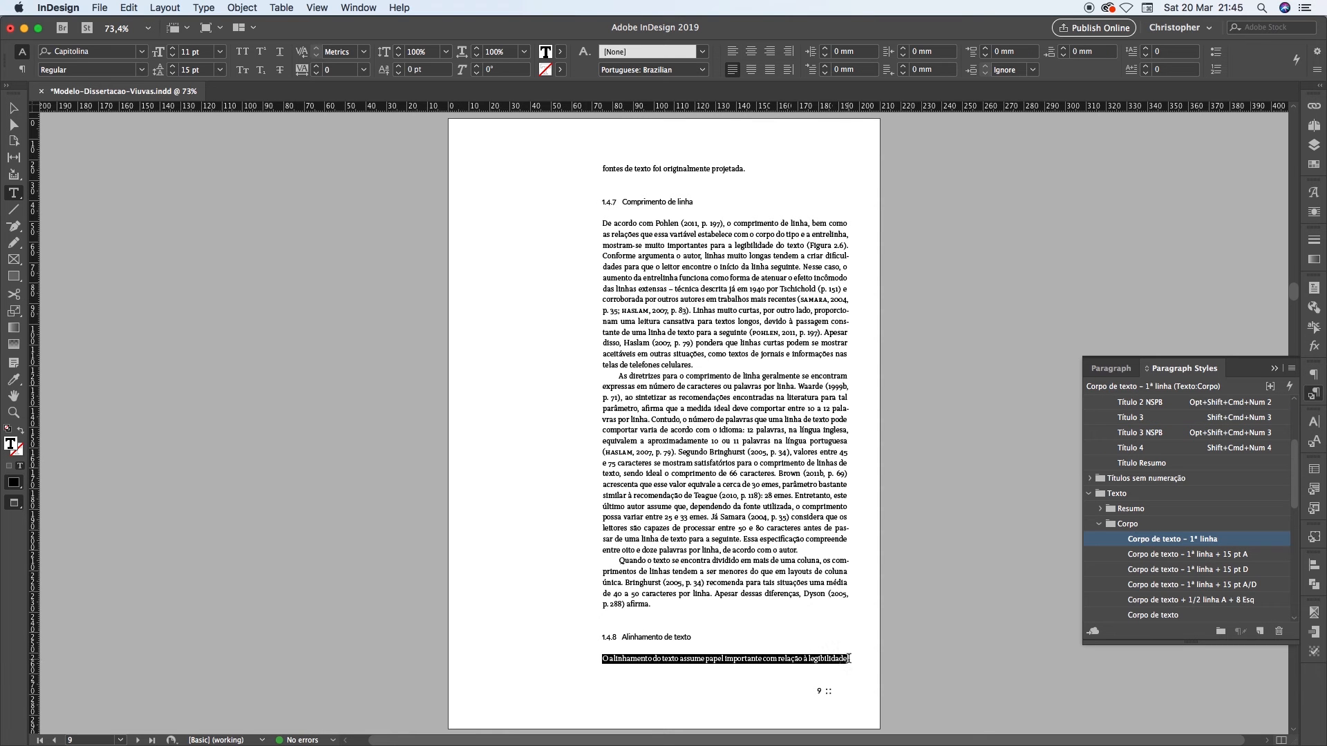
click(674, 659)
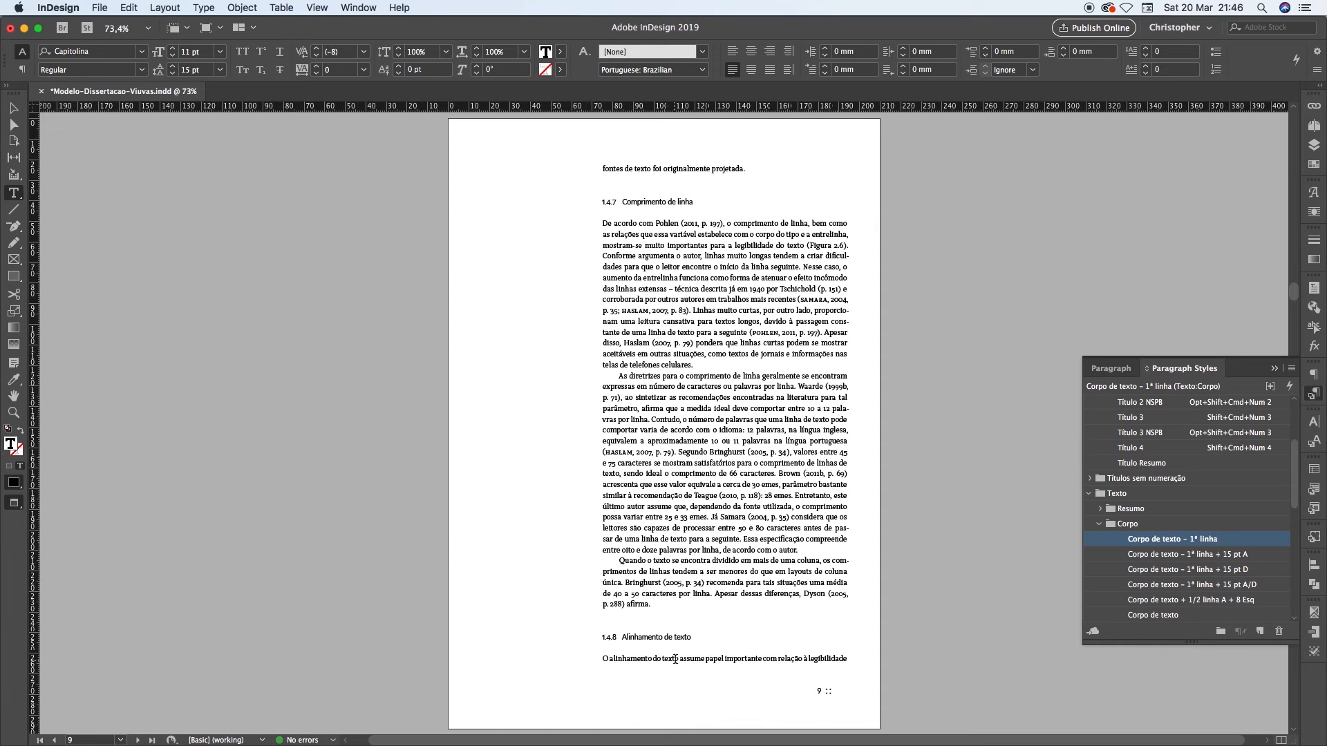
Enable Keep Lines Together at the start/end of paragraphs in the "Corpo de texto – 1ª linha" style, with Start 2 and End 1 lines
drag(628, 660, 791, 659)
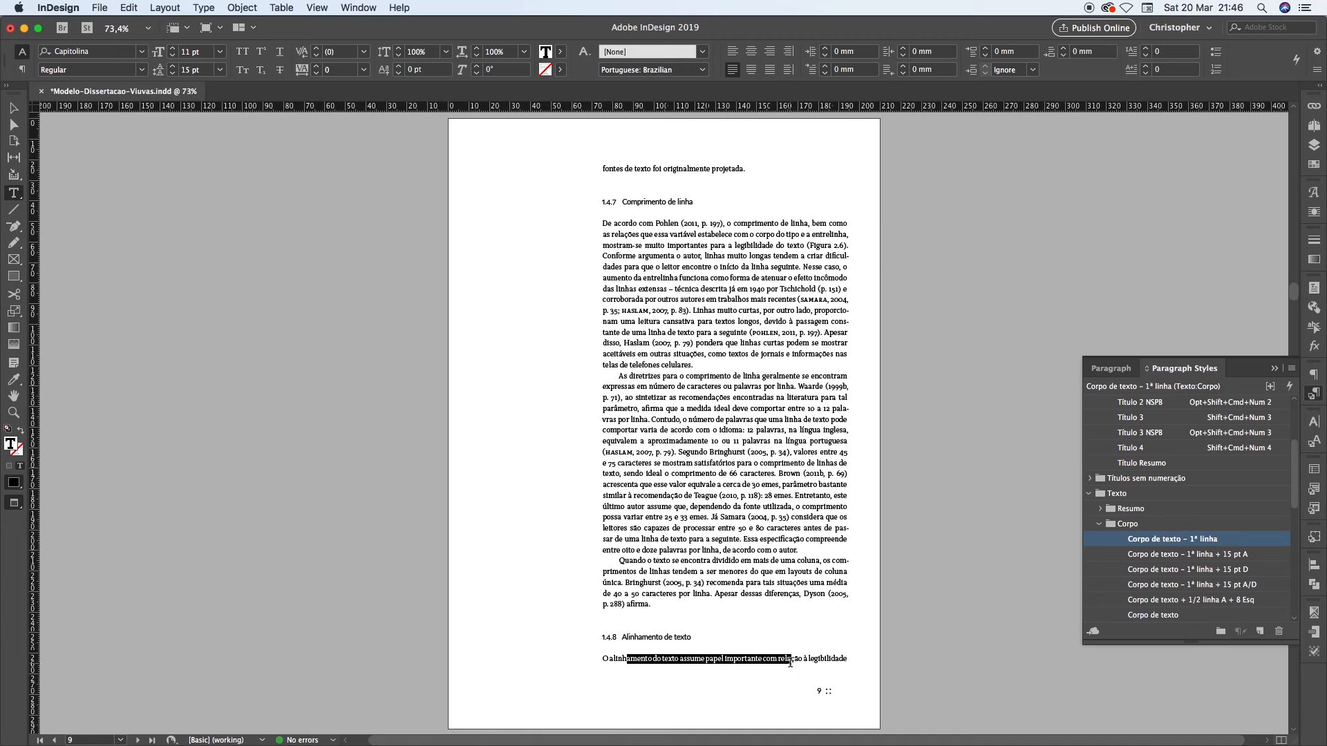
right_click(1182, 545)
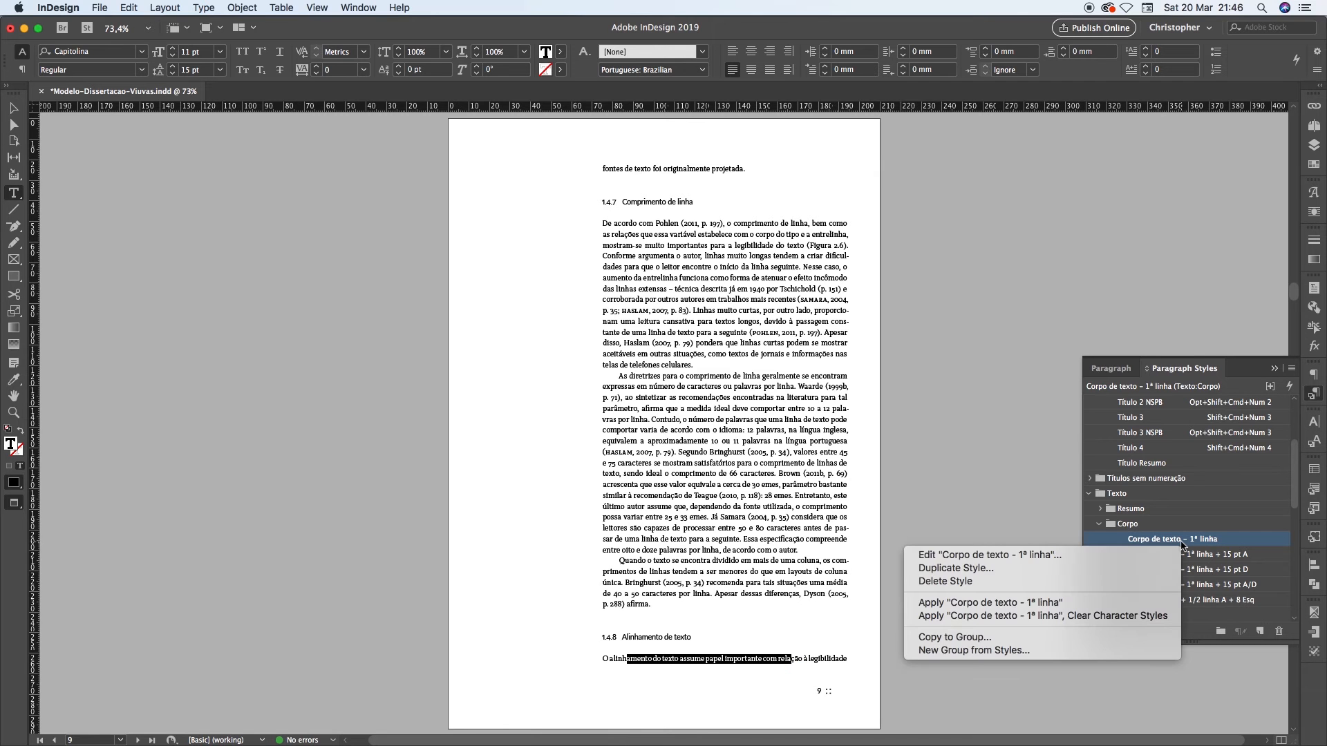
click(1106, 554)
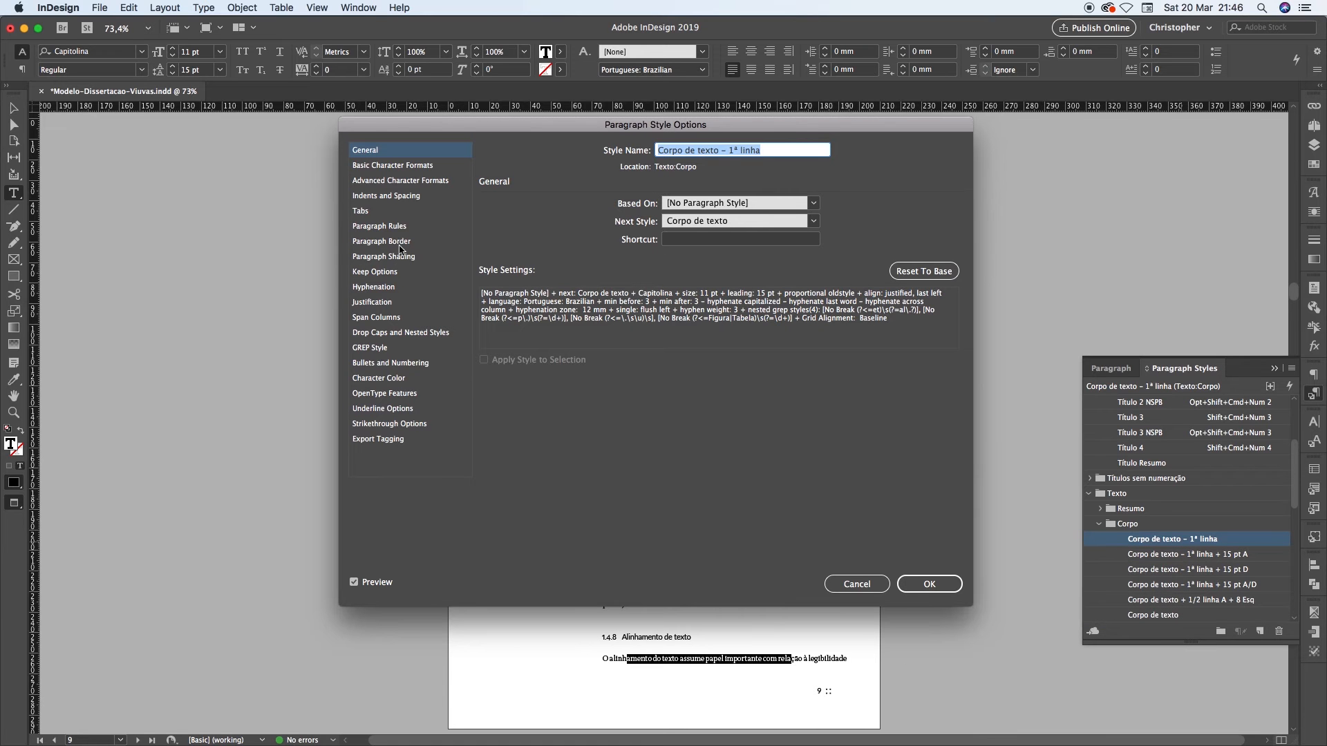
click(371, 274)
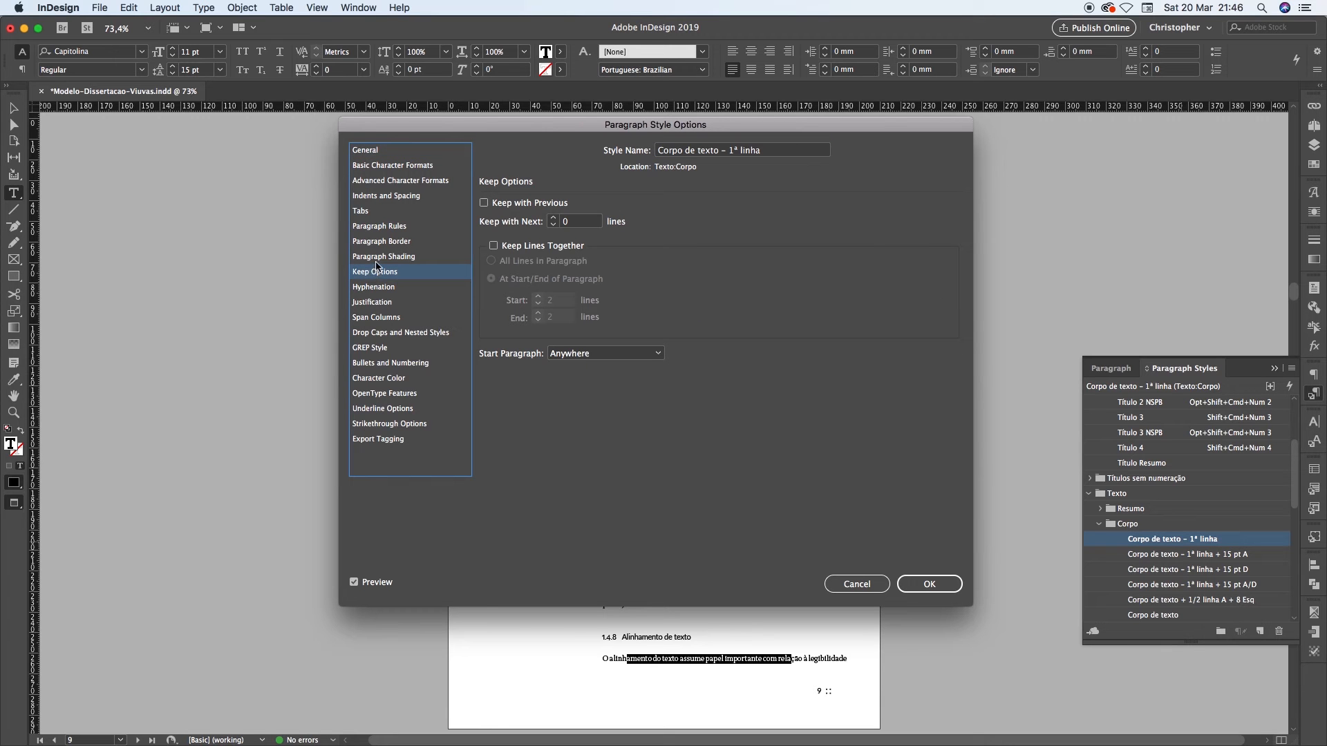
click(518, 253)
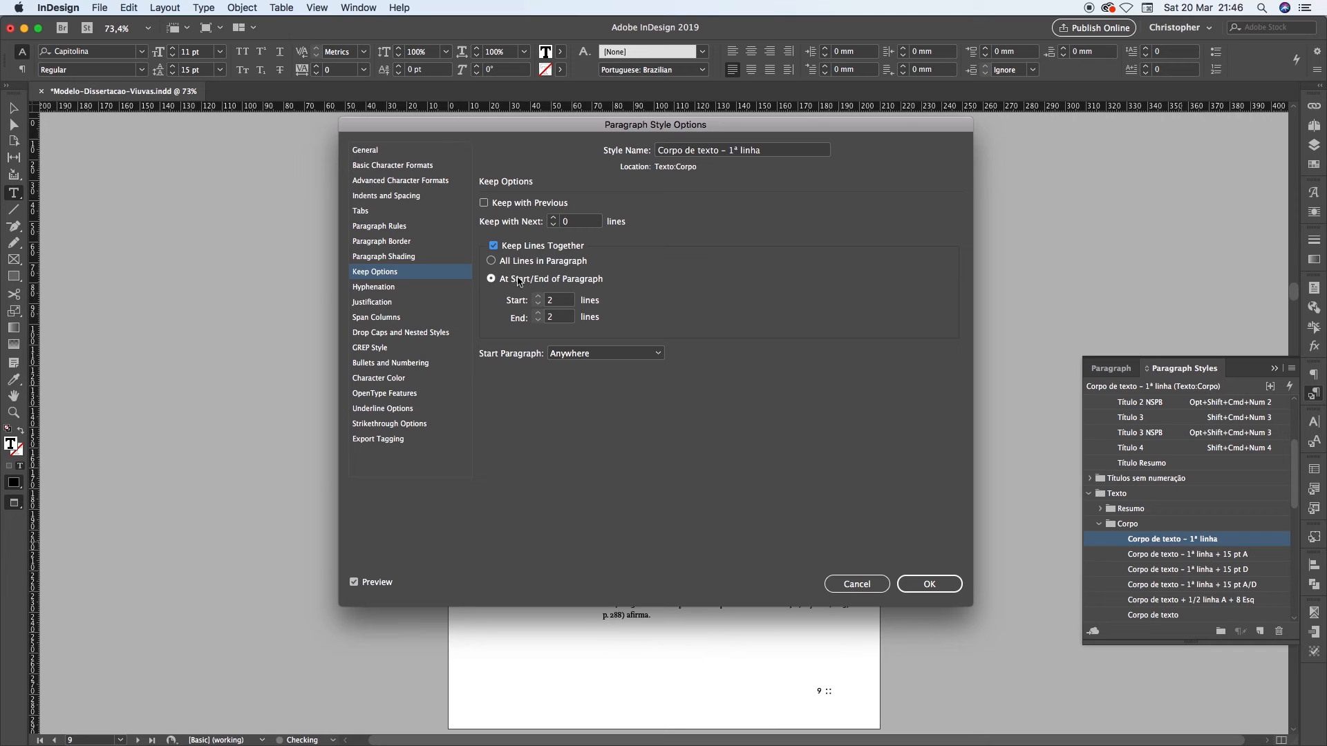
drag(563, 318, 543, 321)
text(1)
click(564, 301)
click(937, 585)
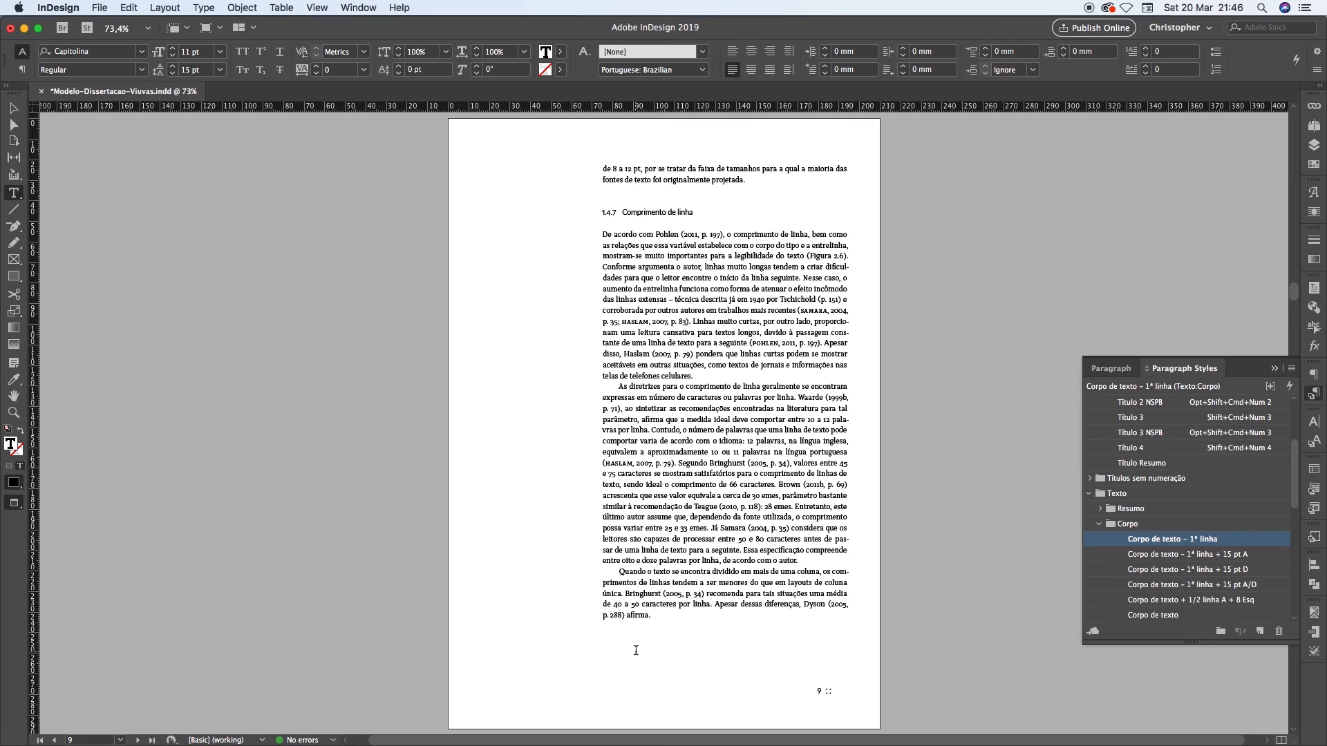
Compare pages 9 and 10 to check where heading 1.4.8 and the first two lines of its text are placed
key(alt+Page_Down)
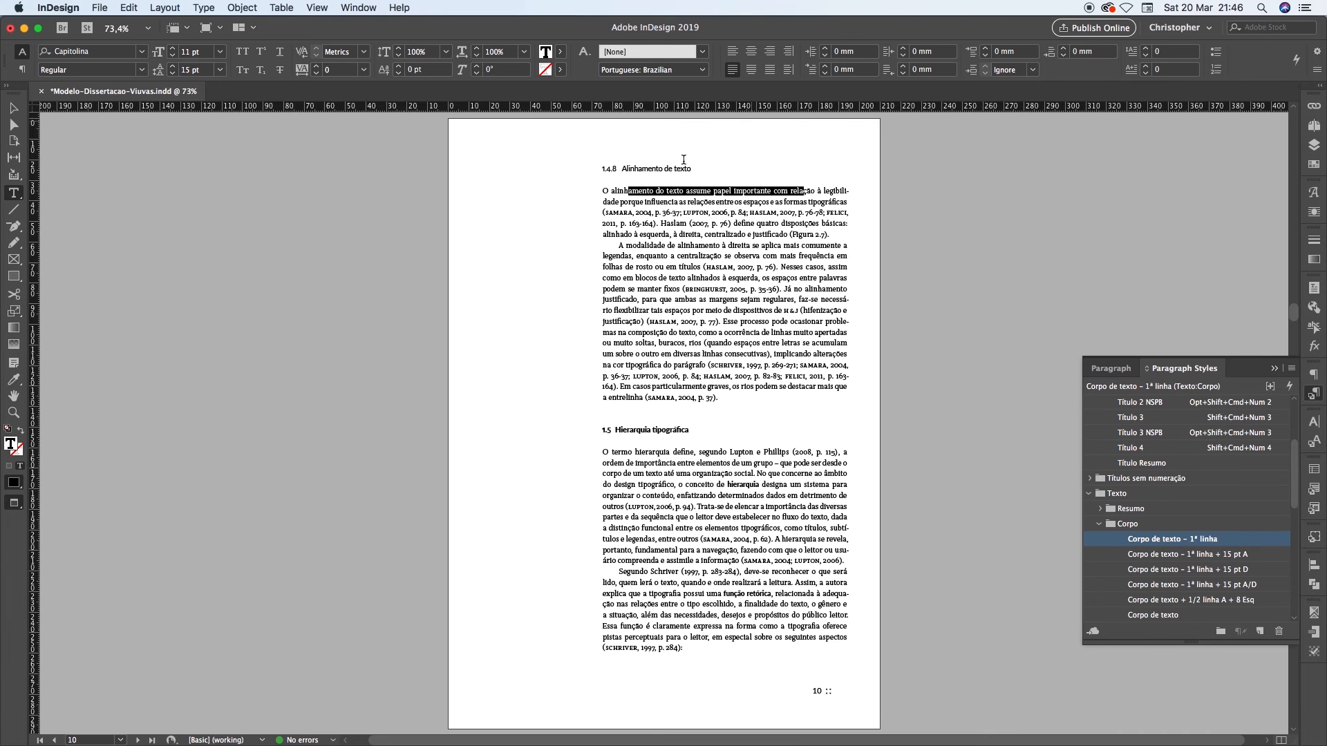
drag(611, 191, 845, 204)
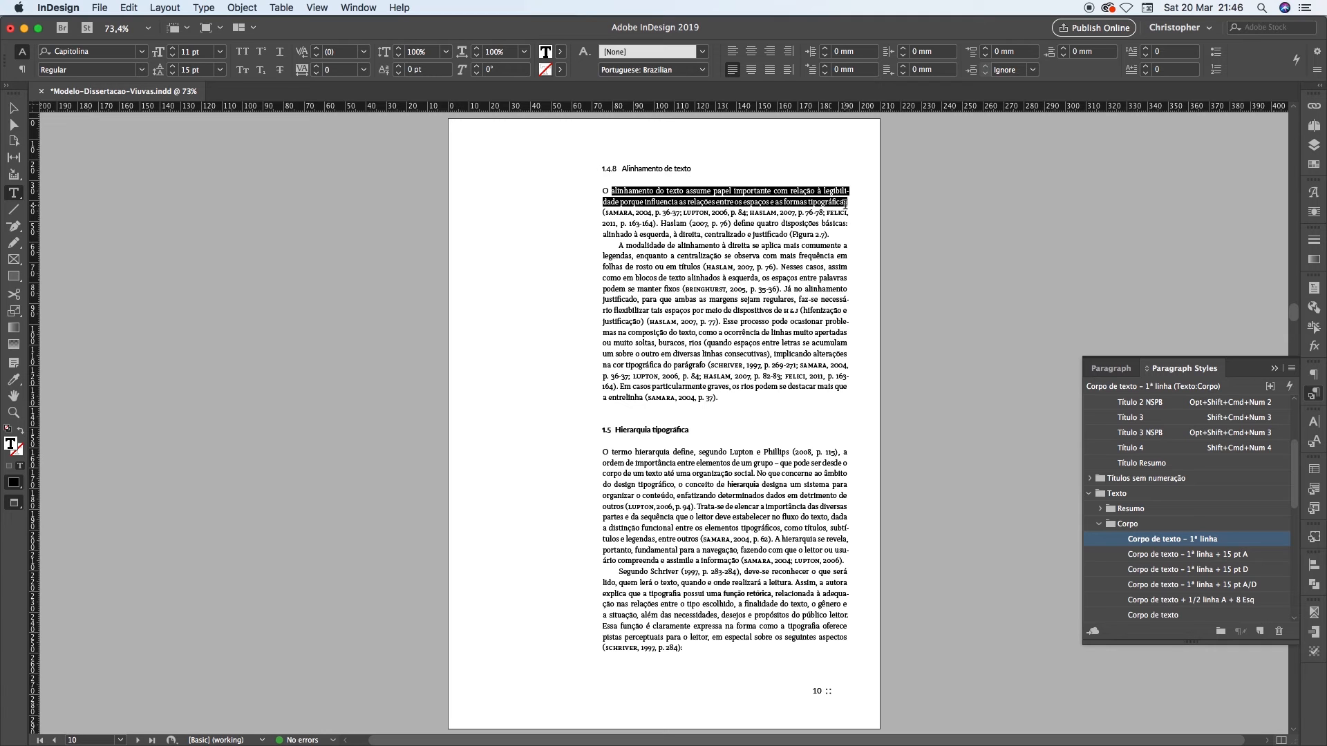
click(845, 204)
drag(621, 169, 670, 168)
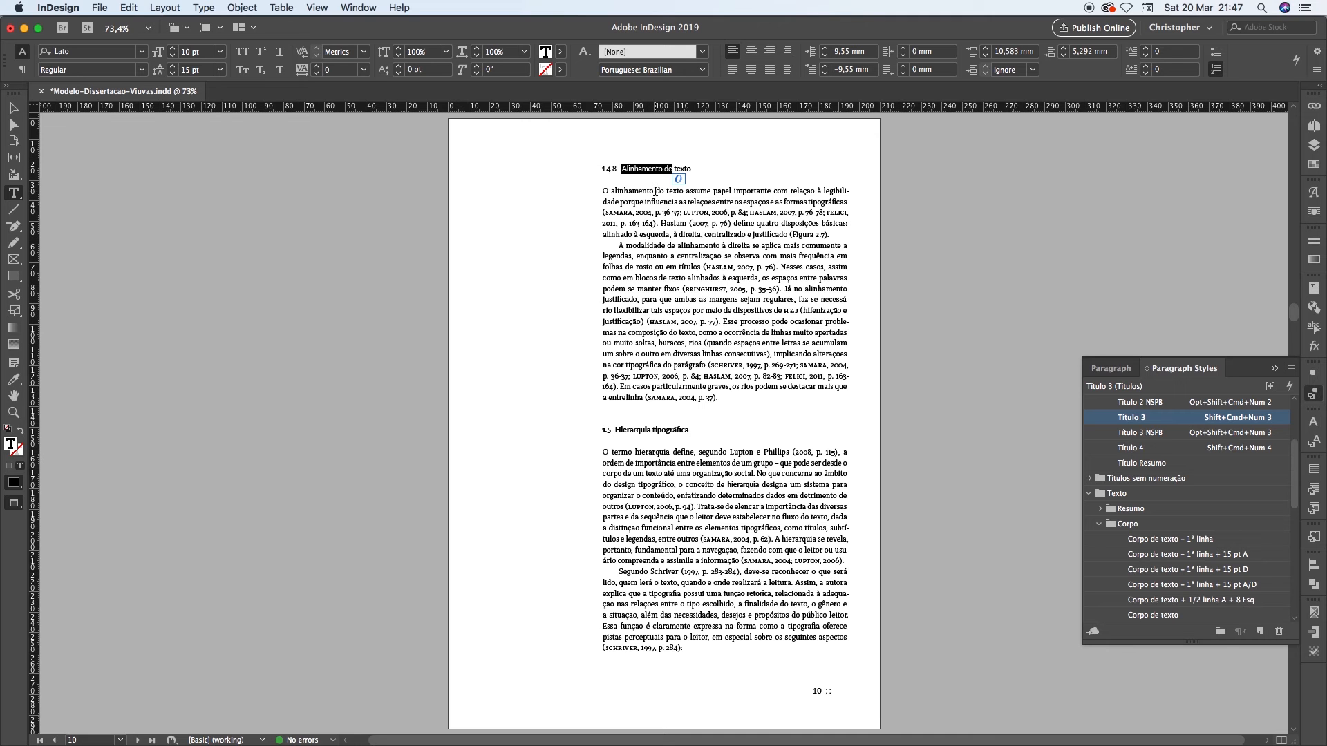
key(shift+Page_Up)
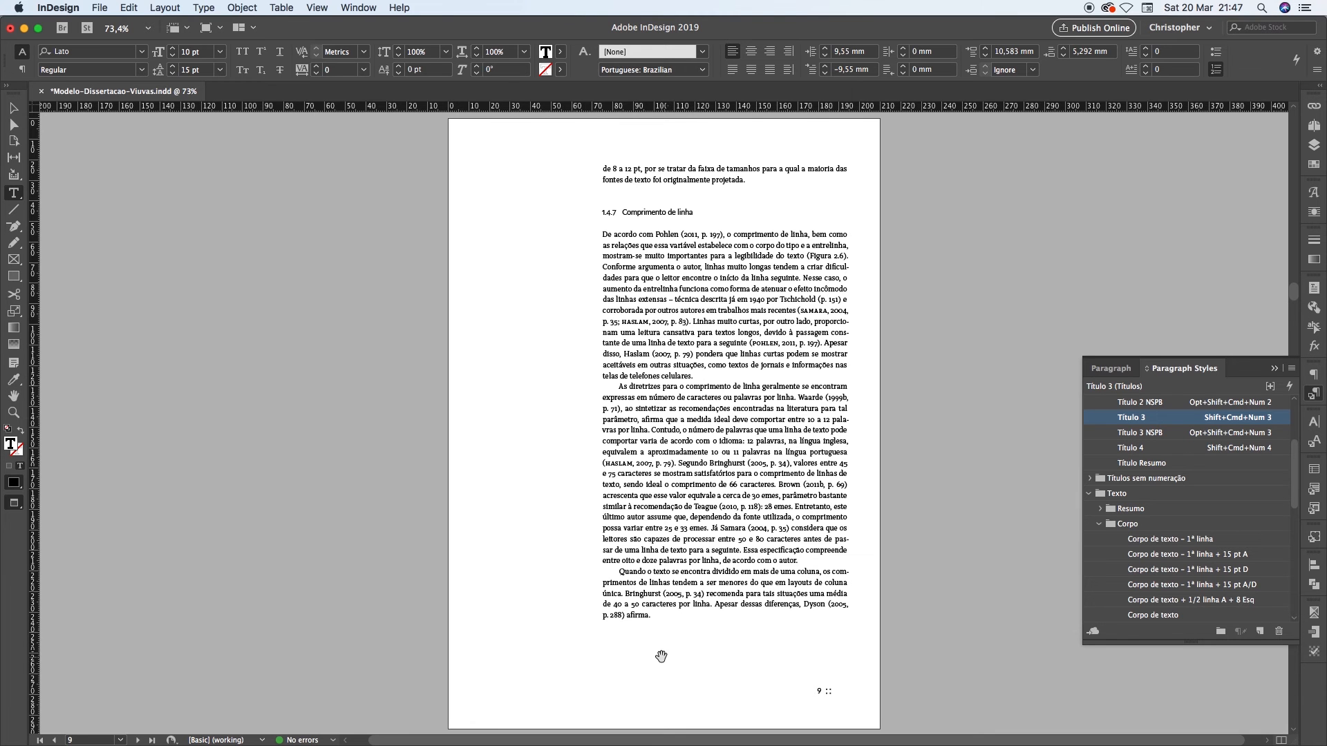
key(alt+Page_Down)
click(631, 173)
drag(626, 169, 687, 202)
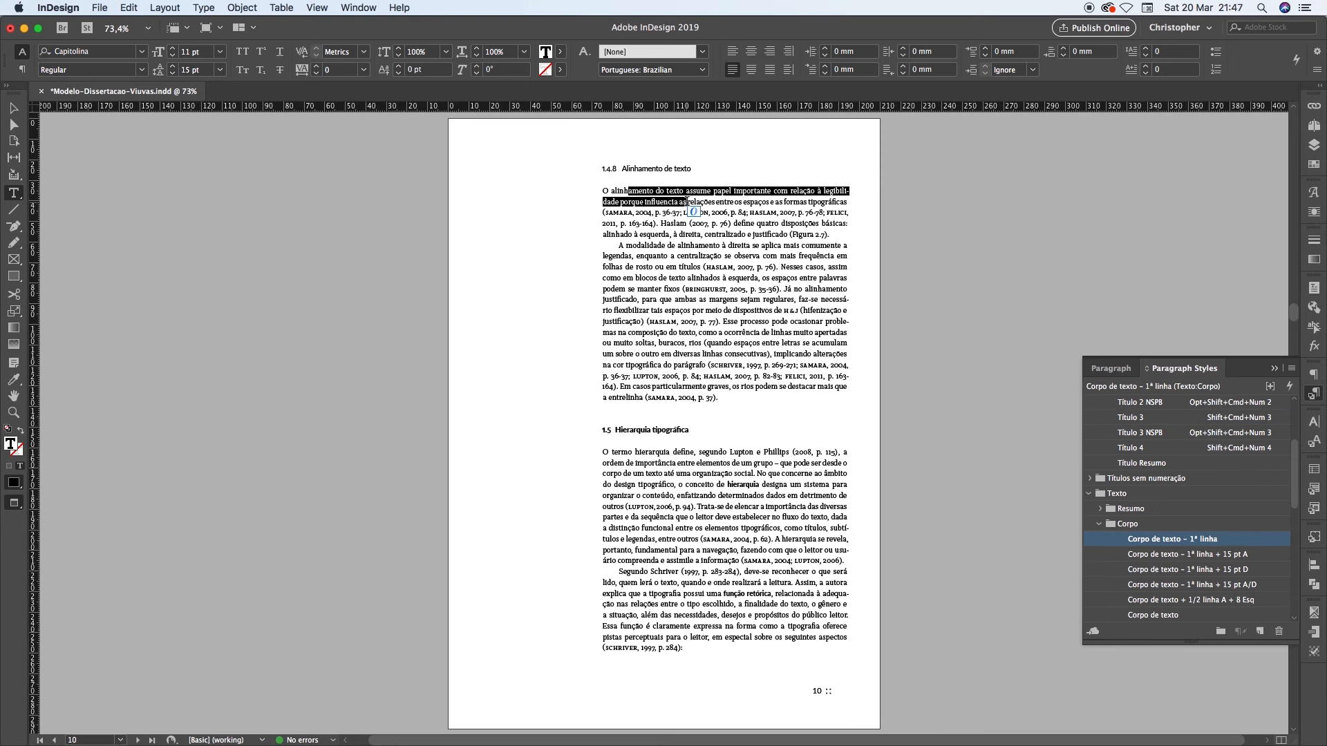
Shorten the last paragraph on page 9 to end at "recomenda." and check the lines beneath heading 1.4.8
key(shift+Page_Up)
click(735, 587)
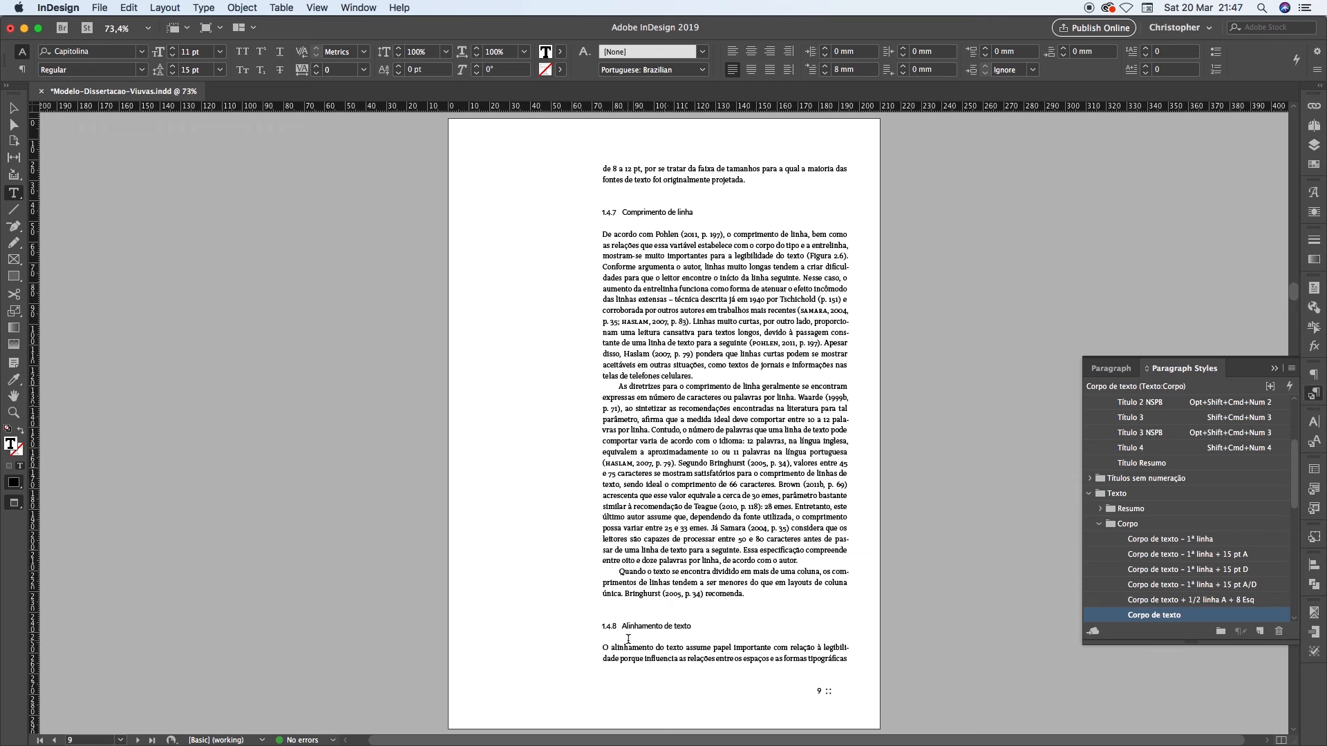
drag(624, 647, 691, 676)
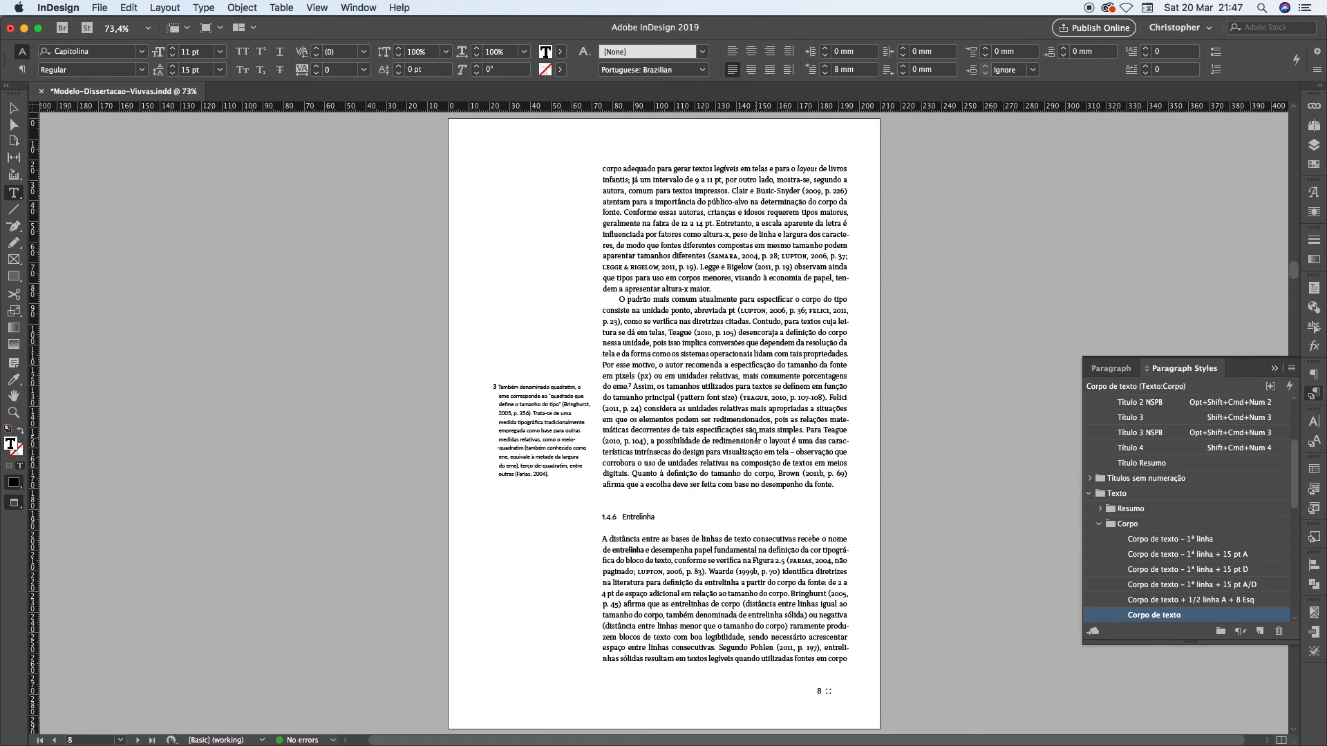
Look through the chapter from page 1 to page 6 for single paragraph lines stranded at page tops or bottoms
scroll(756, 437, down, 5)
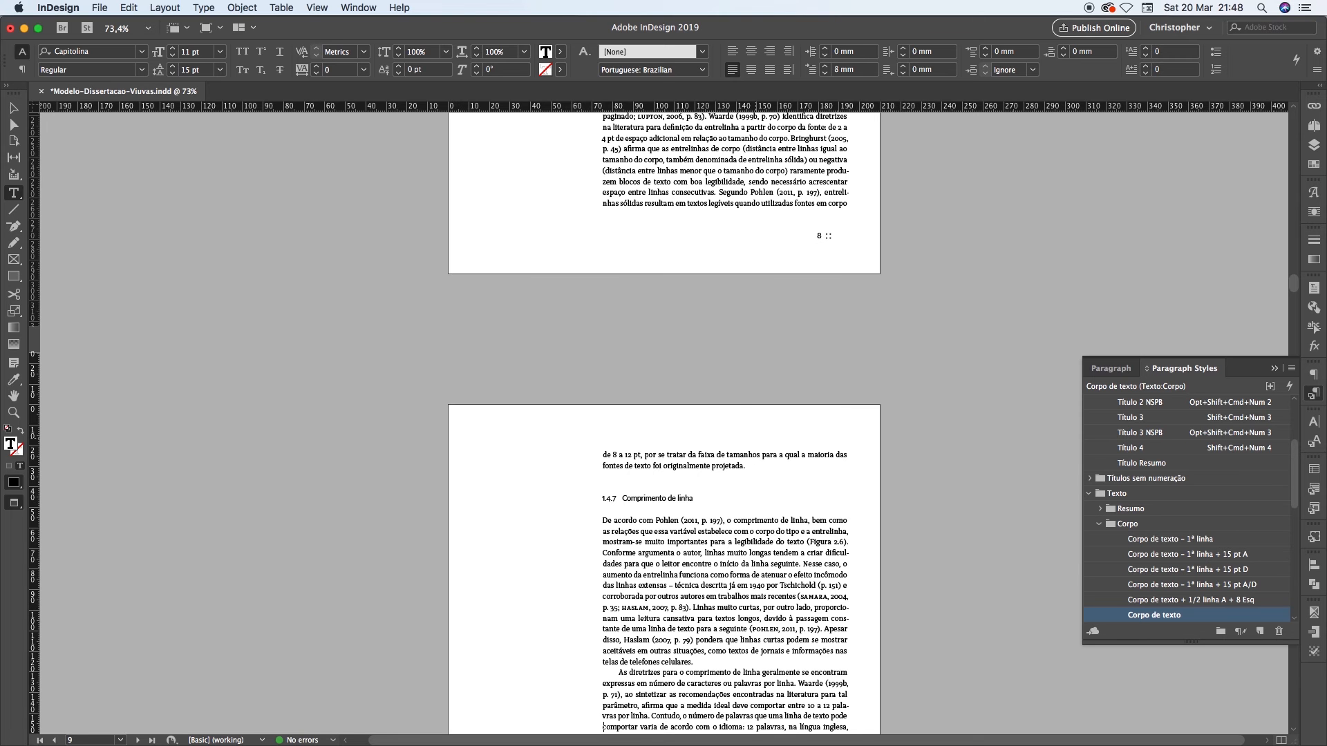
key(super+Home)
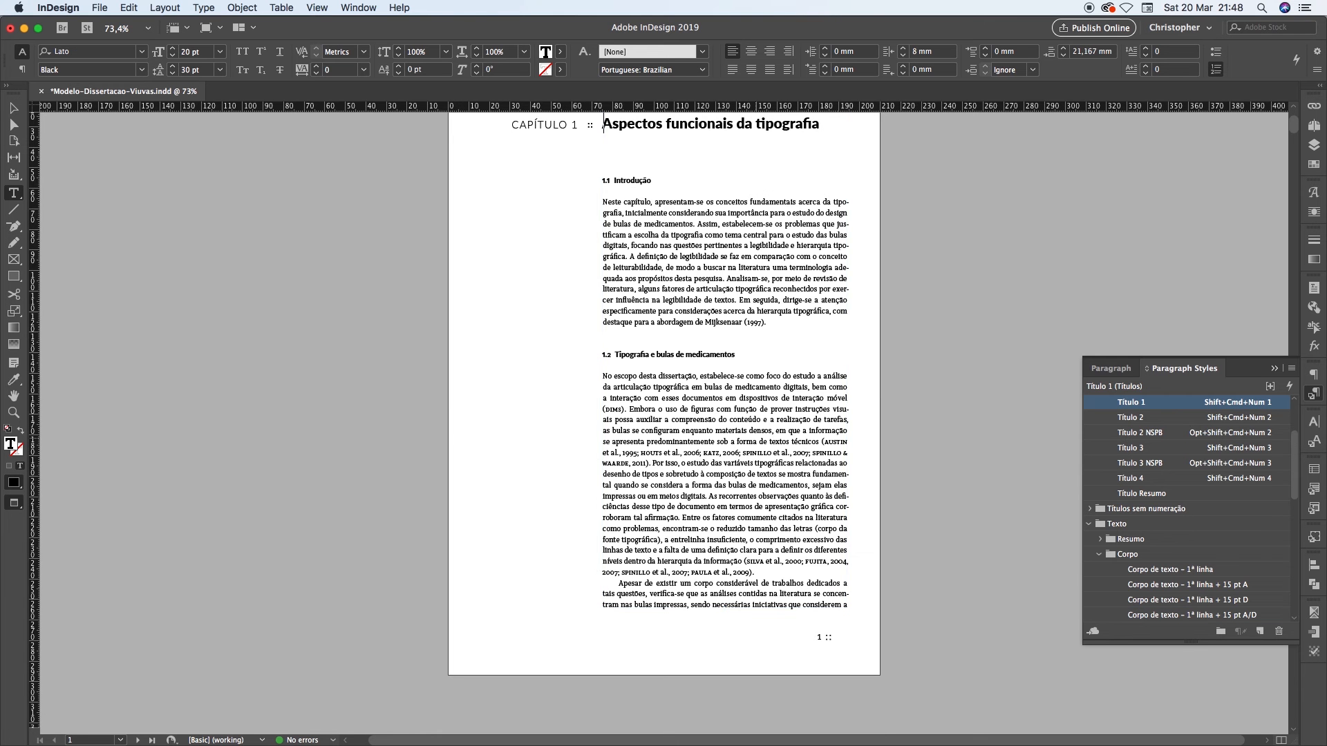
scroll(664, 421, up, 2)
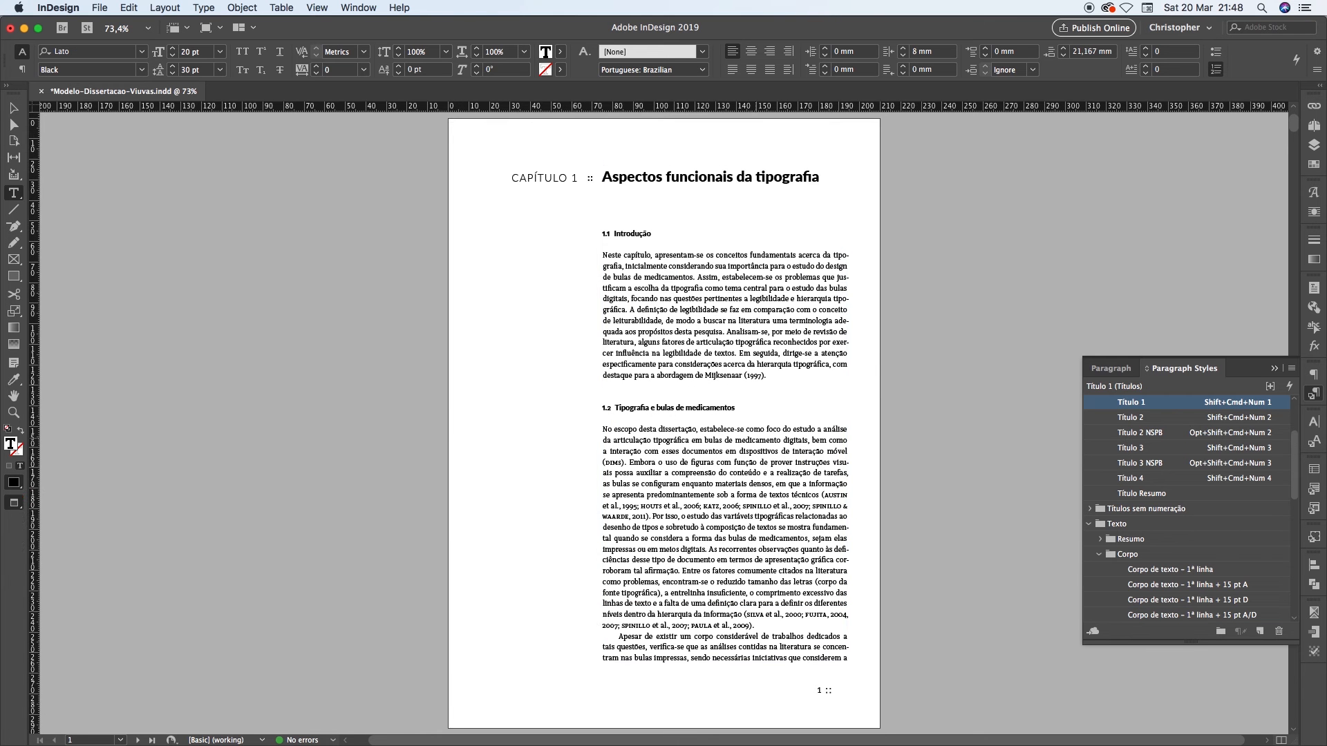
key(shift+Page_Down)
key(shift+Page_Down)
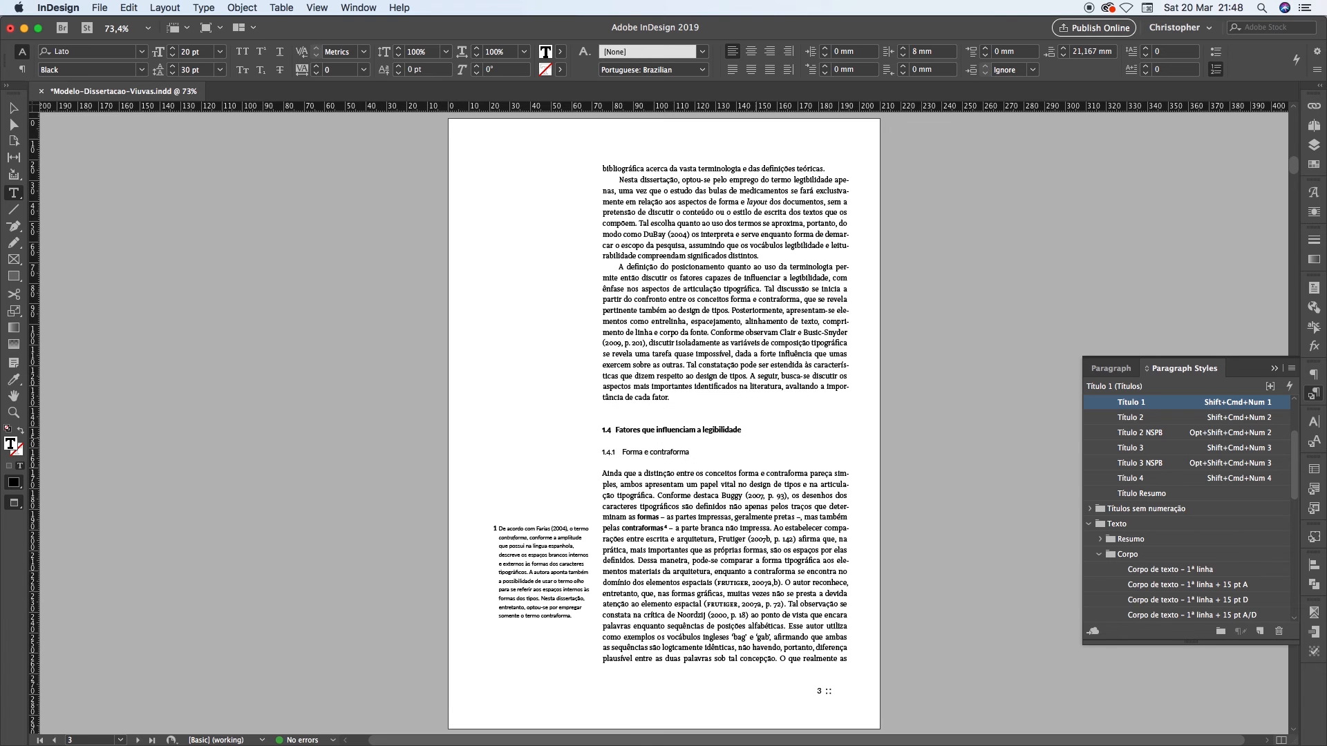
key(shift+Page_Down)
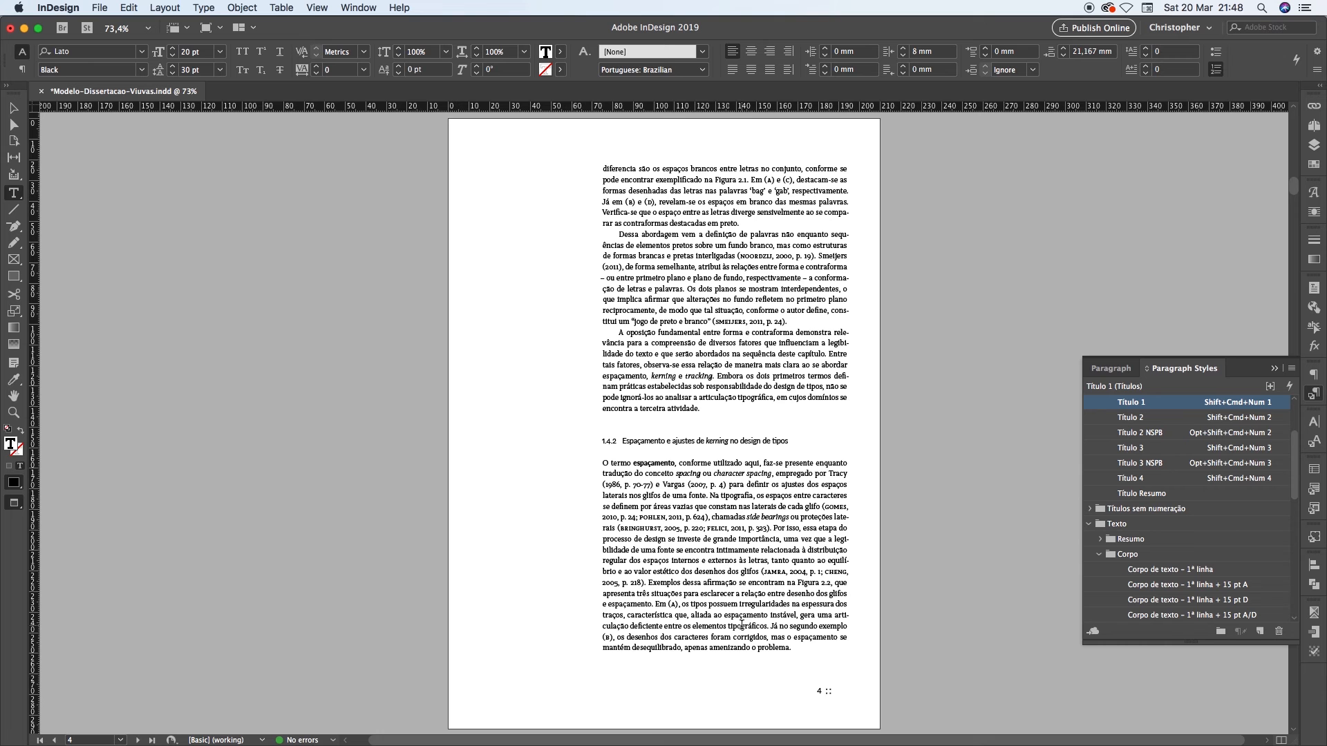
key(shift+Page_Down)
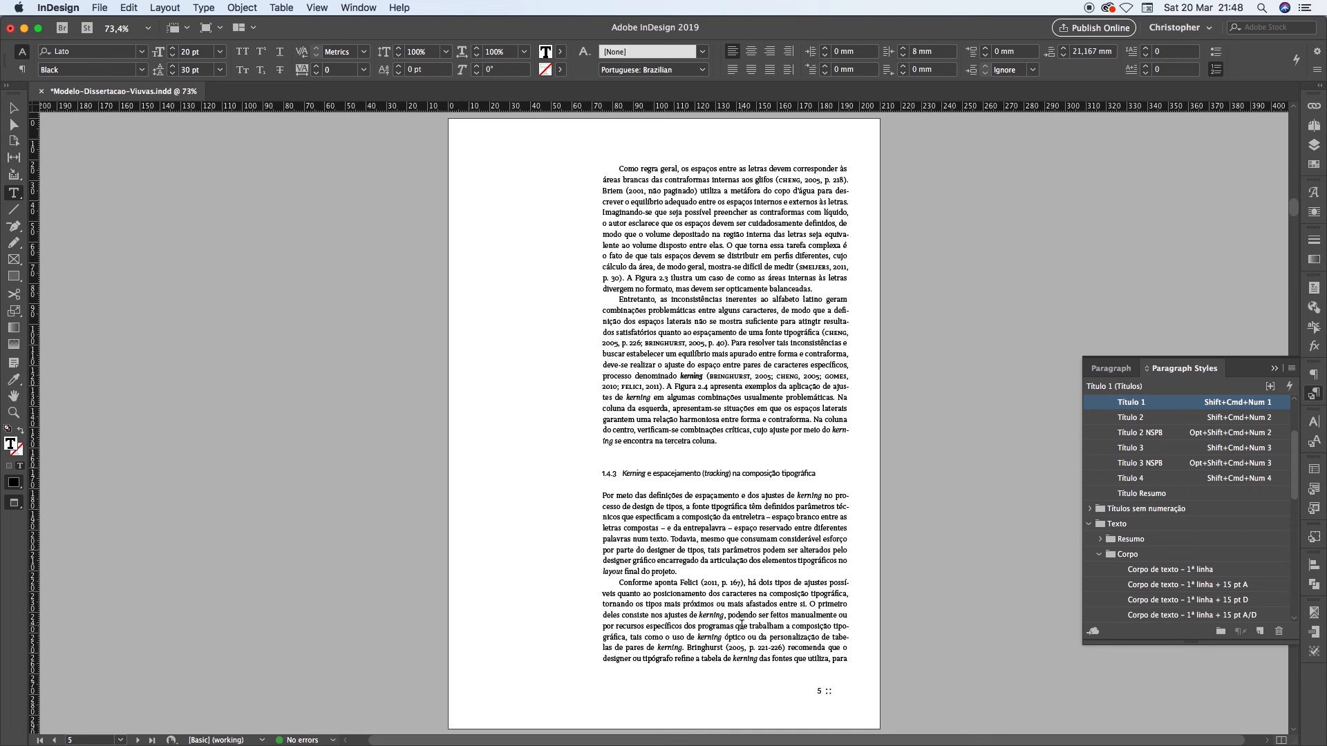
key(shift+Page_Down)
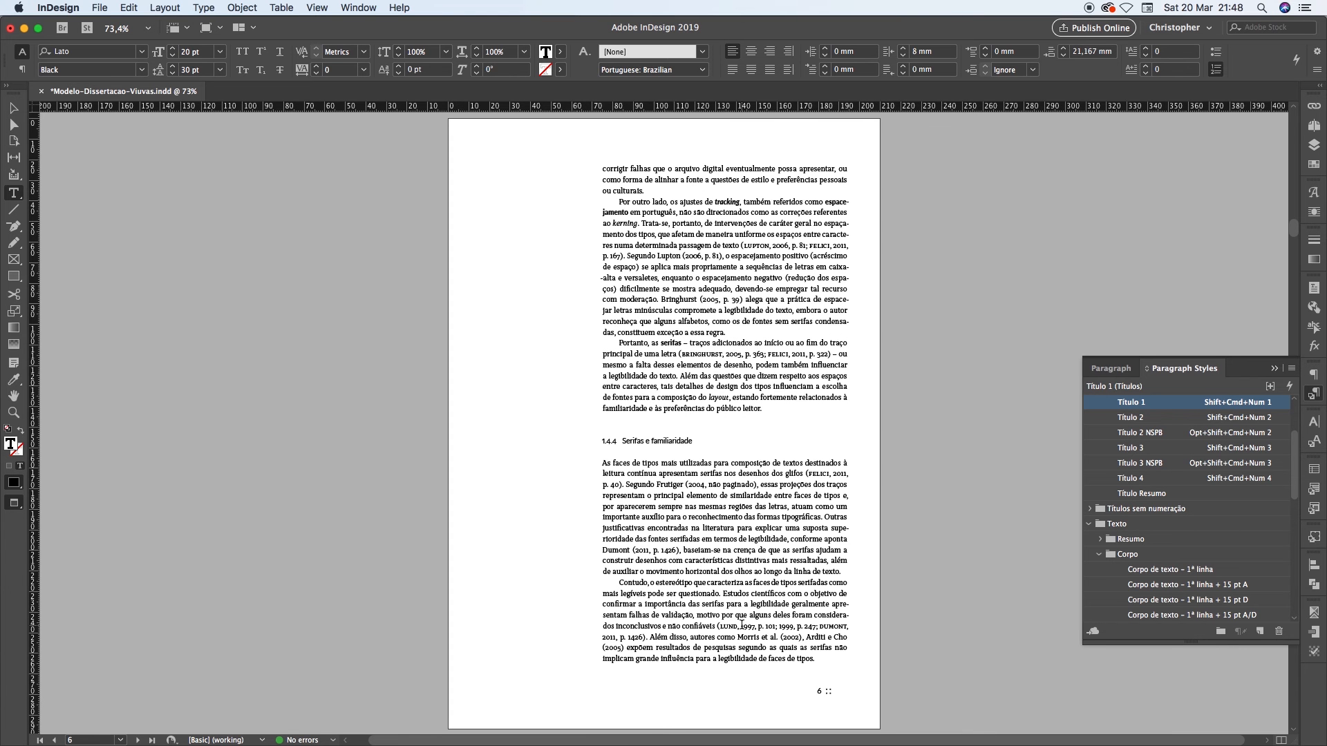
Return to page 3 and examine the lone paragraph line at the top, starting "bibliográfica acerca"
key(shift+Page_Up)
key(shift+Page_Up)
key(shift+Page_Up)
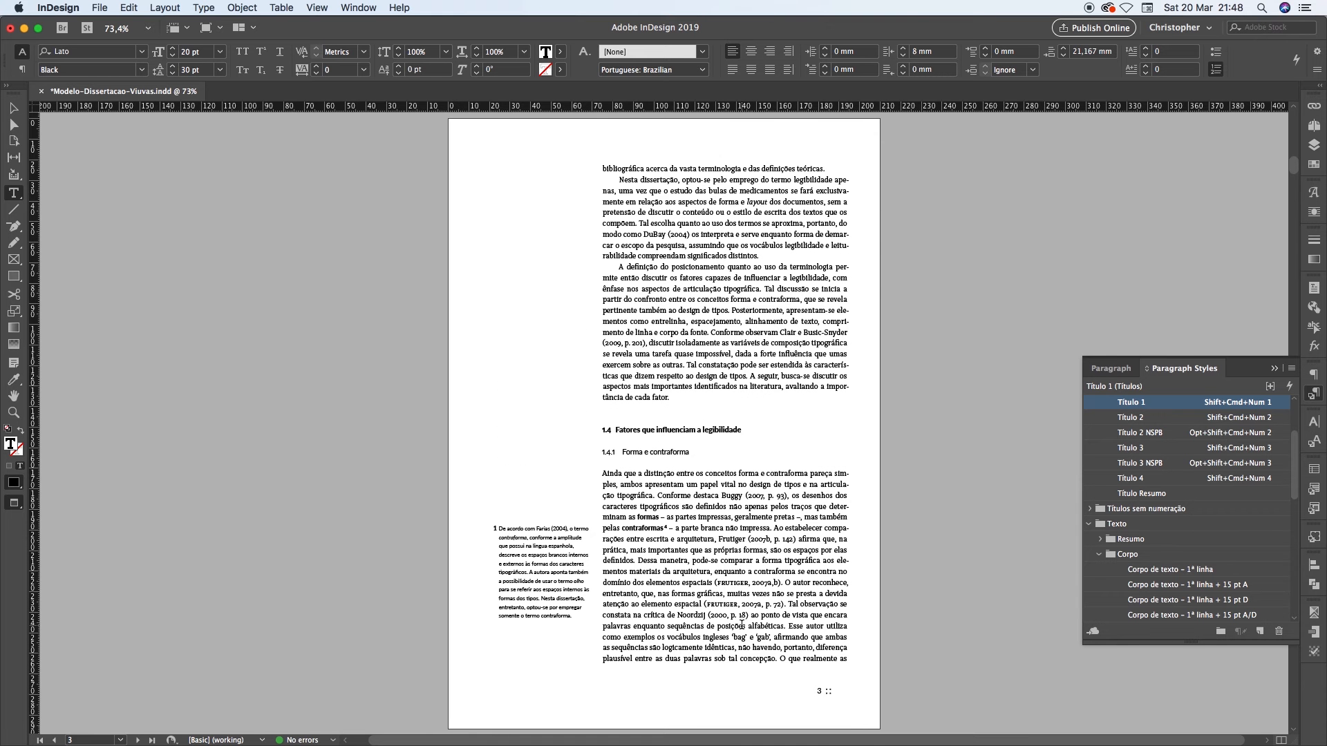
drag(632, 168, 792, 169)
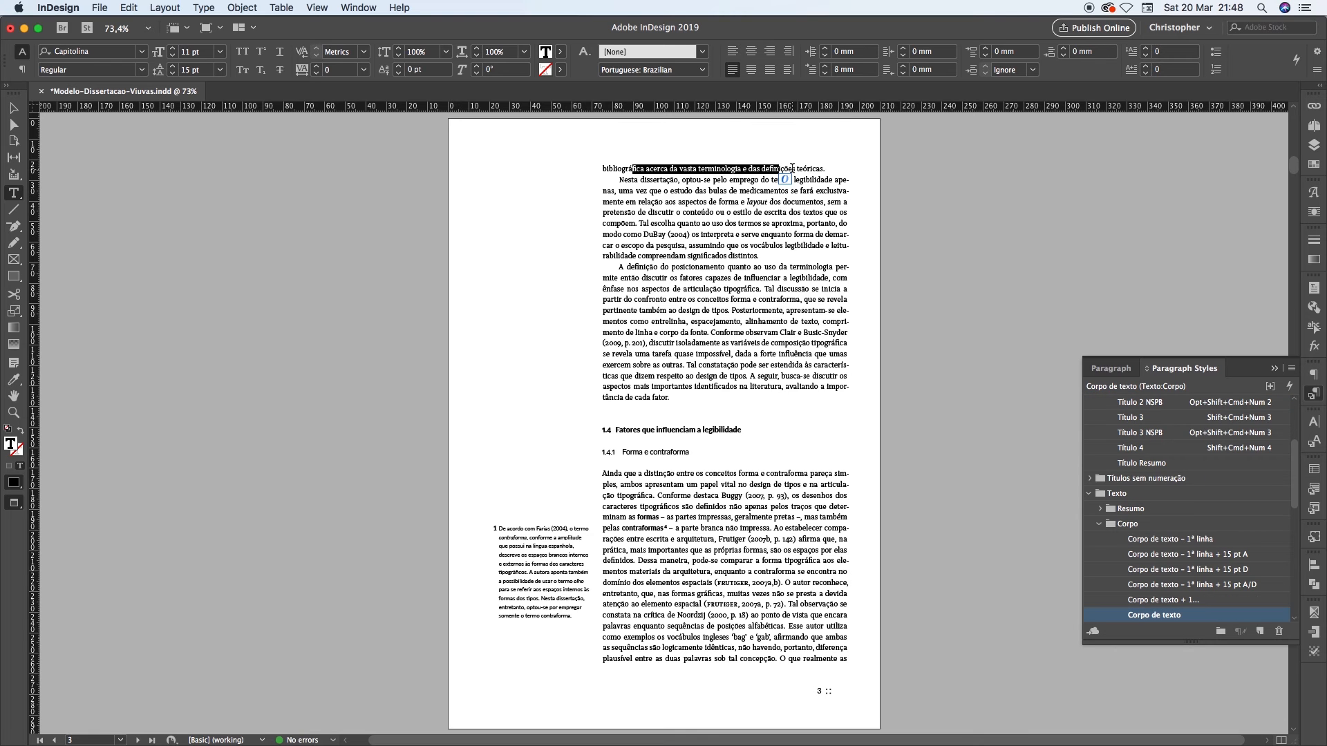
drag(601, 169, 824, 169)
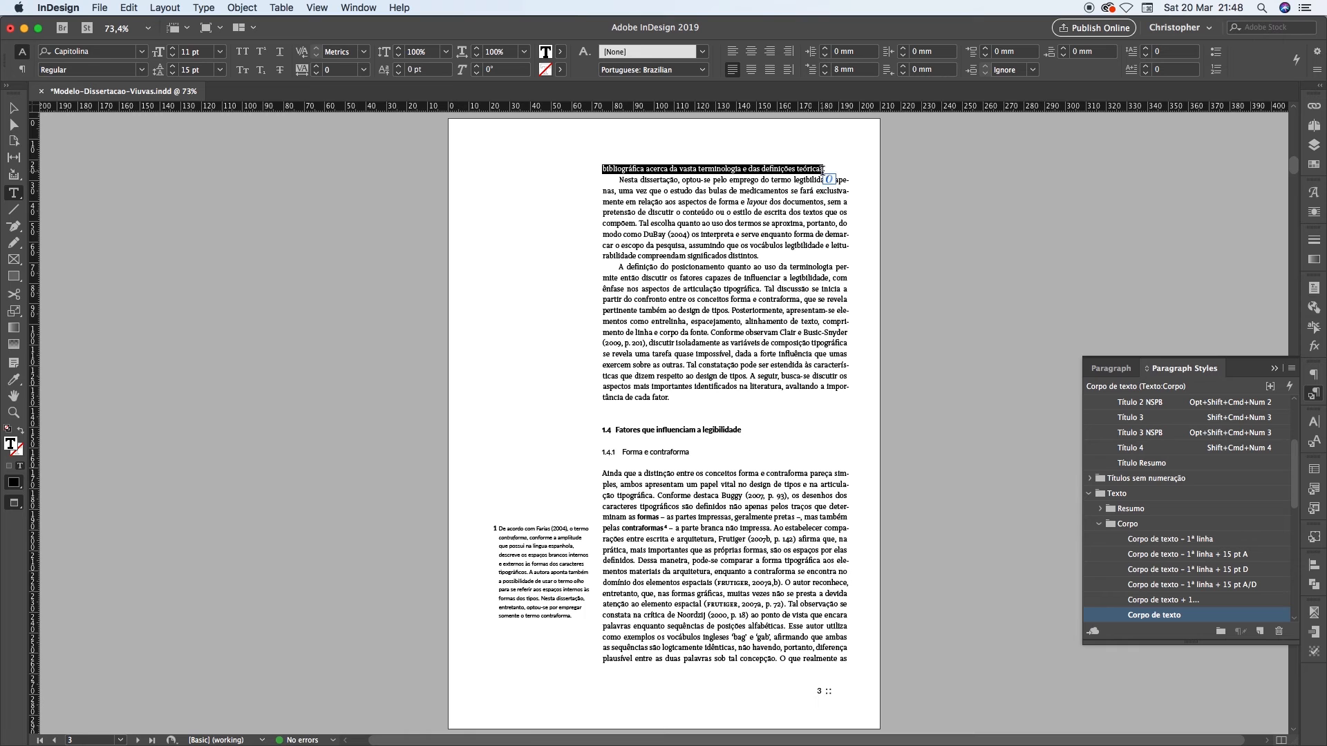
click(791, 170)
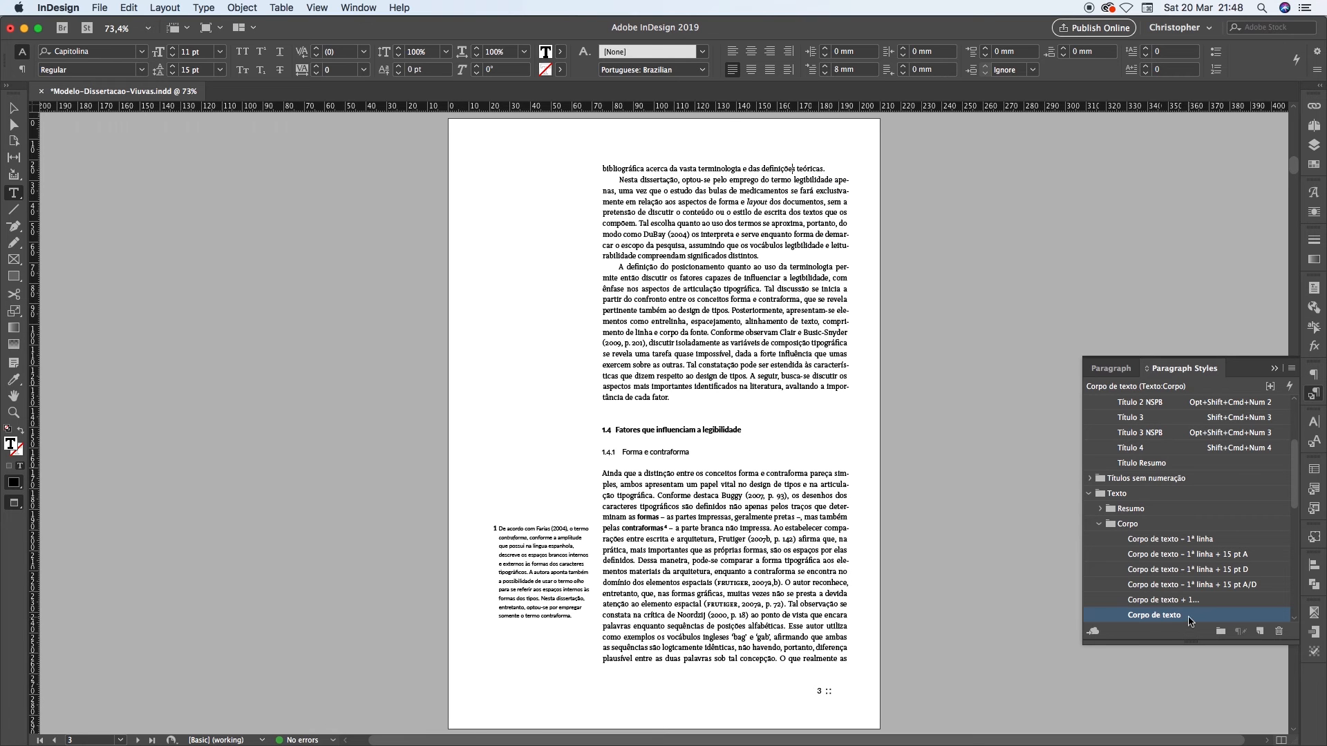
Check which style the "Corpo de texto" paragraph style is based on, and close its options
right_click(1152, 543)
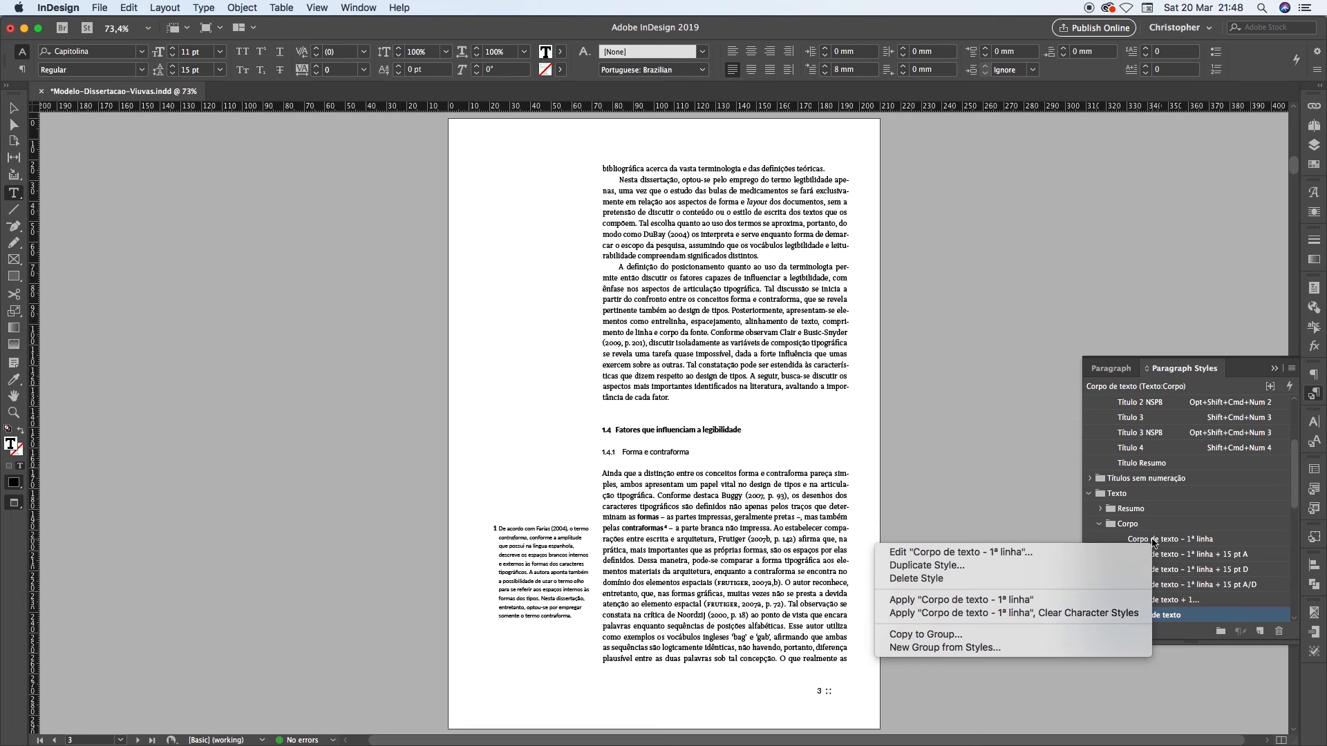
right_click(1172, 615)
right_click(1173, 615)
click(1145, 630)
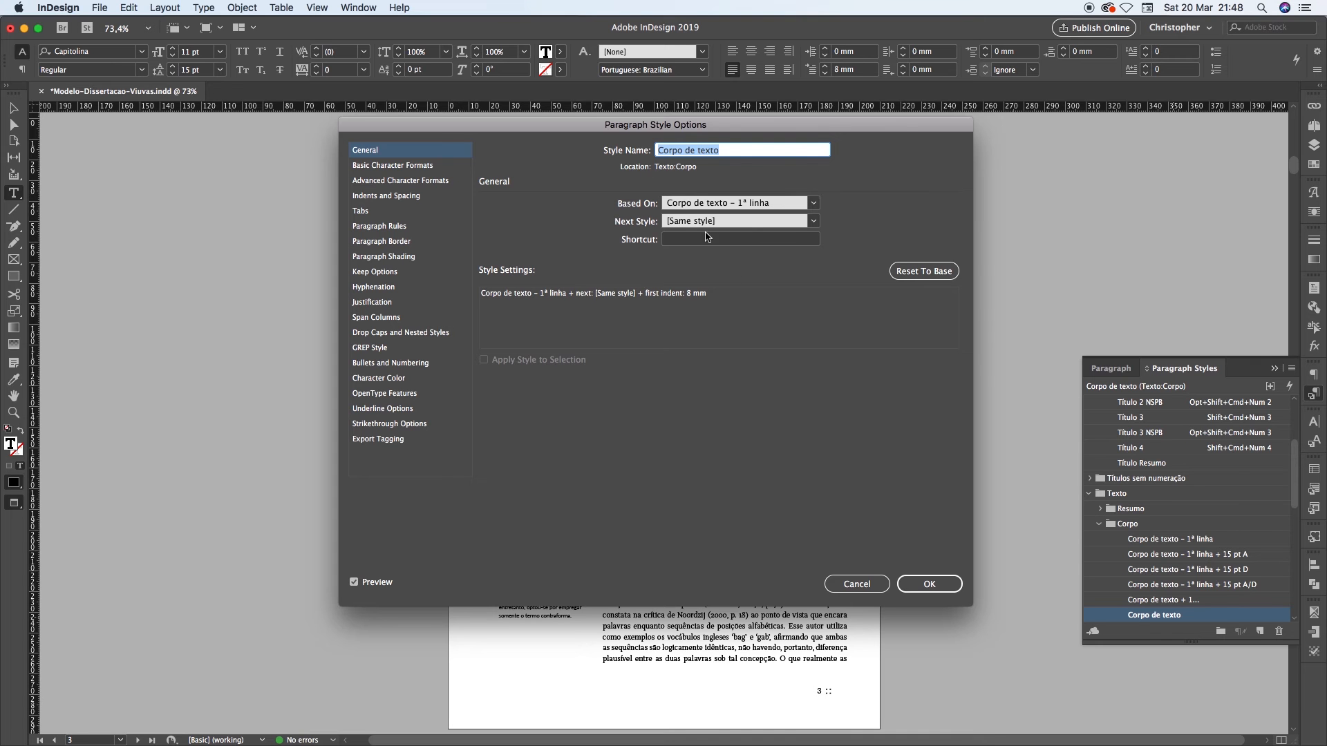
key(Escape)
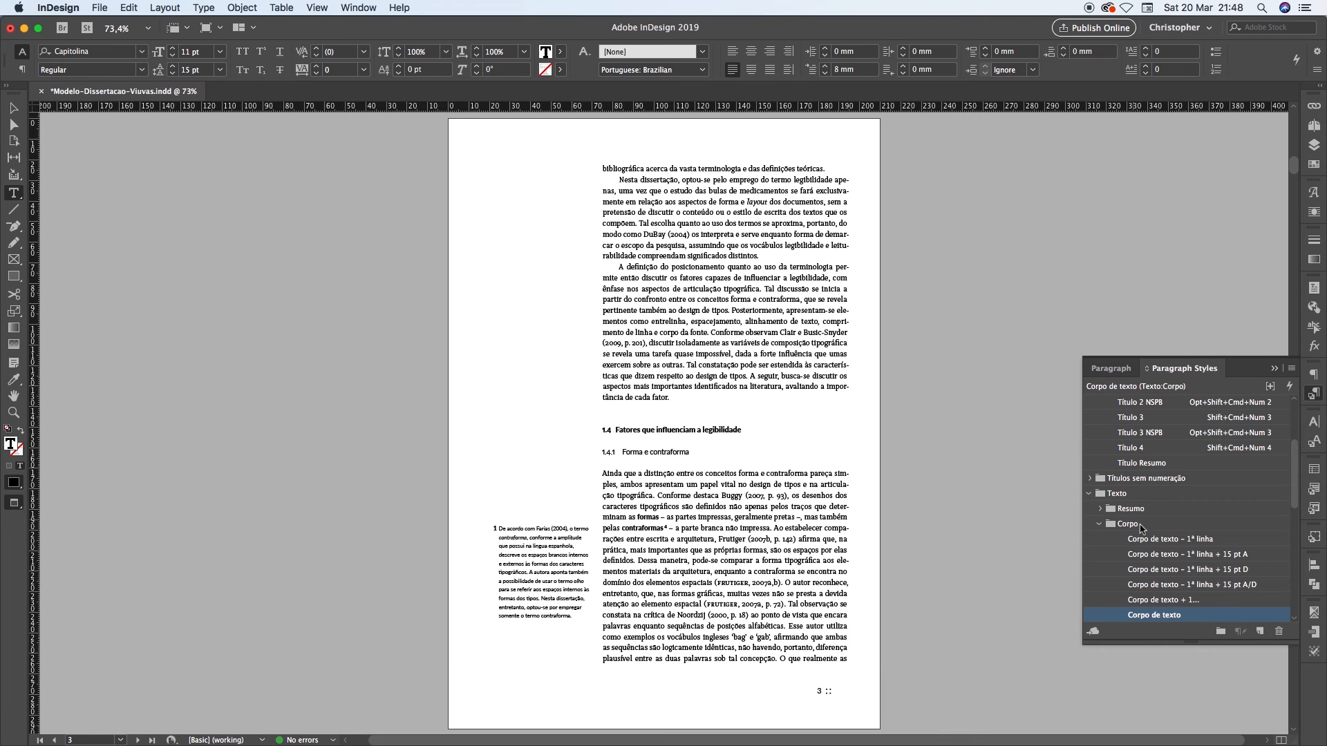
Set the "Corpo de texto – 1ª linha" style to keep 2 lines together at the end of paragraphs
right_click(1153, 541)
click(1106, 552)
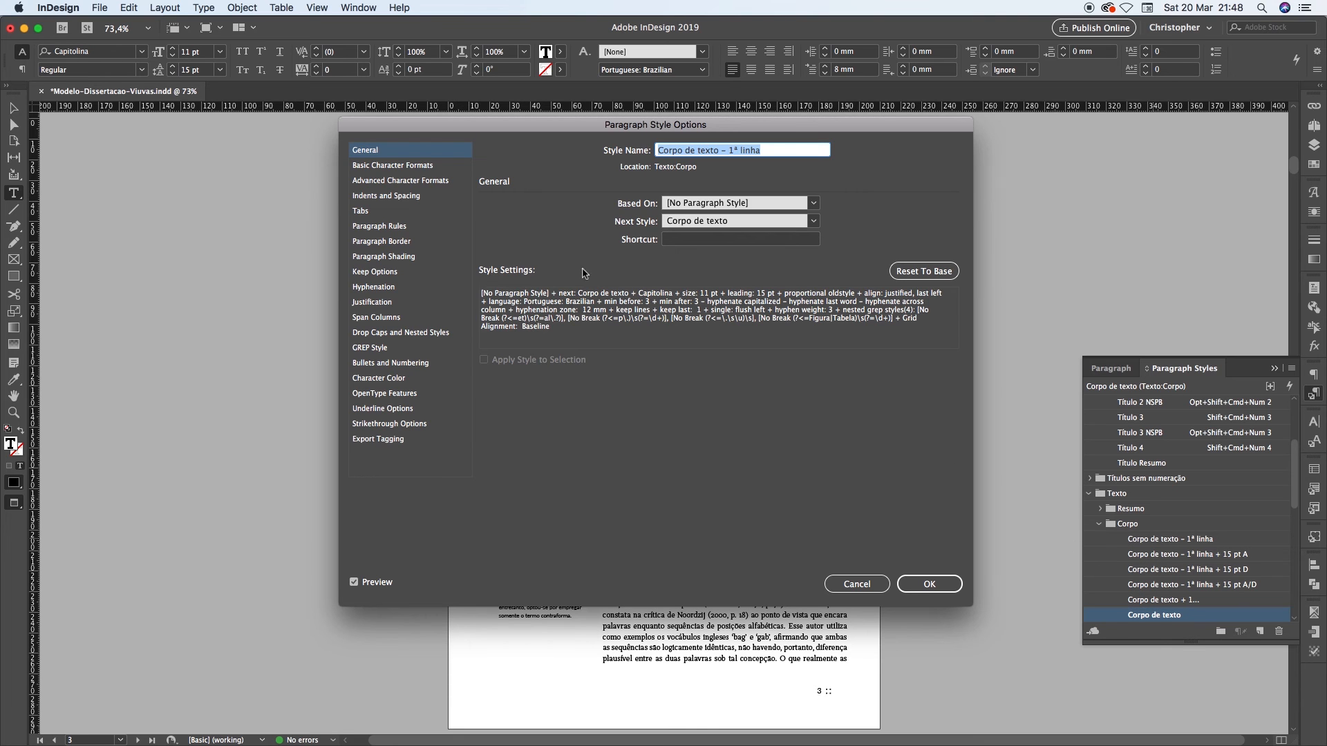
click(364, 274)
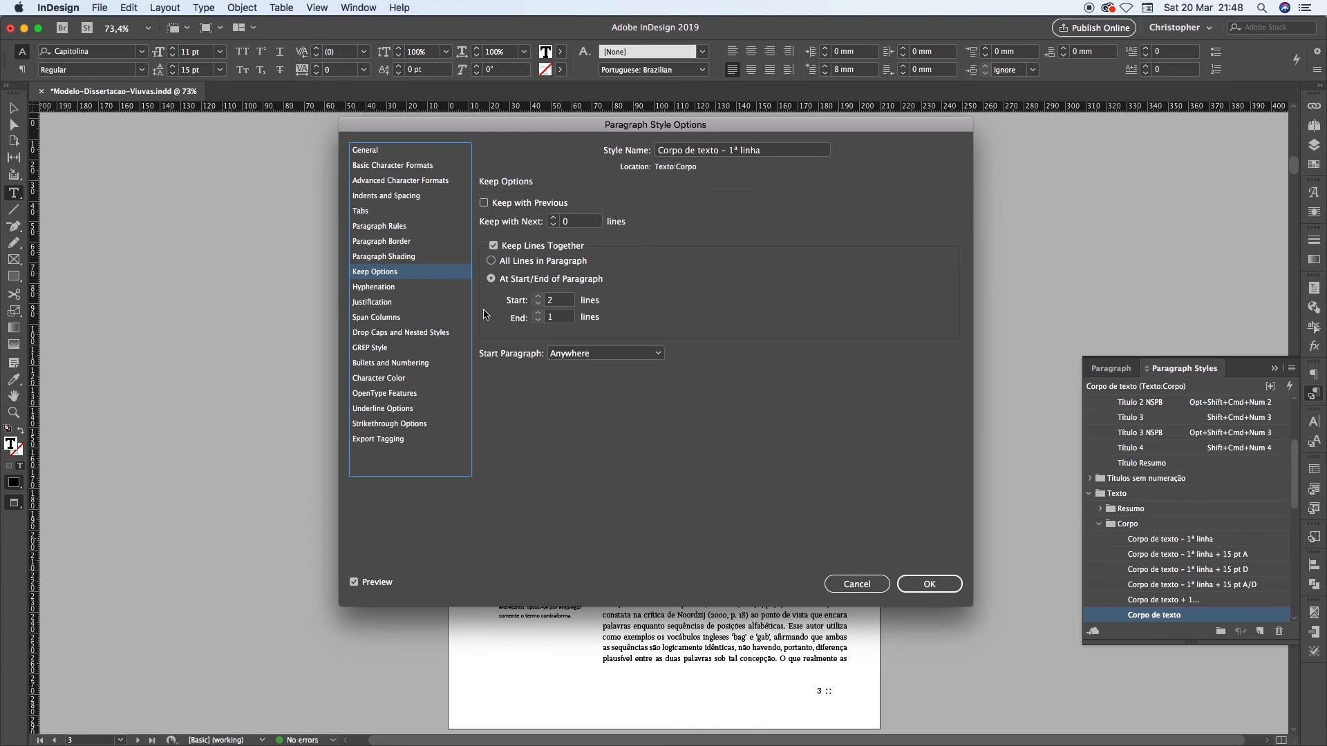
click(554, 317)
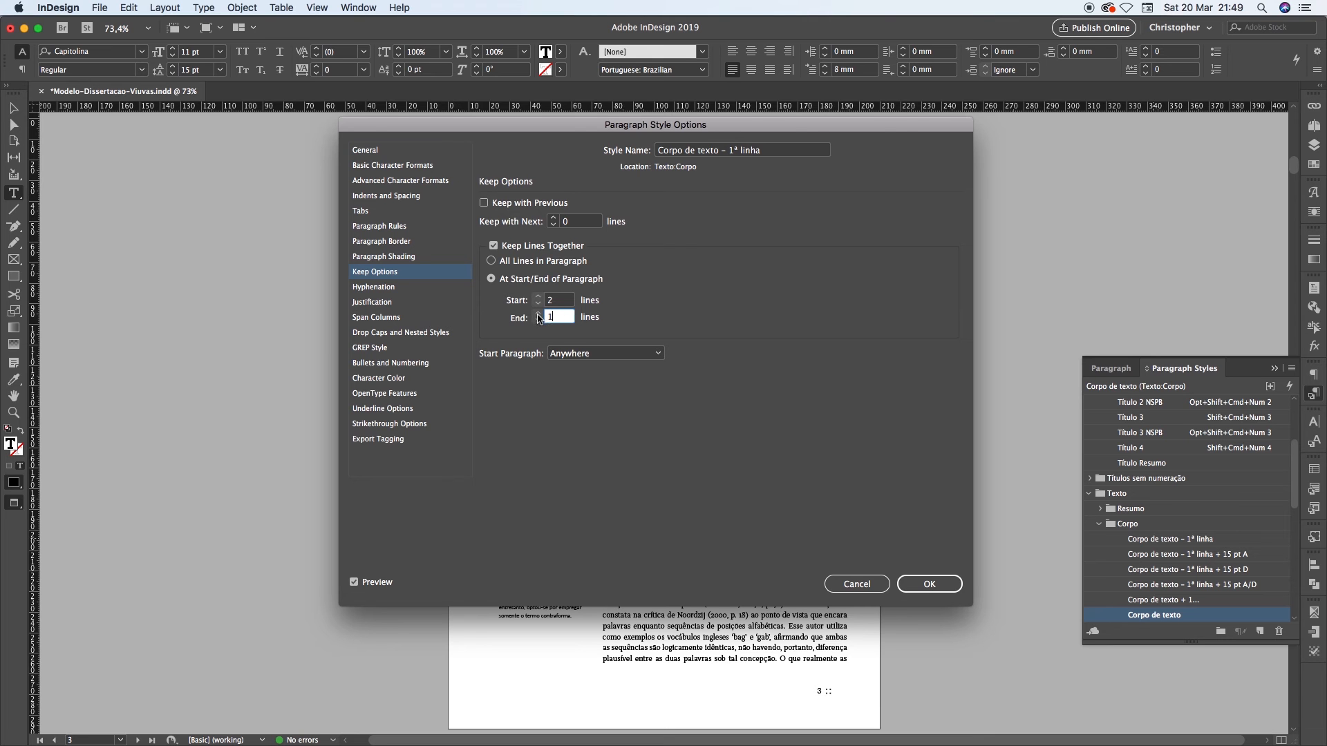
click(538, 314)
click(929, 584)
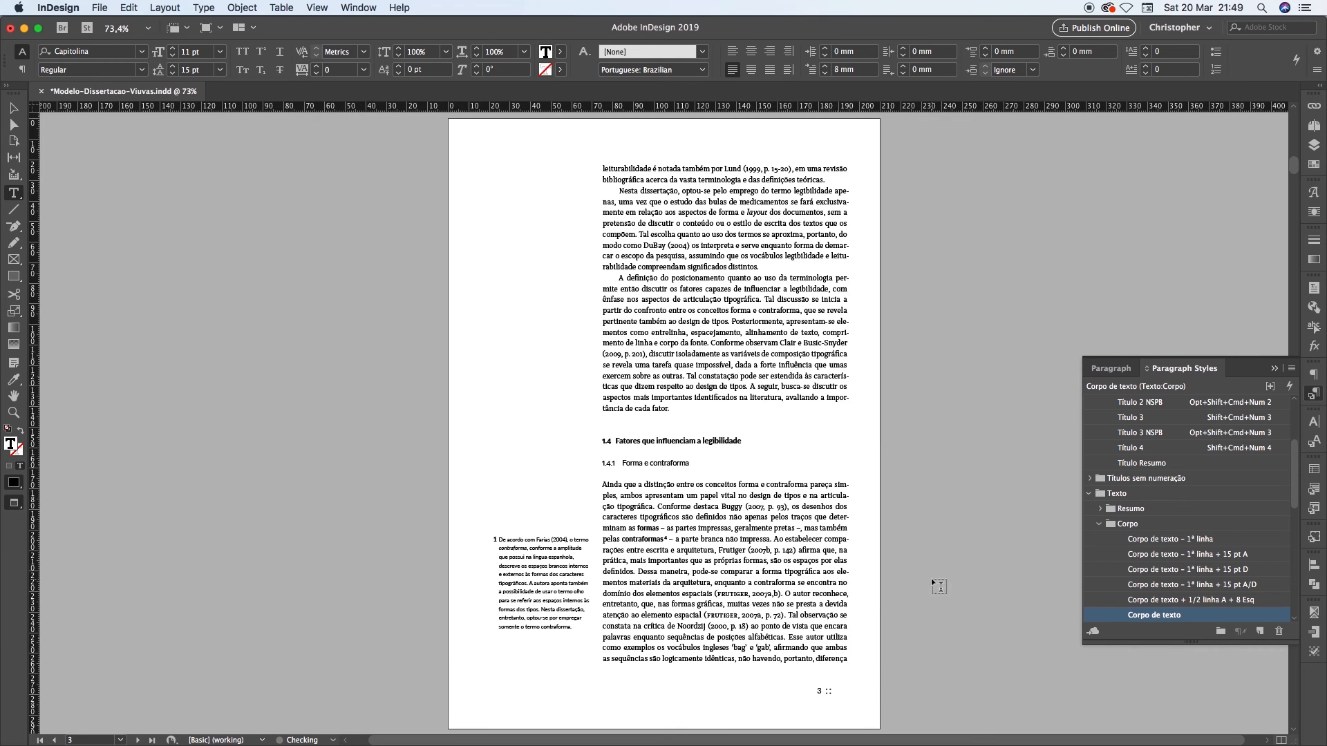
Examine how the paragraph running from the bottom of page 2 ends at the top of page 3
drag(696, 169, 807, 178)
click(807, 178)
key(shift+Page_Up)
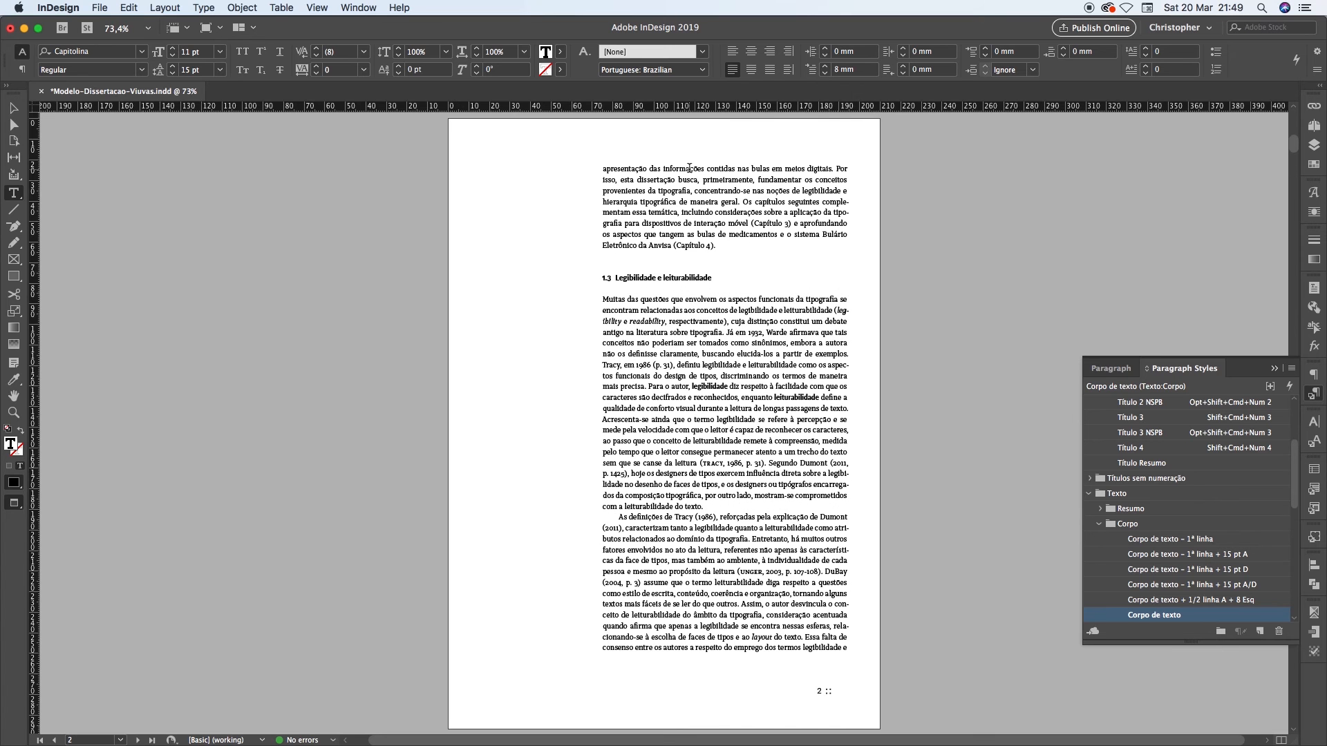
key(shift+Page_Down)
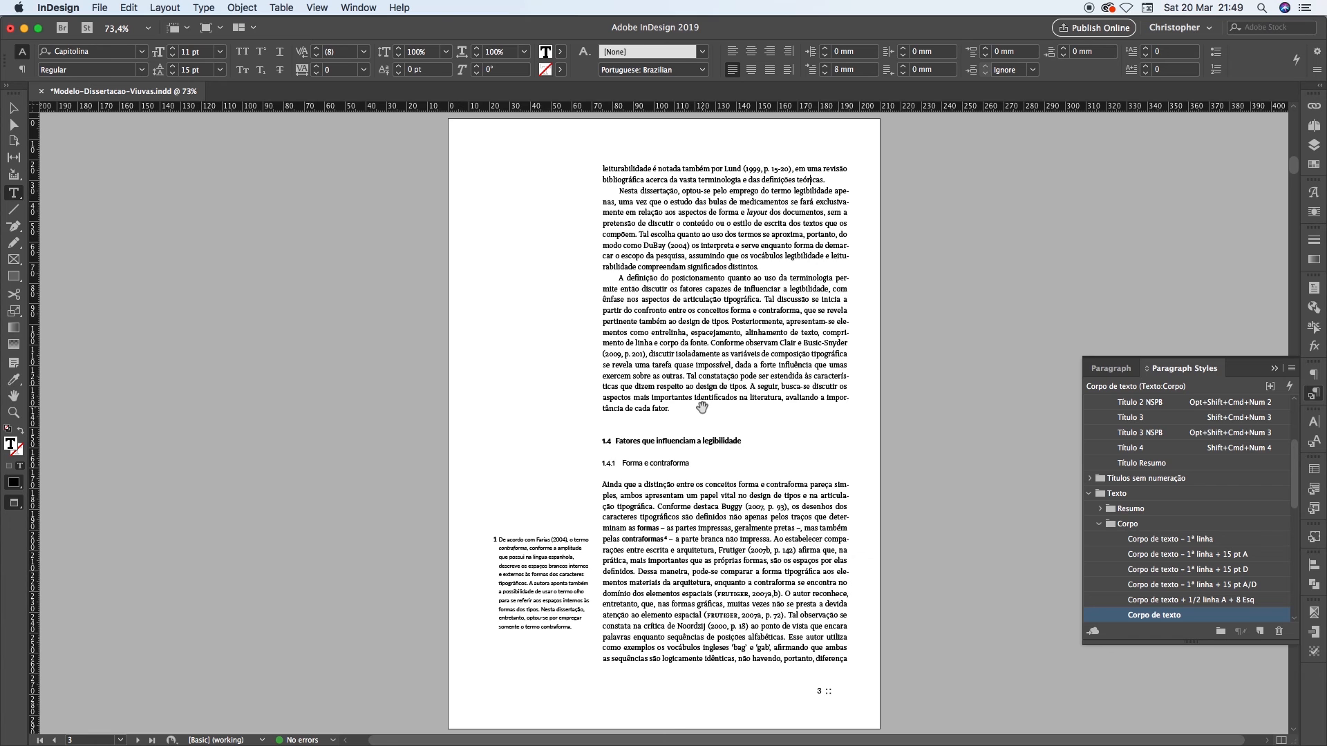
Go to page 6 and examine the short last line "ou culturais." of the first paragraph
key(shift+Page_Down)
key(shift+Page_Down)
key(shift+Page_Down)
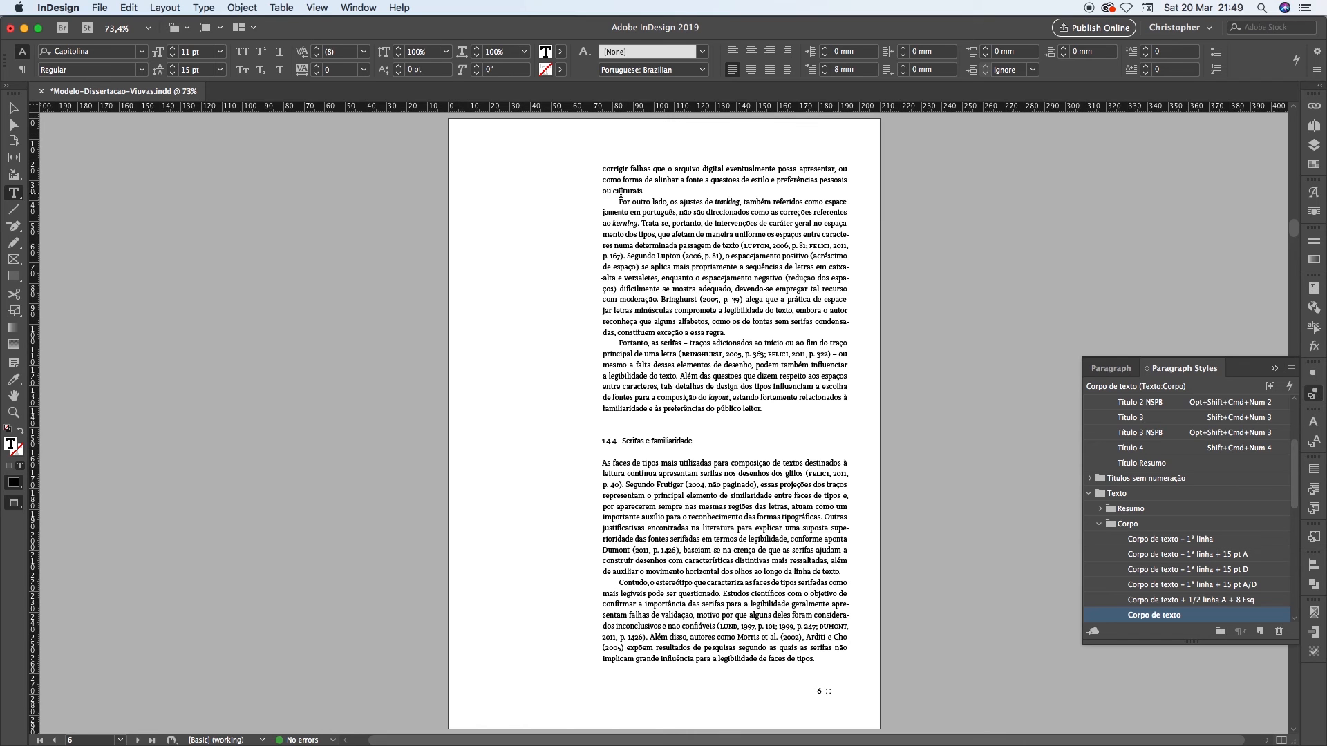
click(657, 192)
double_click(612, 190)
click(613, 190)
triple_click(643, 190)
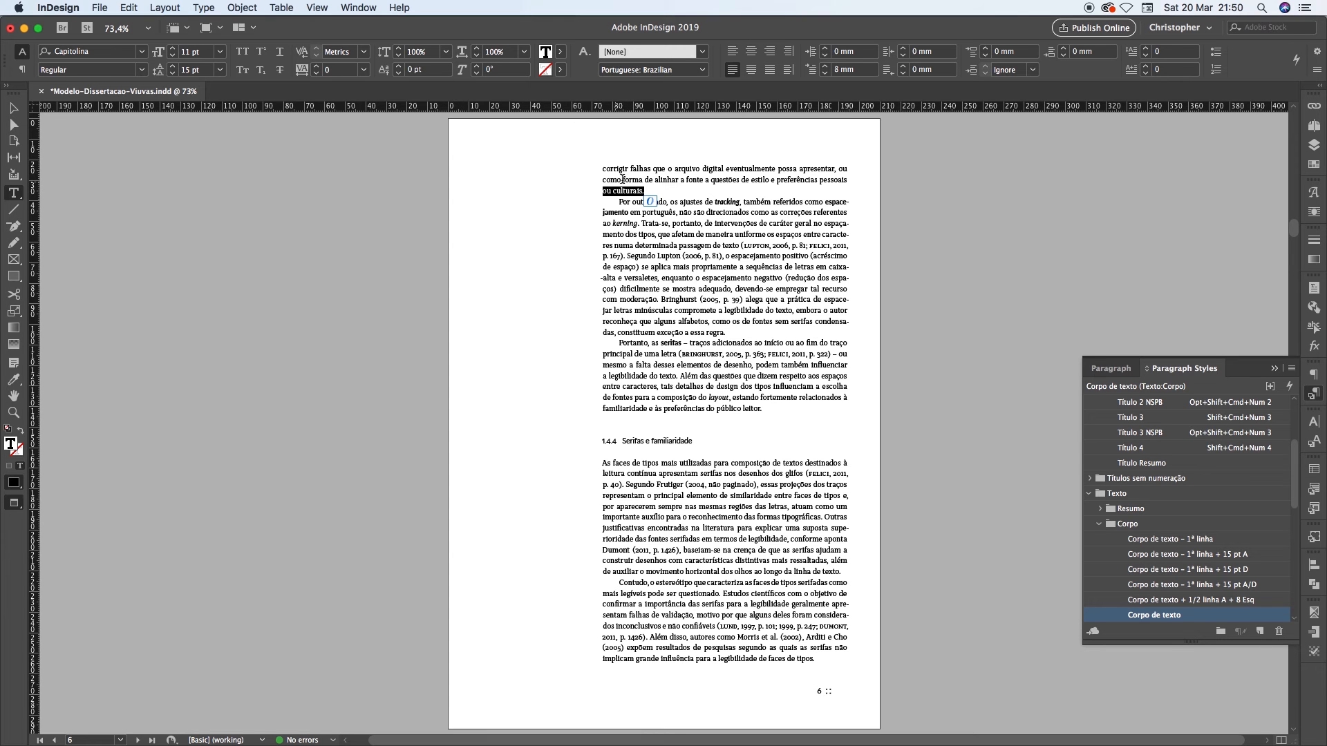
click(625, 187)
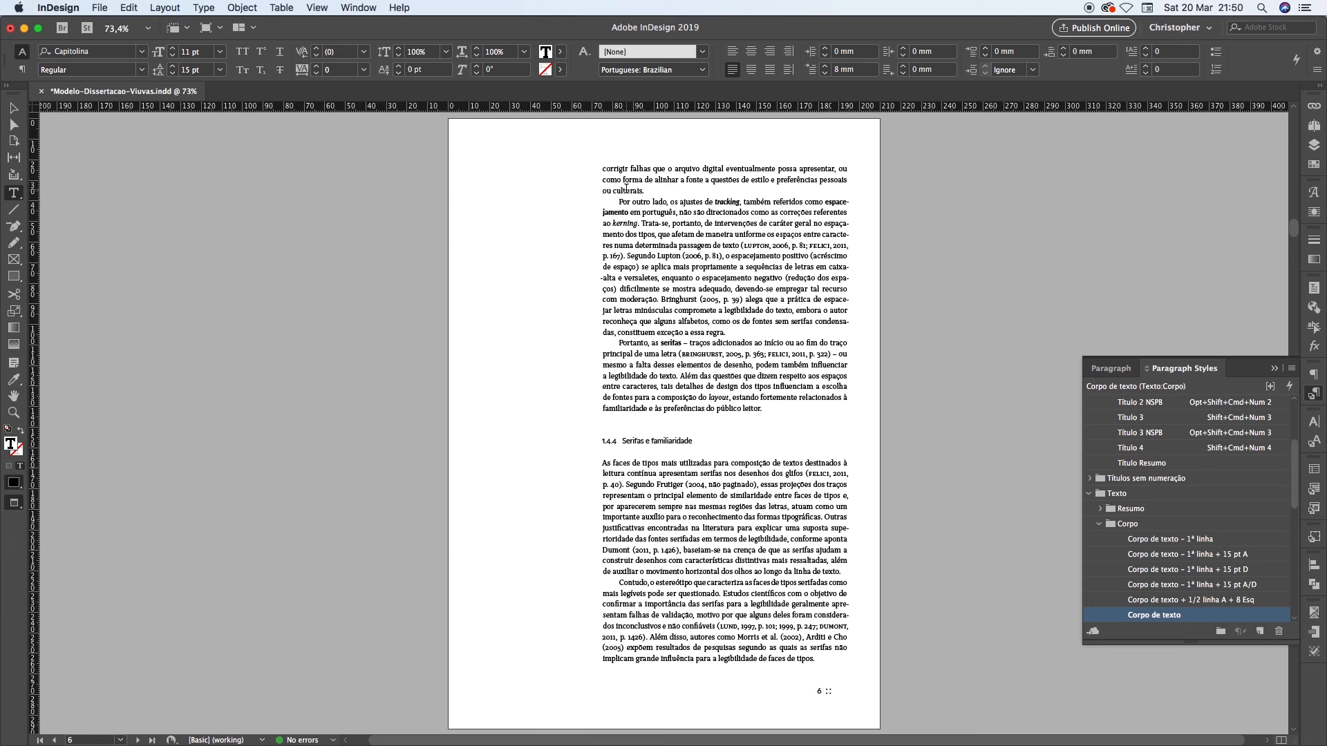
Create a new character style and place it directly below the "No Break" style in the list
click(1315, 441)
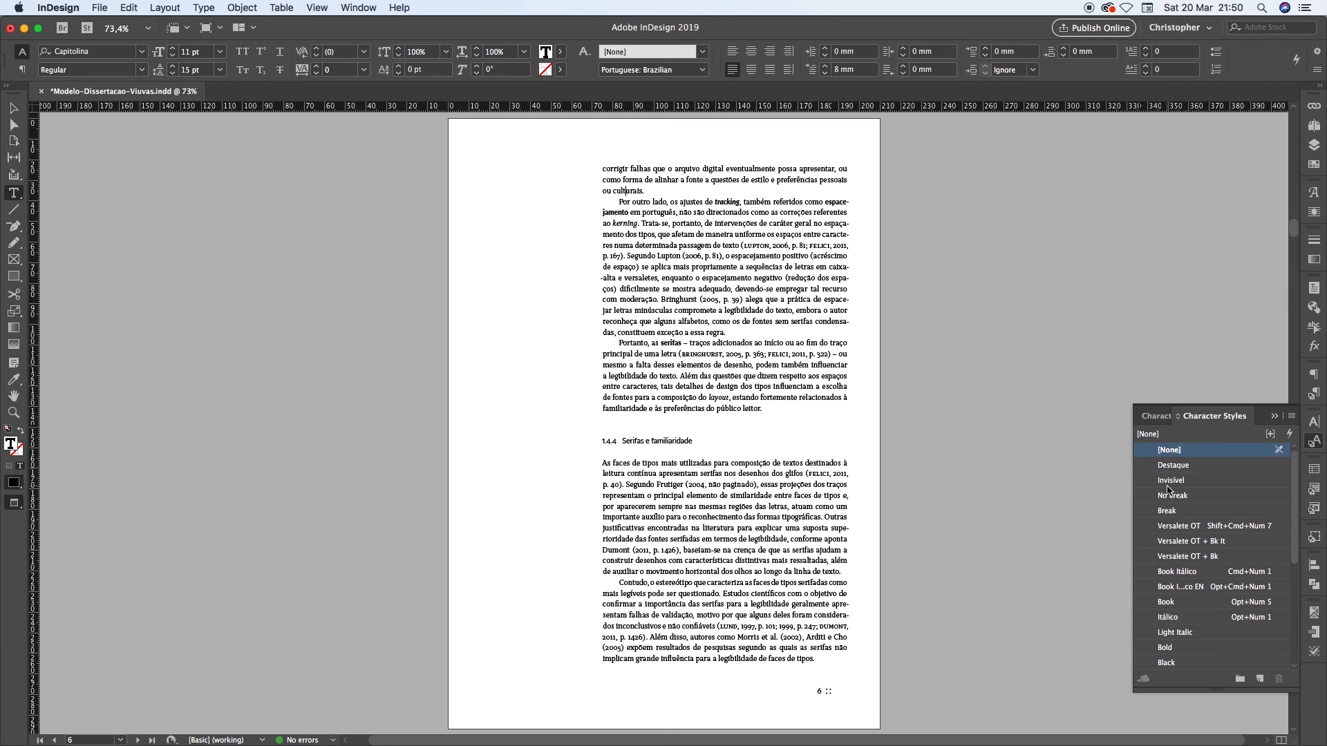
click(612, 191)
click(642, 190)
scroll(1213, 559, down, 10)
drag(1196, 662, 1201, 505)
scroll(1212, 483, up, 10)
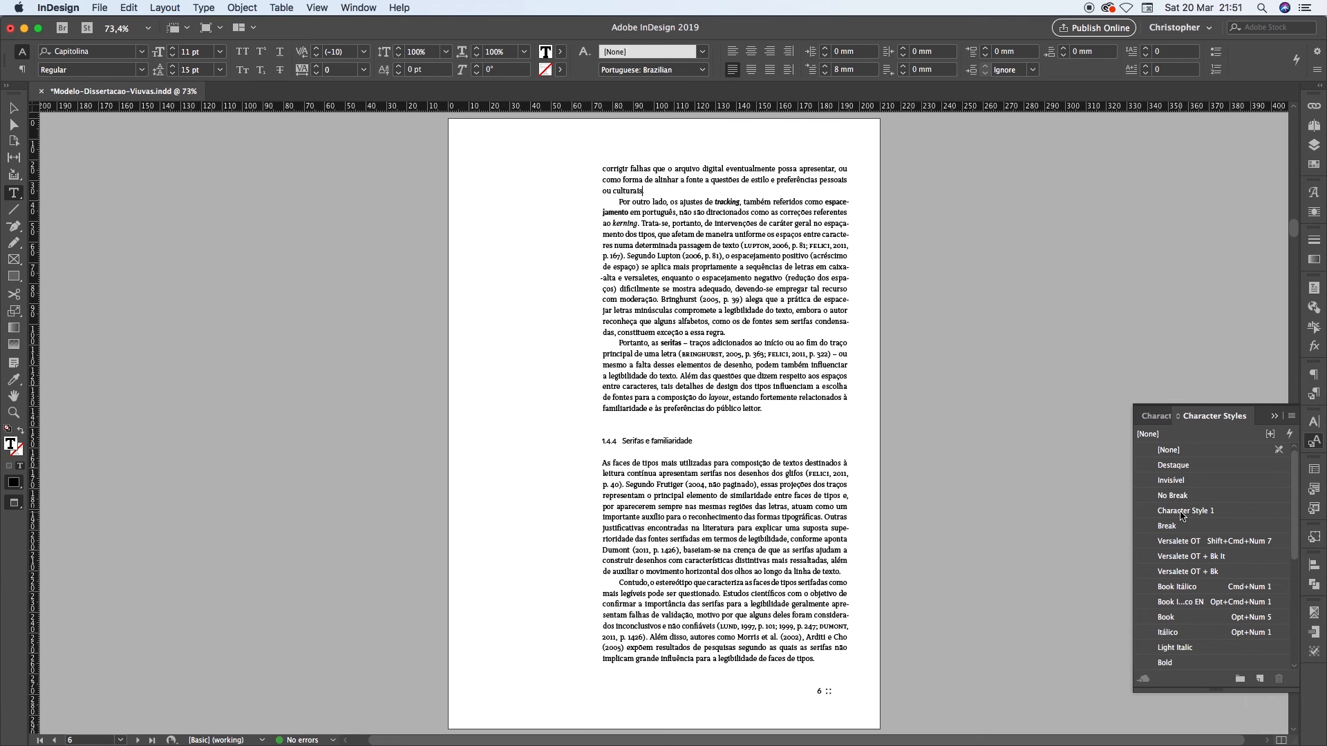
Rename the new character style "No-Break" and turn on its No Break character format
right_click(1180, 515)
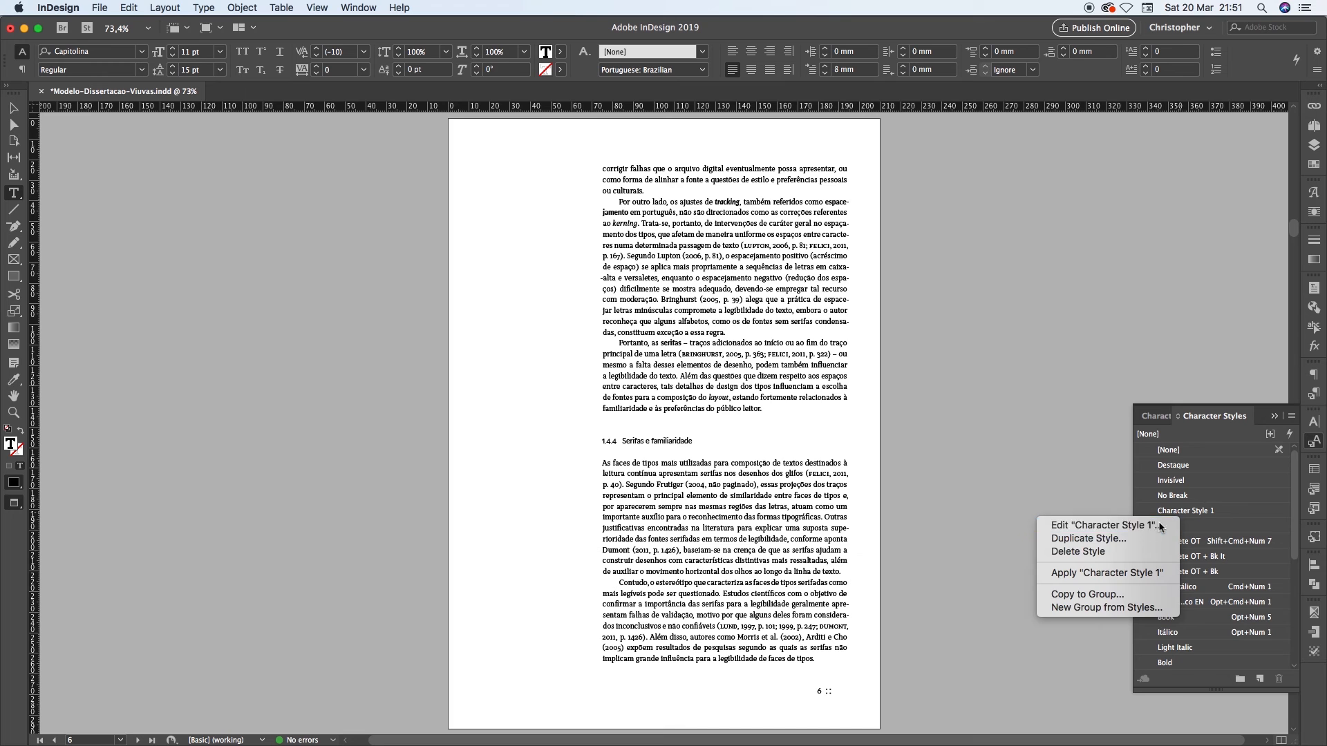
click(1158, 525)
text(No-Break)
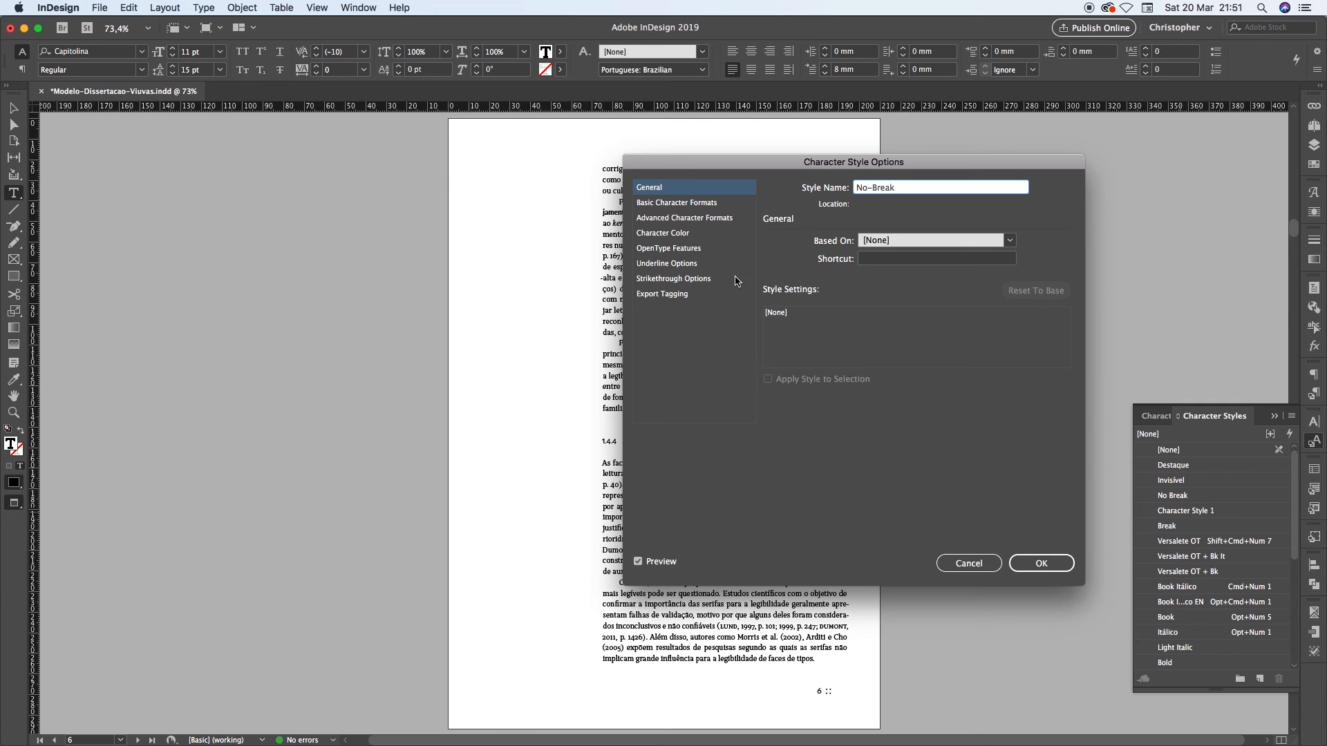
click(676, 202)
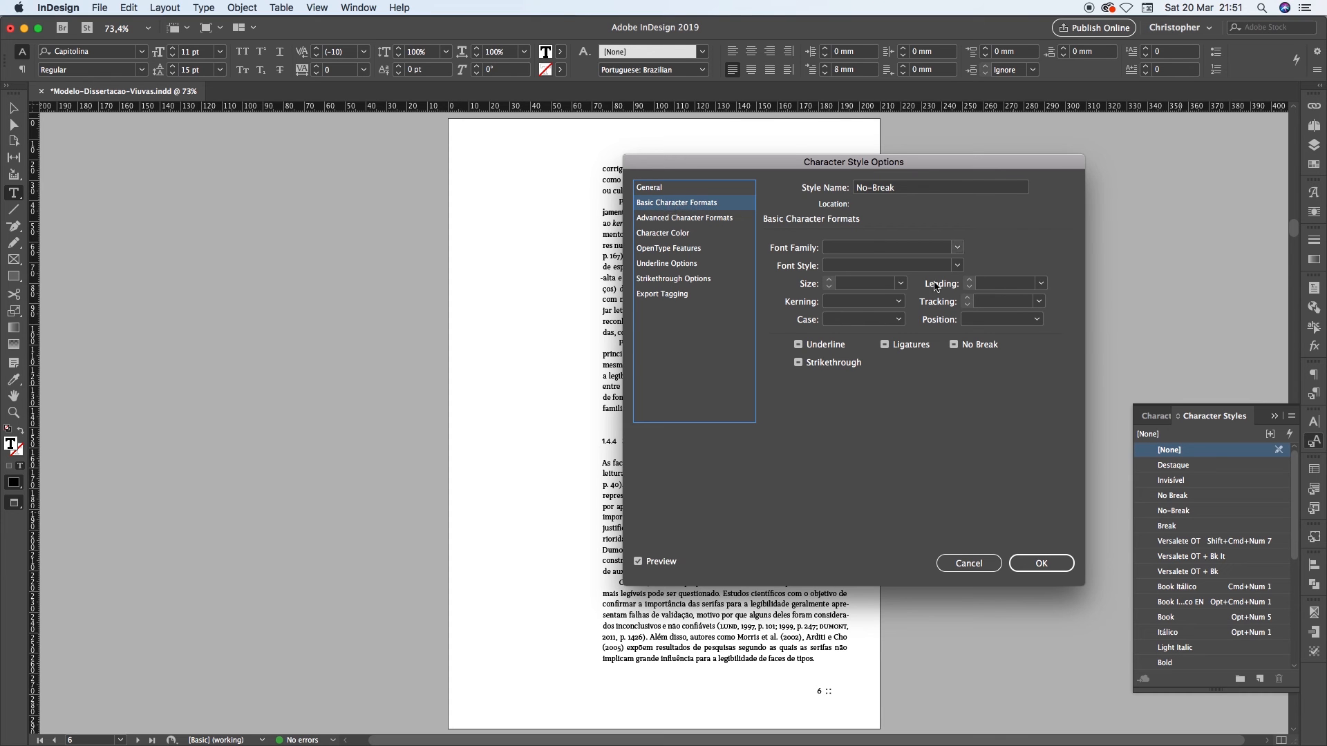
click(954, 344)
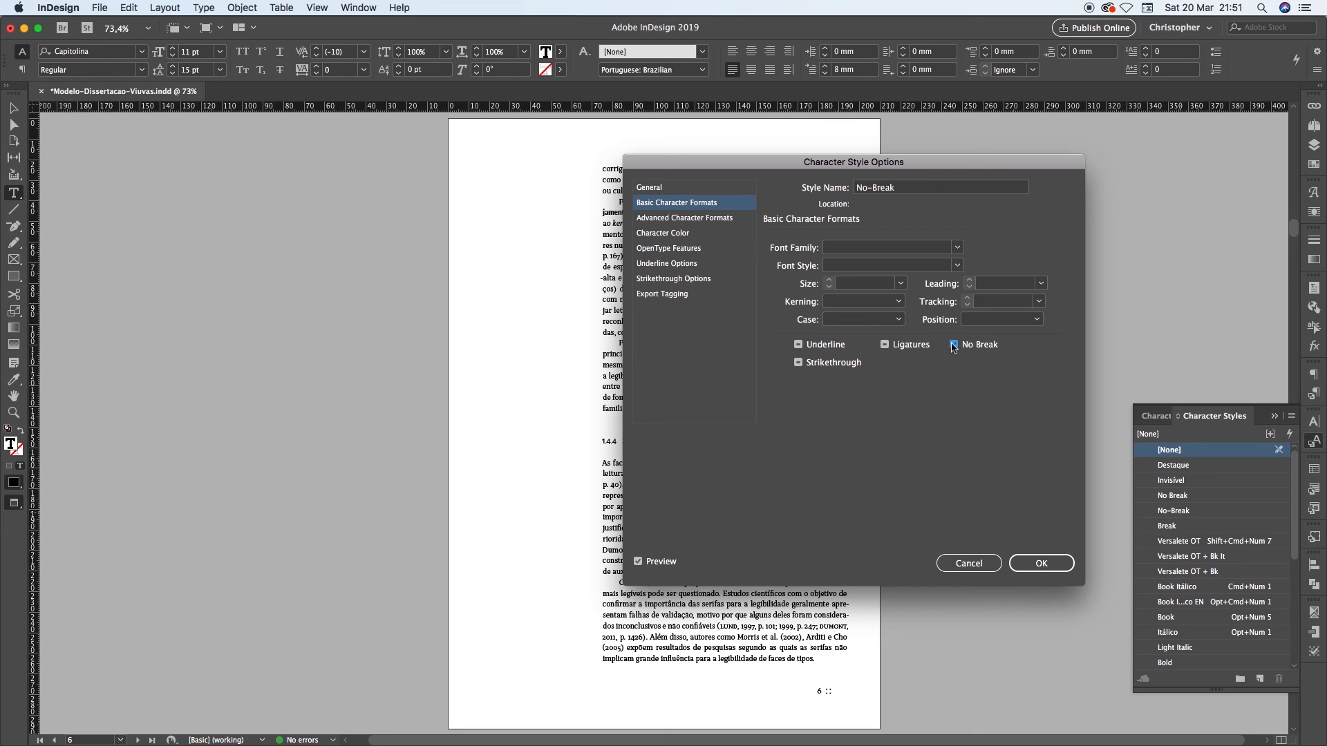
click(1017, 565)
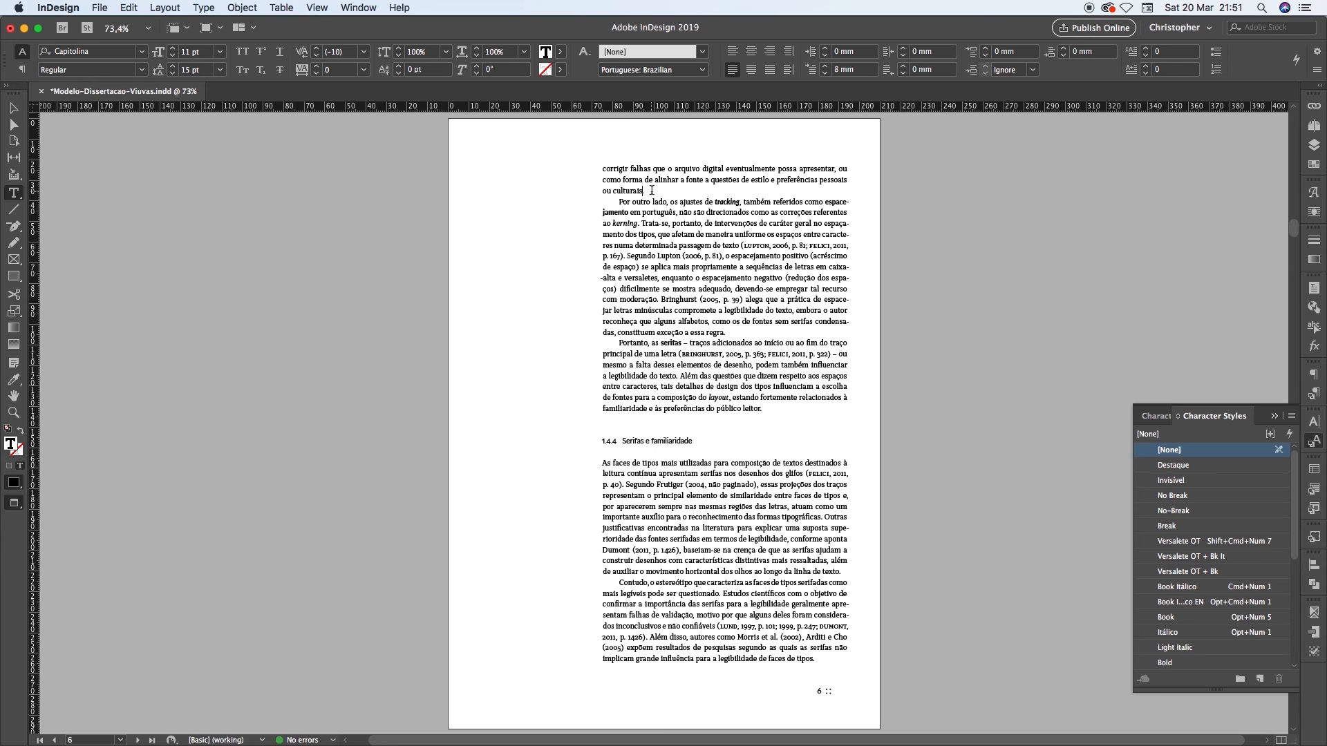
Apply the "No-Break" character style to "pessoais ou culturais." at the end of page 6's first paragraph
drag(652, 190, 603, 192)
key(alt+shift+Left)
click(1170, 511)
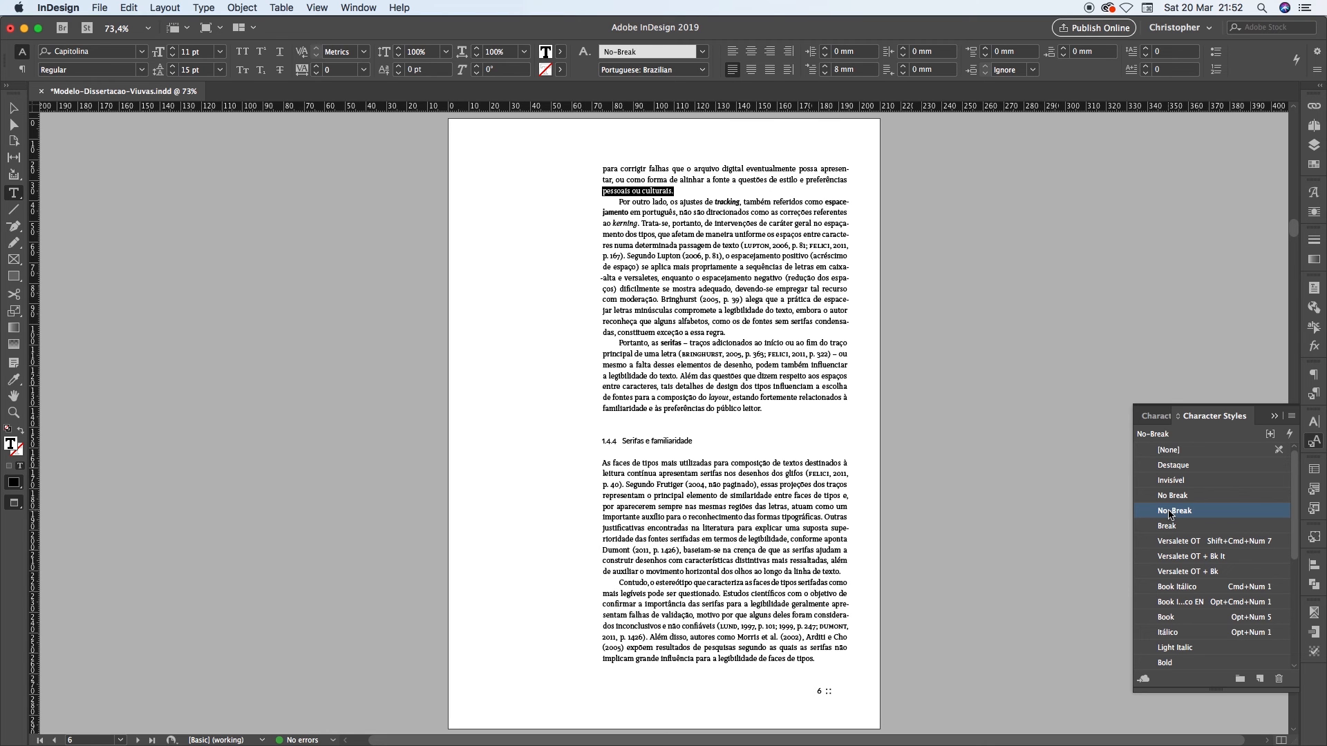
click(683, 309)
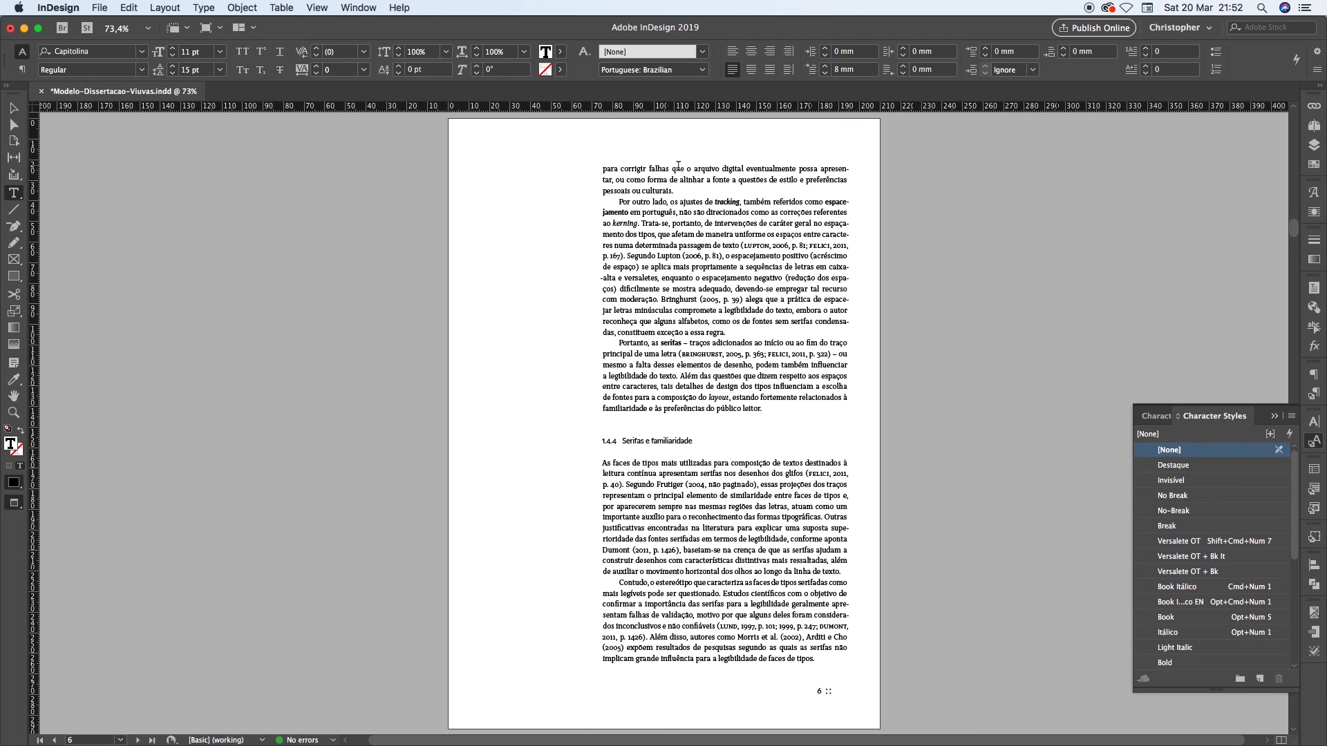
drag(676, 189, 595, 188)
click(683, 191)
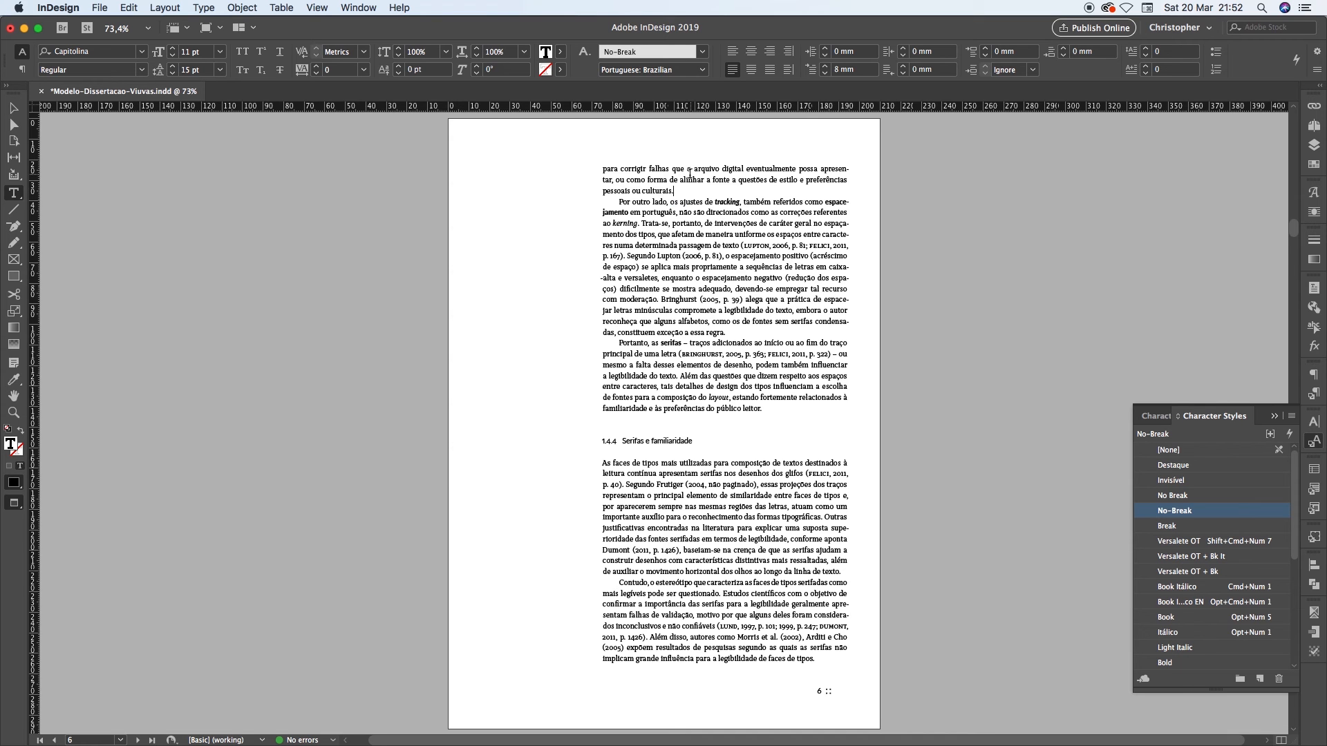
Try the "No-Break" style on "preferências pessoais ou culturais.", inspect the word spacing up close, and undo the style change
drag(674, 192, 806, 180)
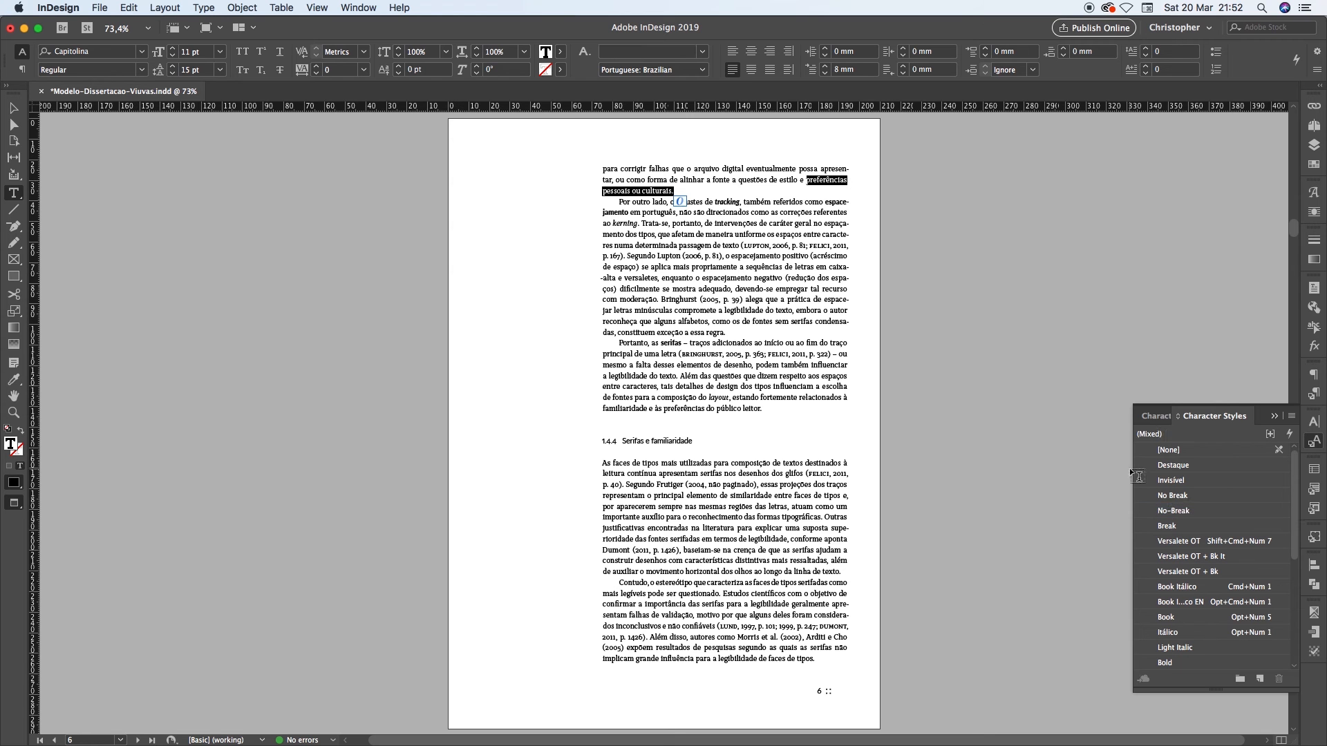
click(1184, 511)
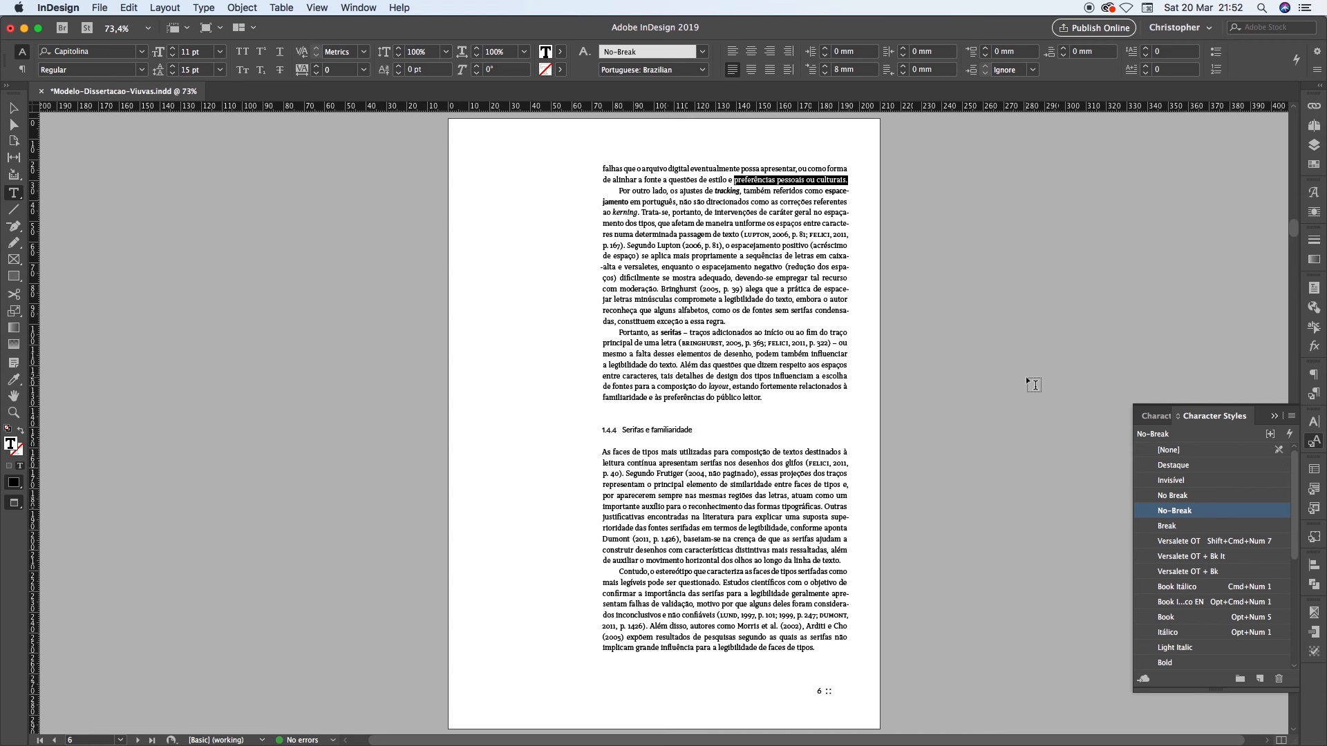
click(702, 175)
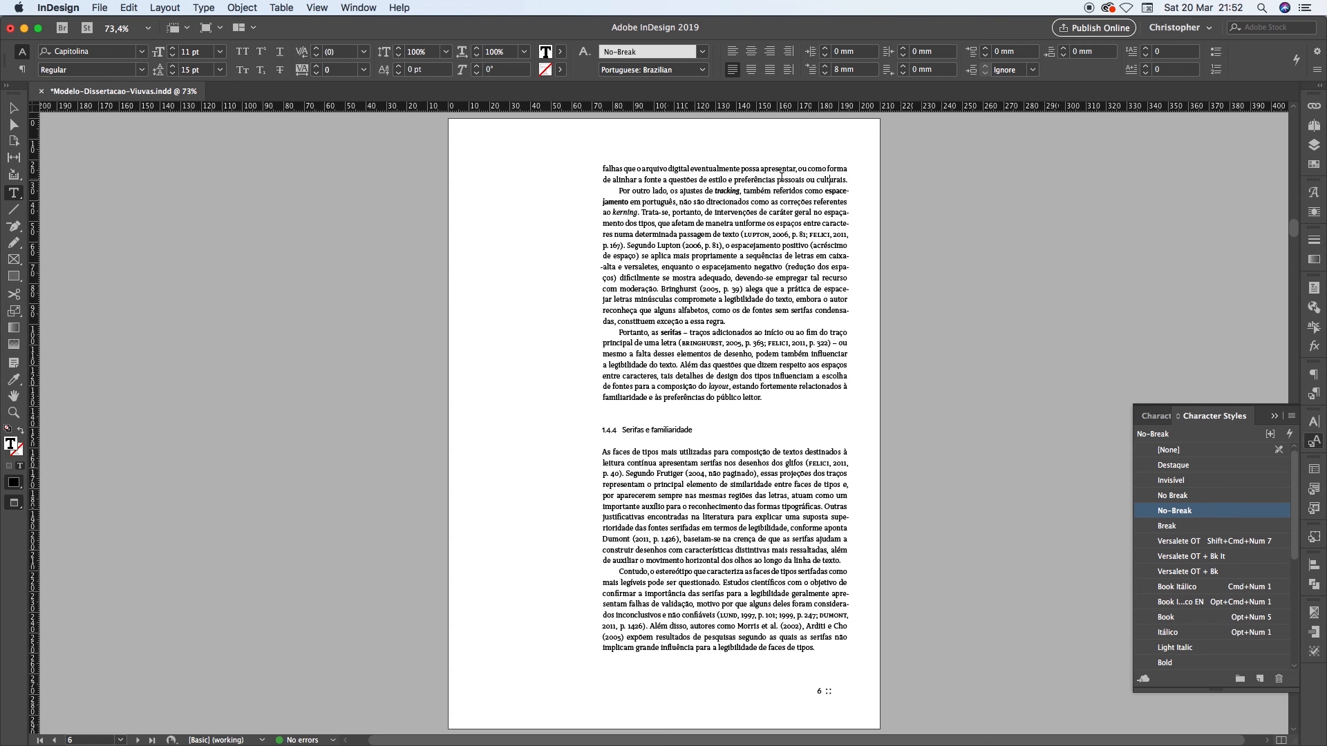
scroll(810, 162, up, 3)
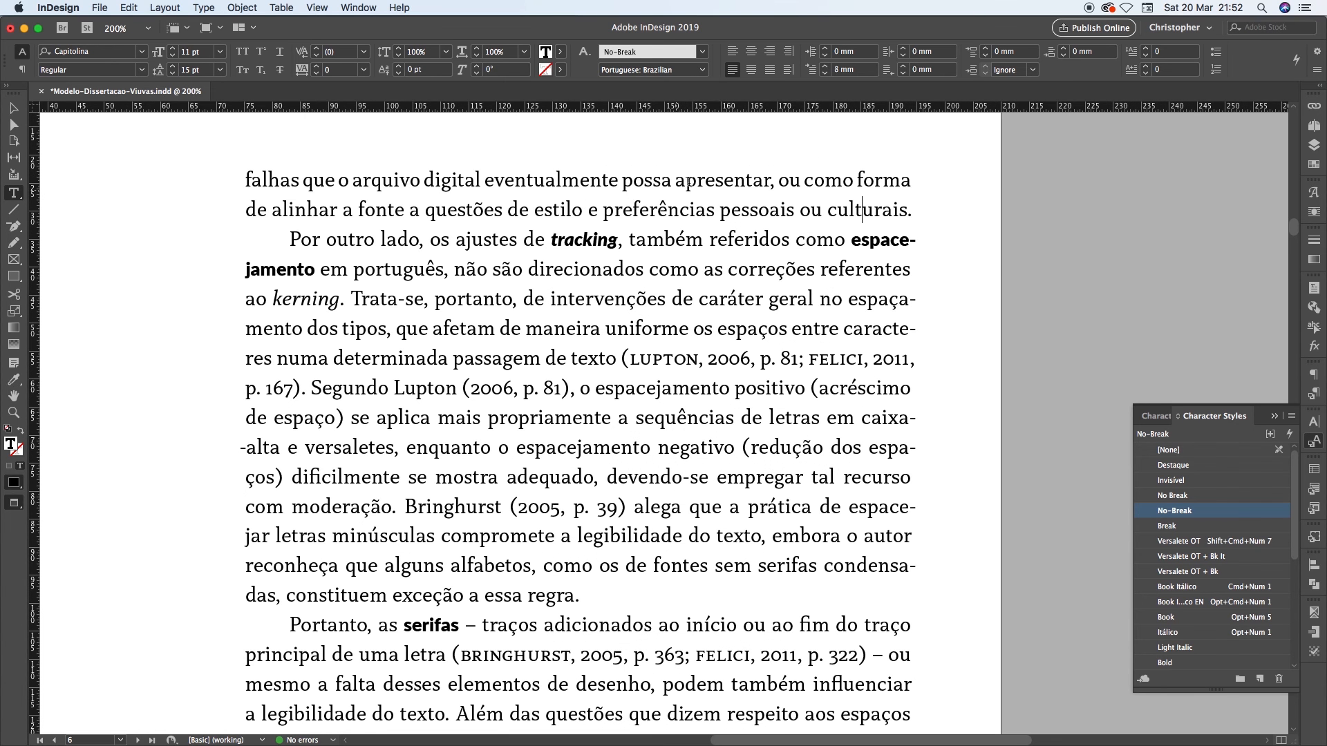
scroll(723, 175, up, 1)
drag(490, 184, 803, 185)
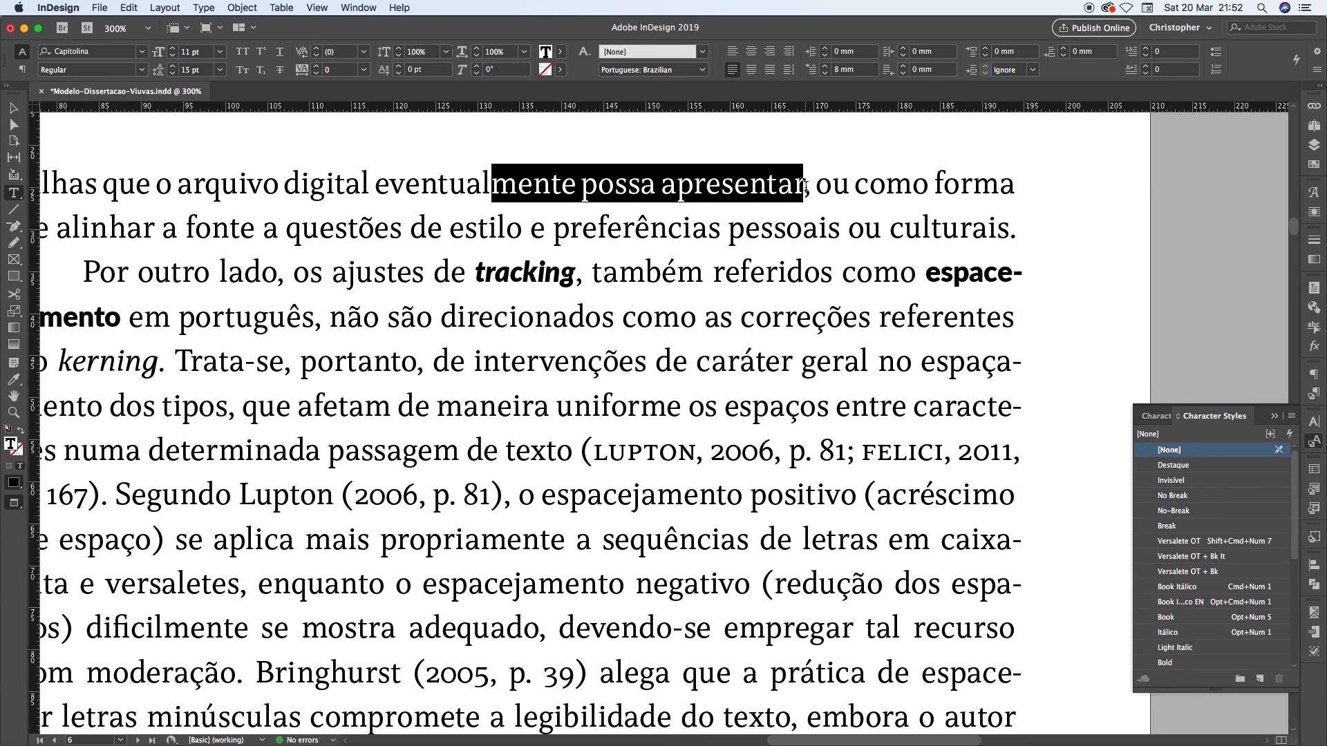
key(super+minus)
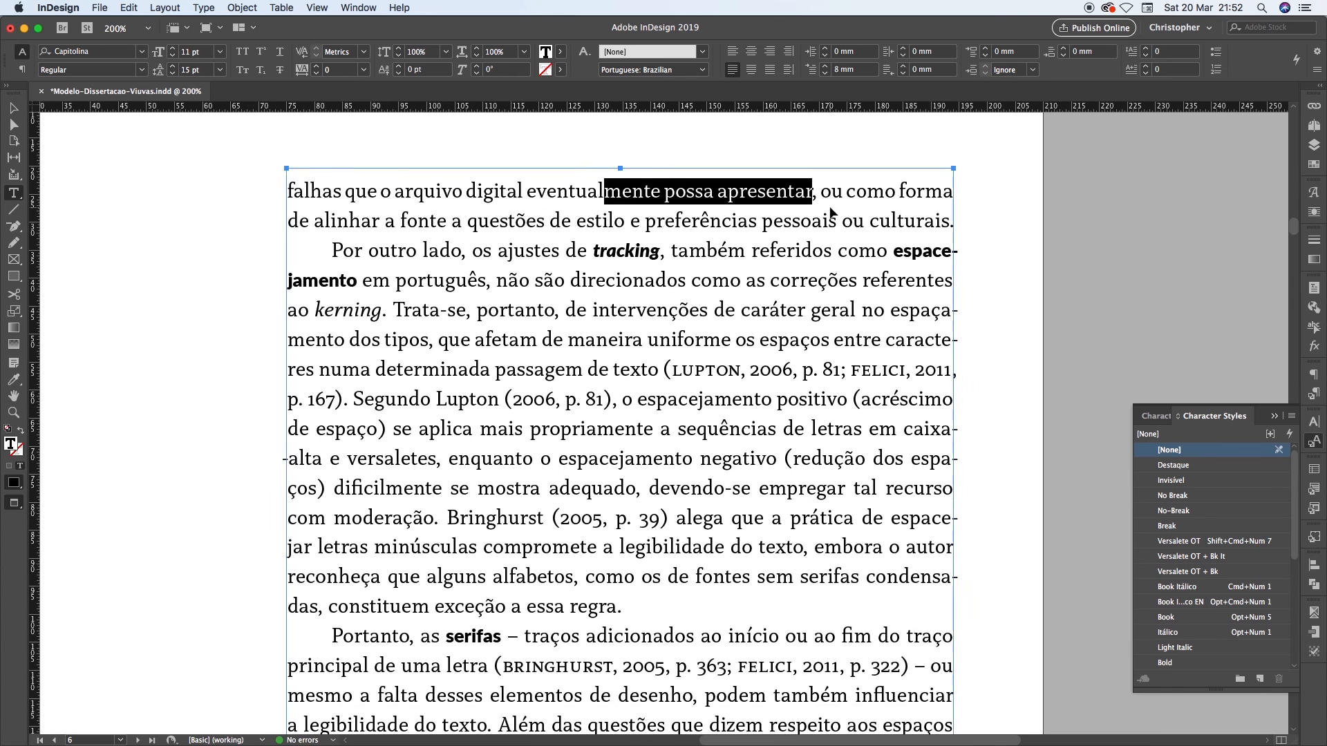
key(super+z)
Try the "No-Break" style on the ending from "cias" through "pessoais ou culturais.", and undo it
click(910, 222)
drag(920, 223, 480, 252)
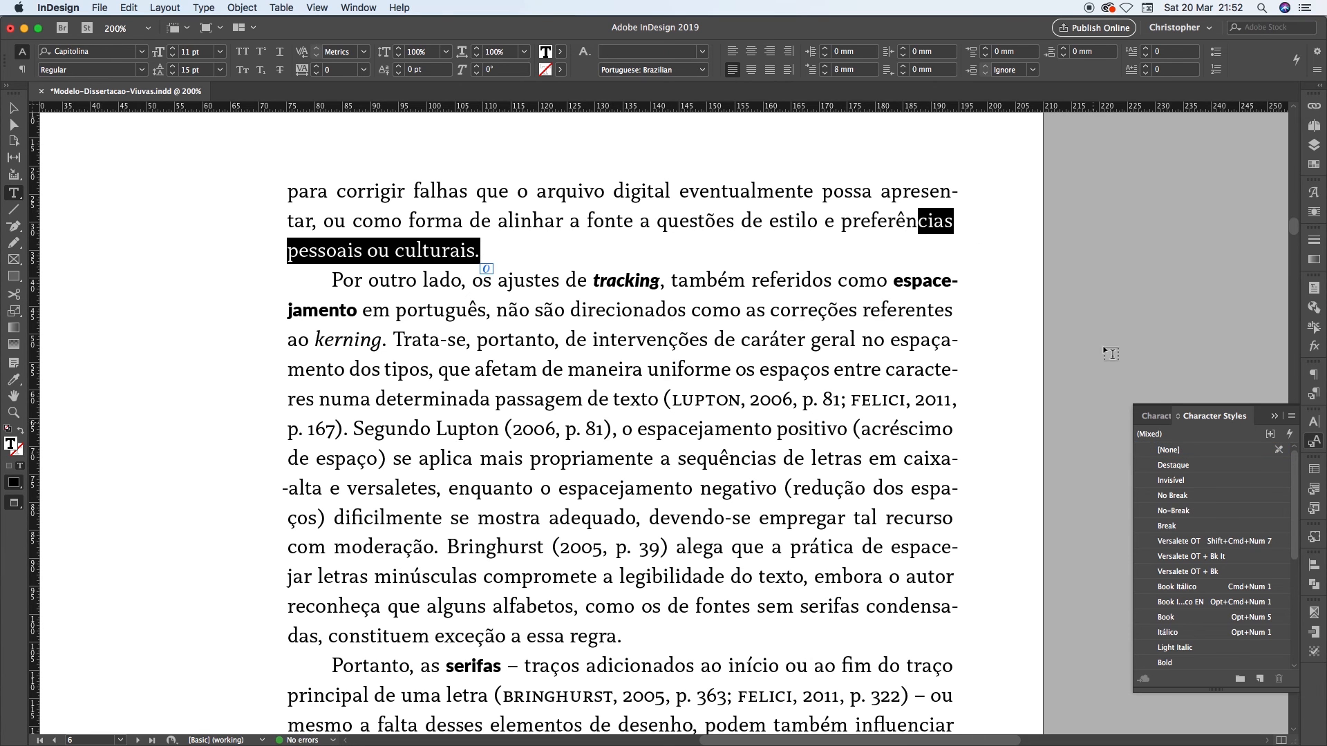
click(1179, 512)
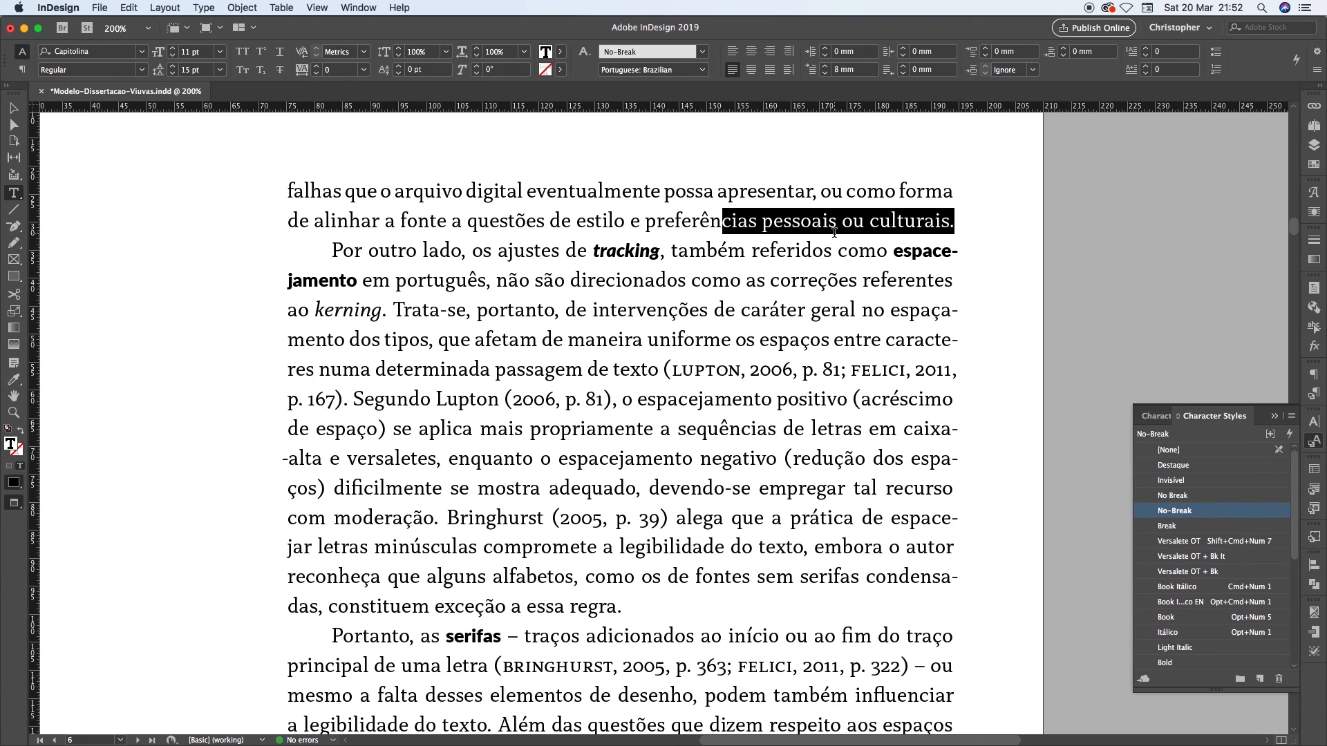
key(super+z)
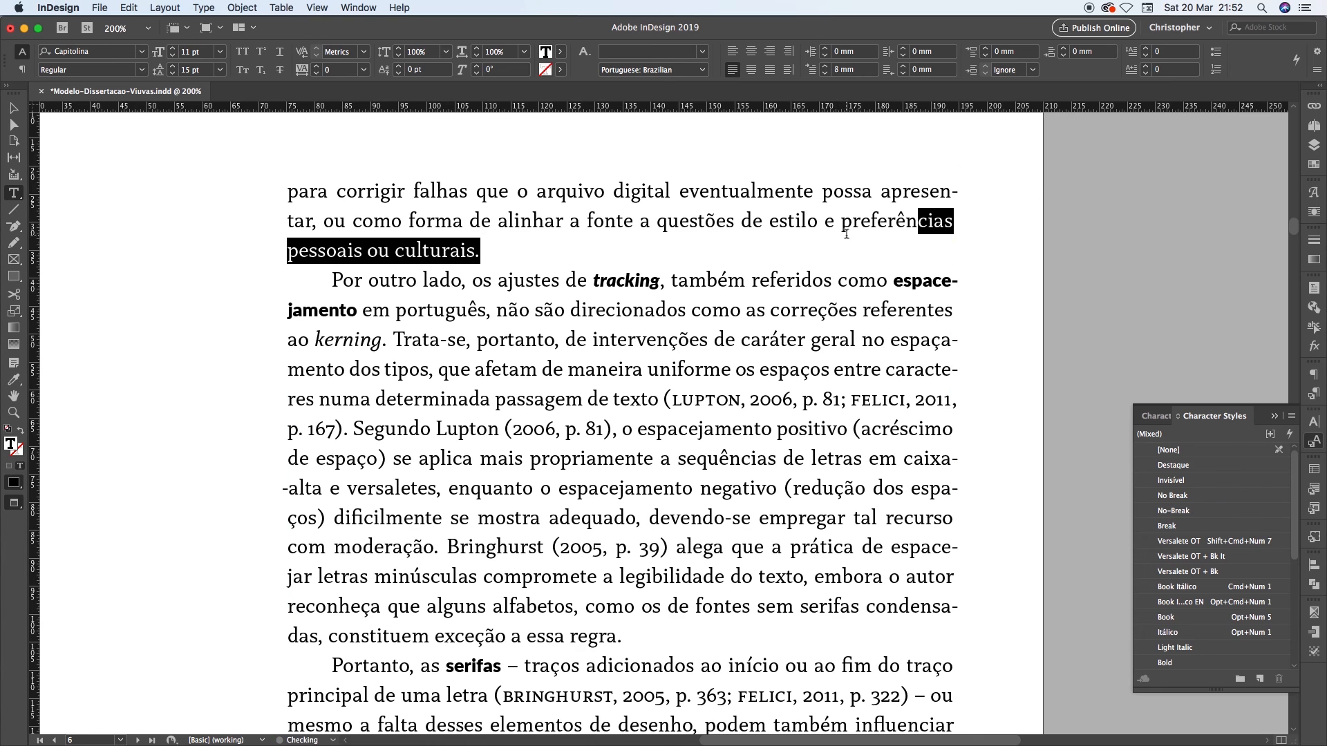
click(775, 221)
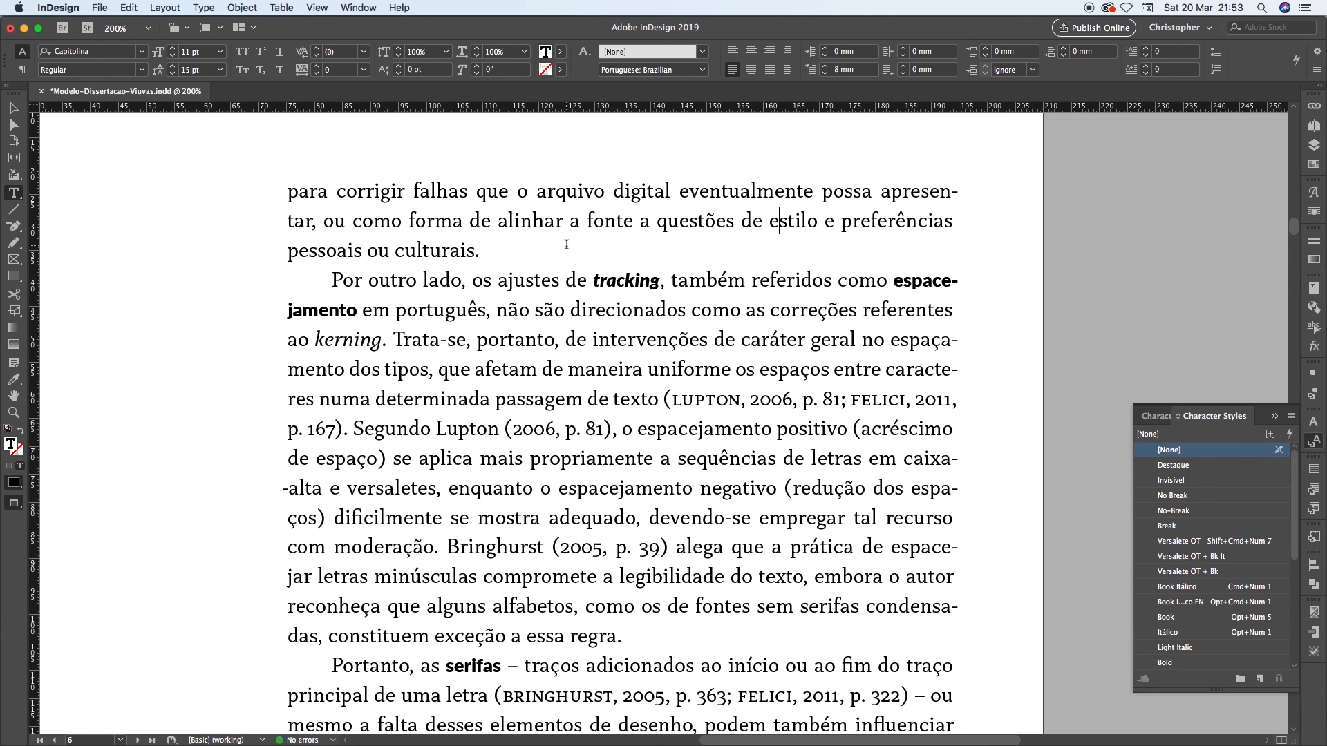
key(super+0)
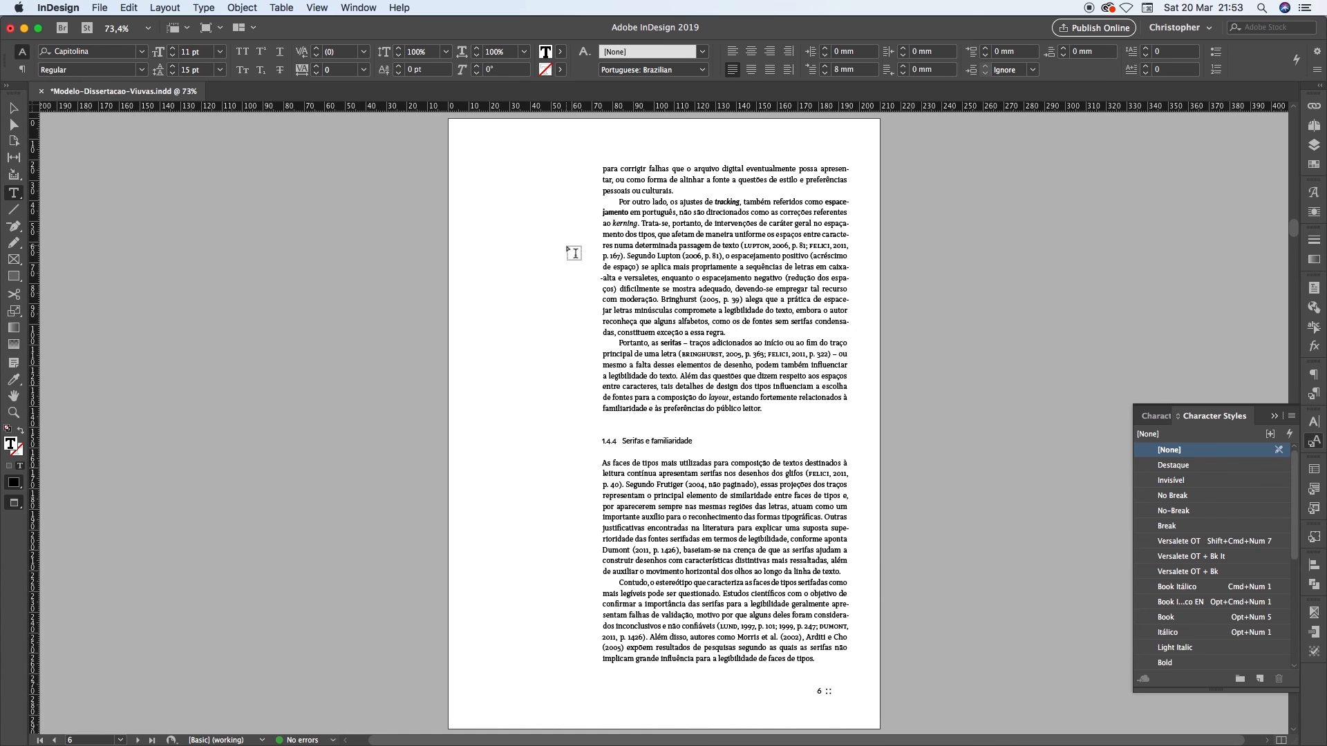
Apply the "No-Break" character style to "as não serifadas" at the end of page 7's first paragraph
key(shift+Page_Down)
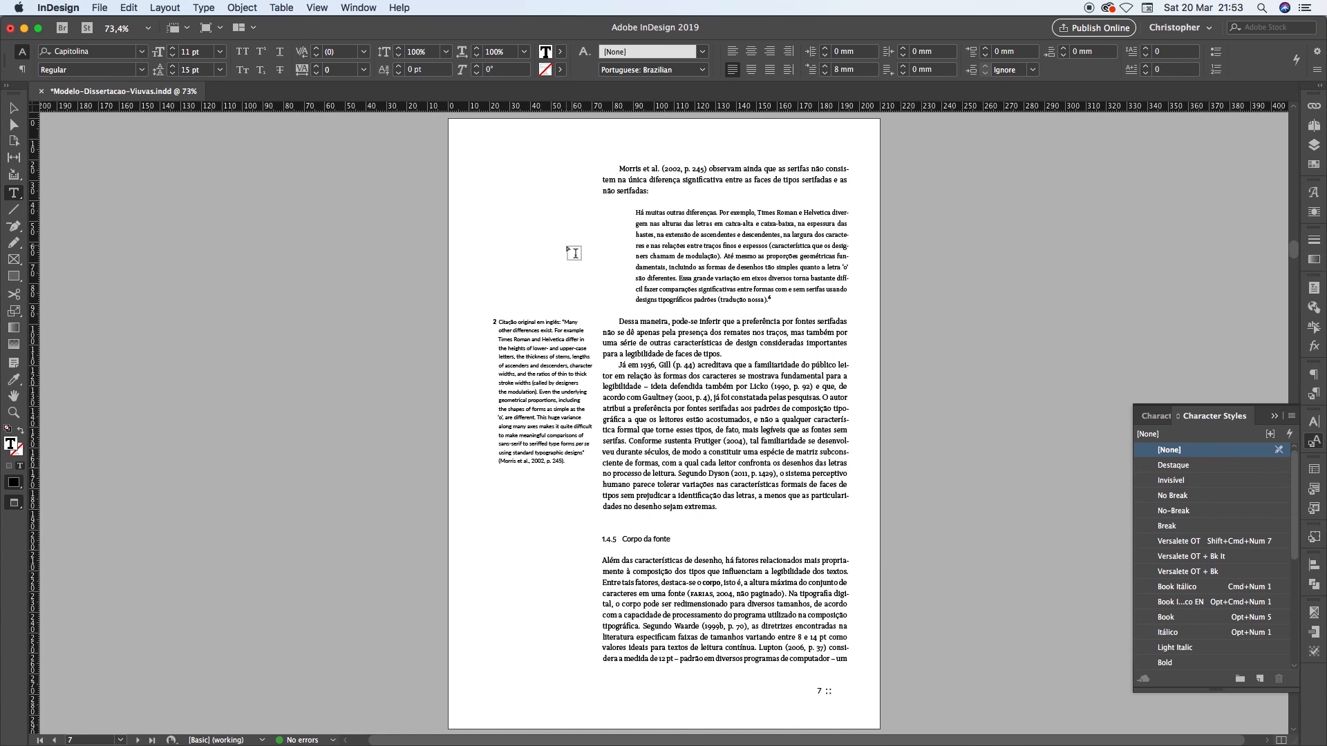
click(612, 165)
key(super+equal)
key(super+equal)
key(super+equal)
key(super+equal)
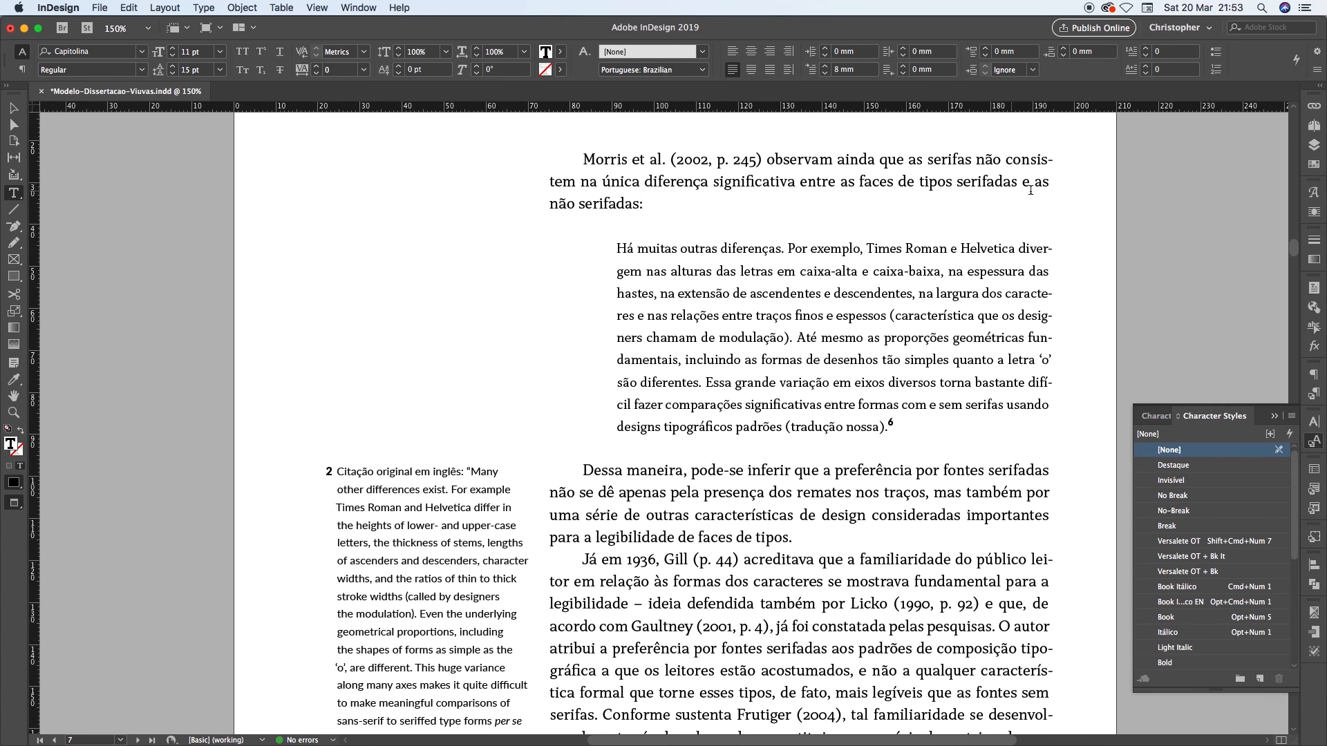
click(575, 205)
drag(551, 204, 650, 204)
click(552, 203)
drag(639, 203, 1035, 181)
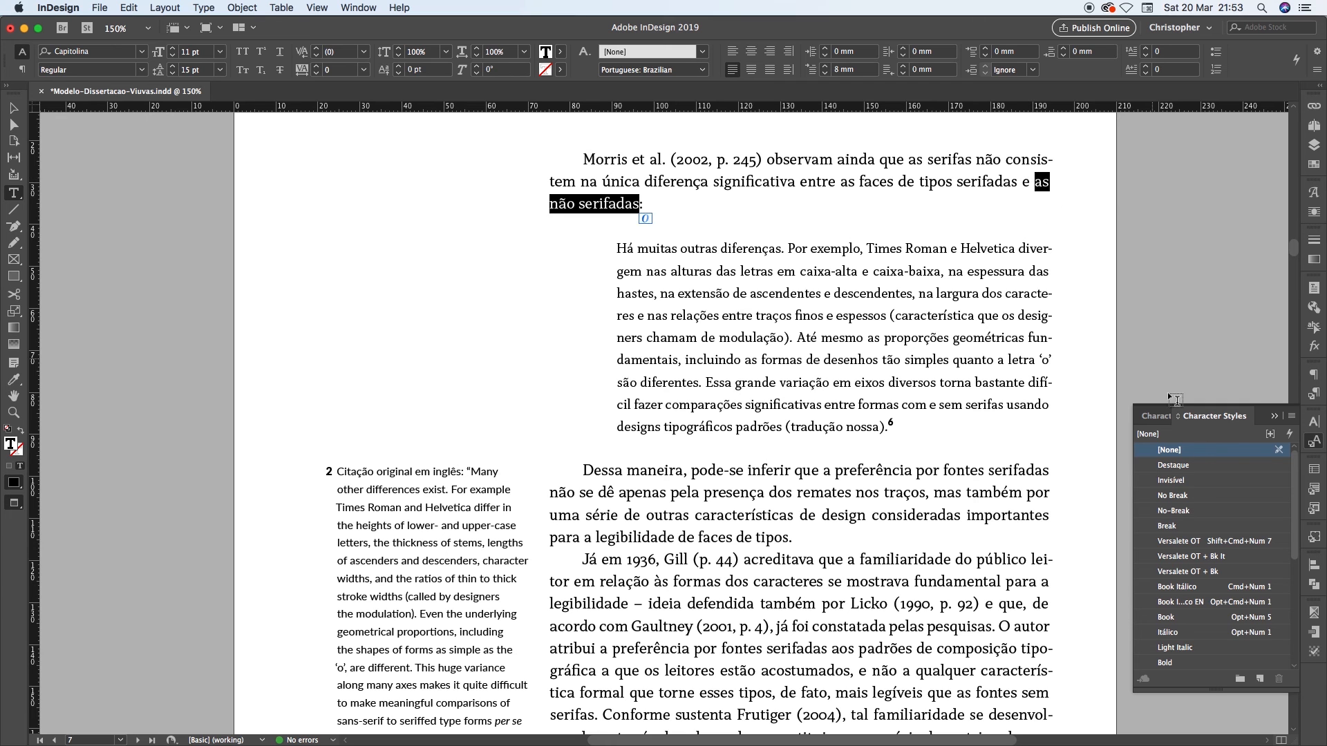
click(1185, 512)
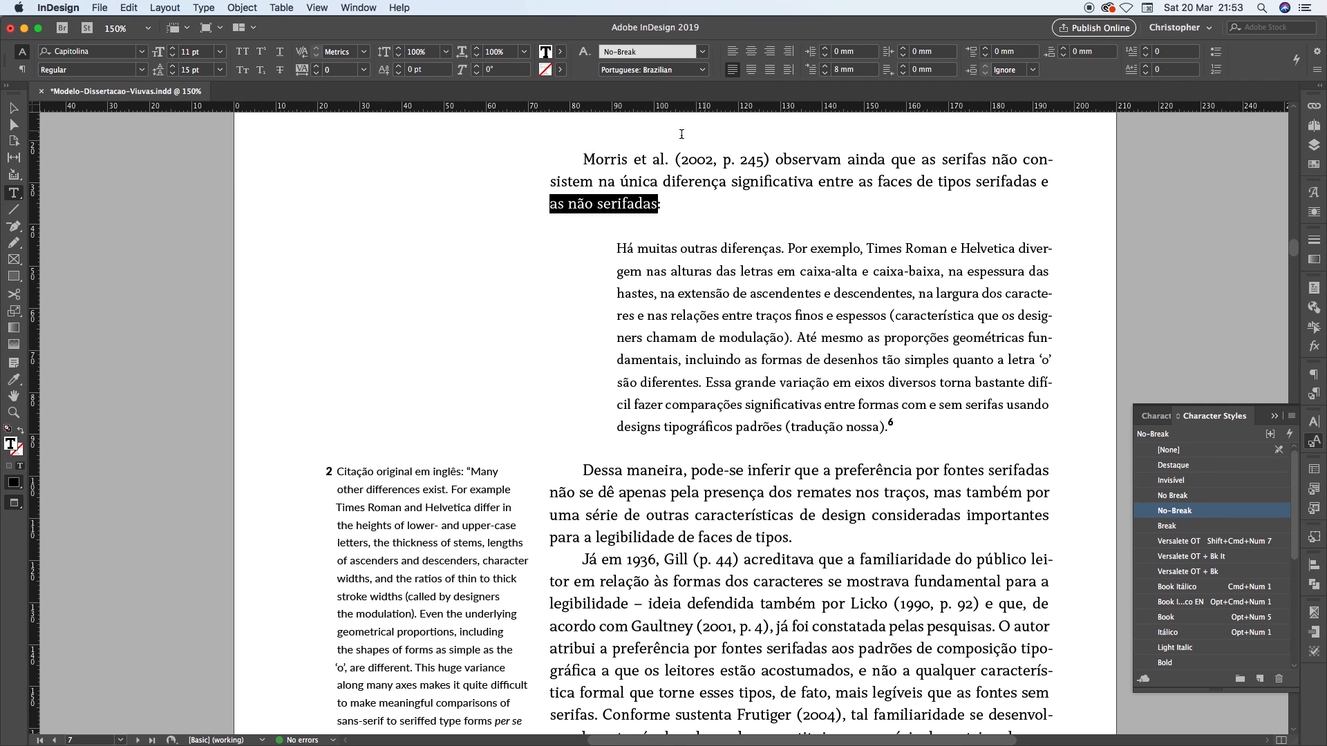
click(674, 195)
key(super+1)
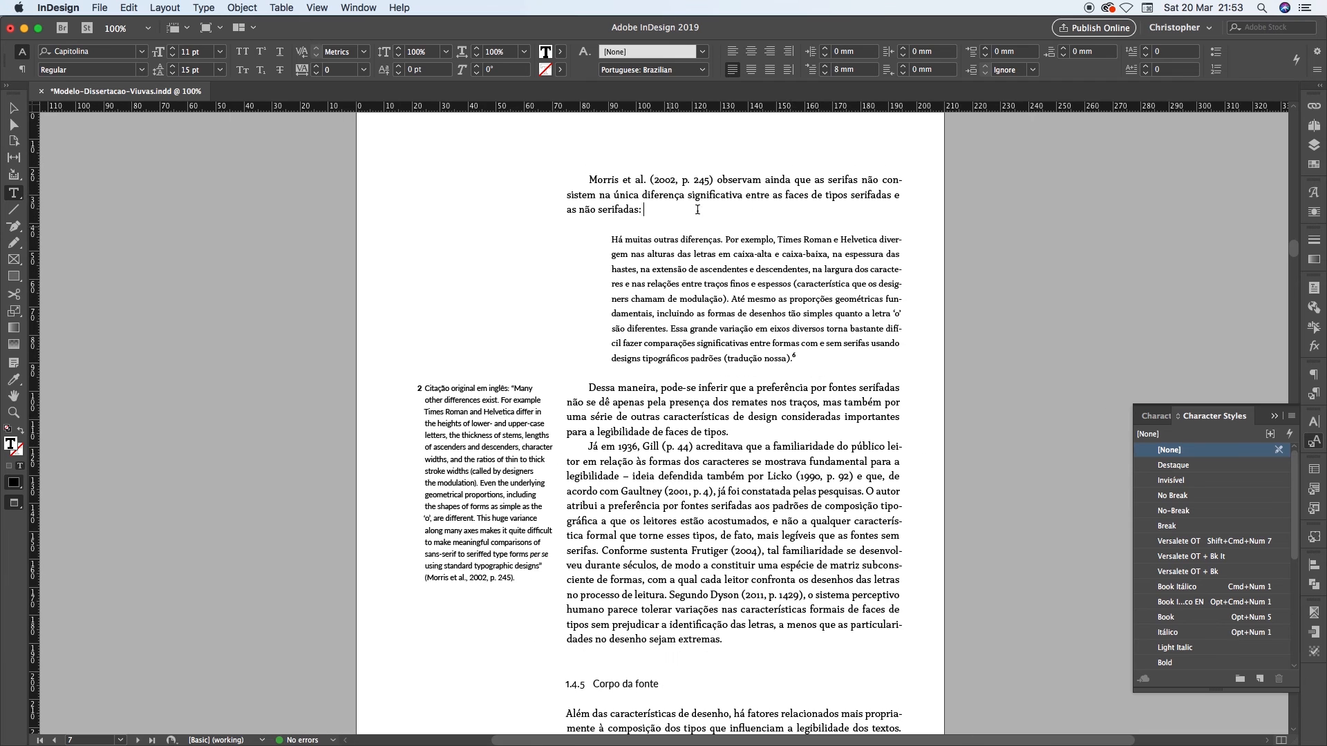
Undo and redo the style on "as não serifadas" to compare the paragraph's line breaks
key(super+z)
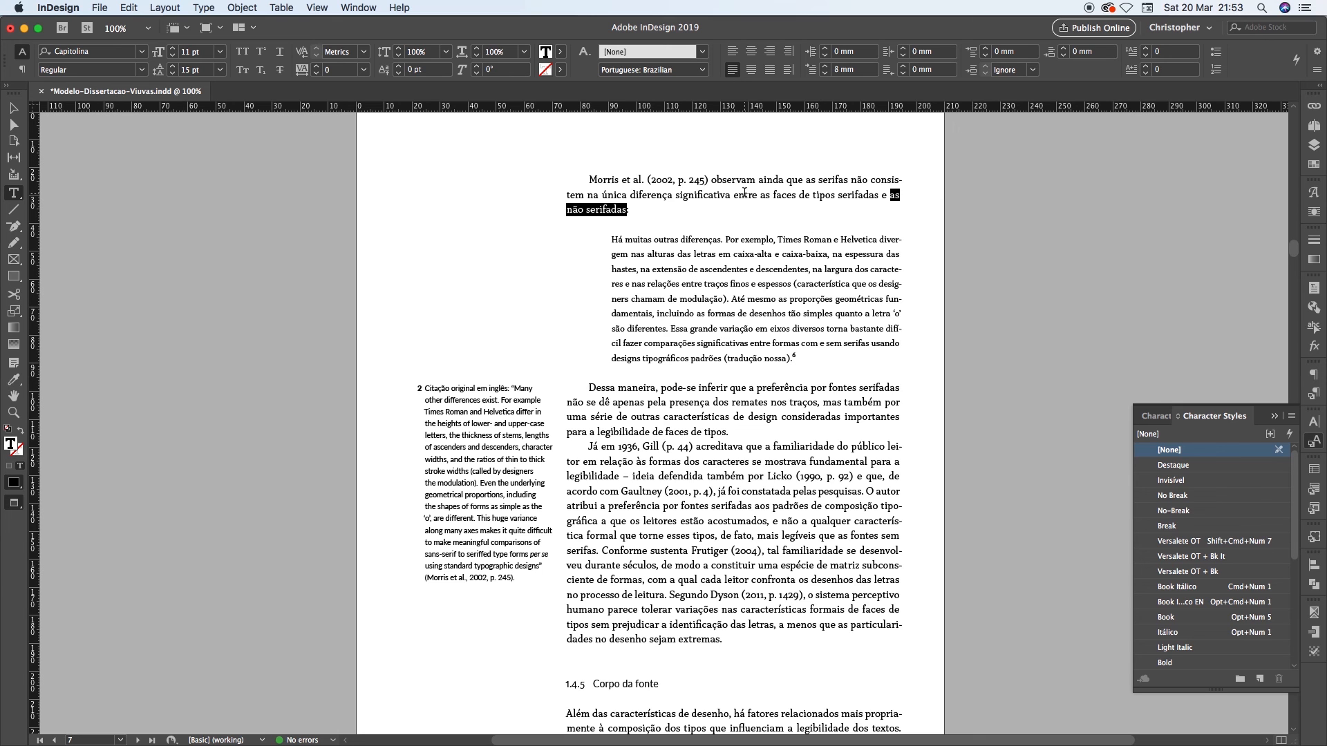
key(super+shift+z)
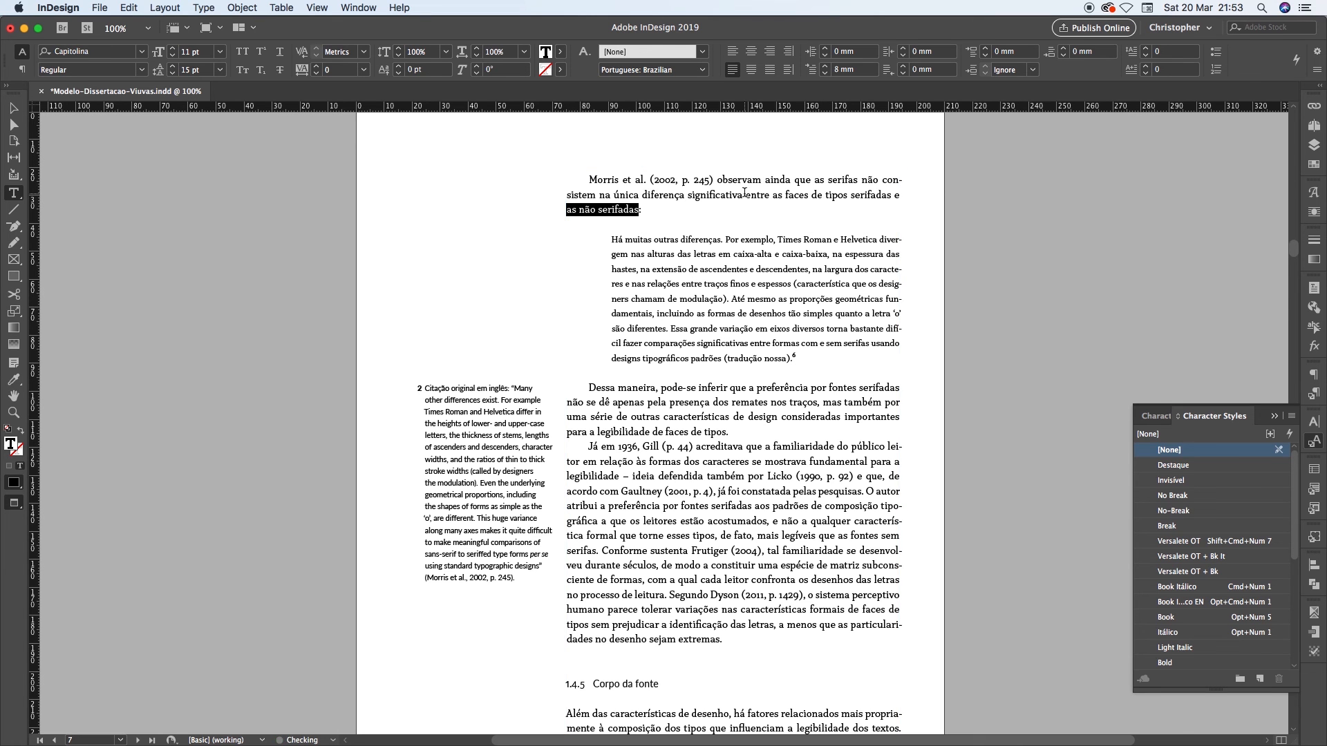
click(737, 269)
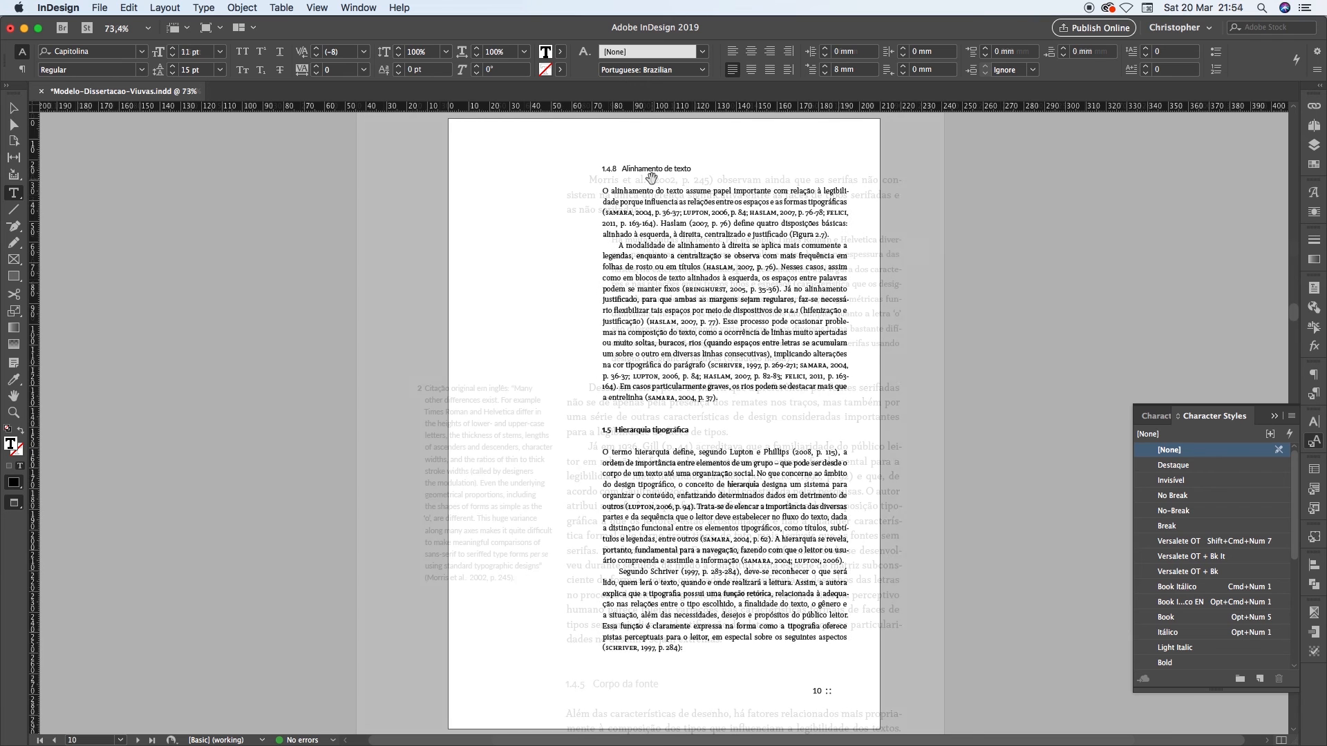
Try the "No-Break" character style on "de texto." at the end of page 12's second paragraph
key(alt+Page_Down)
key(alt+Page_Down)
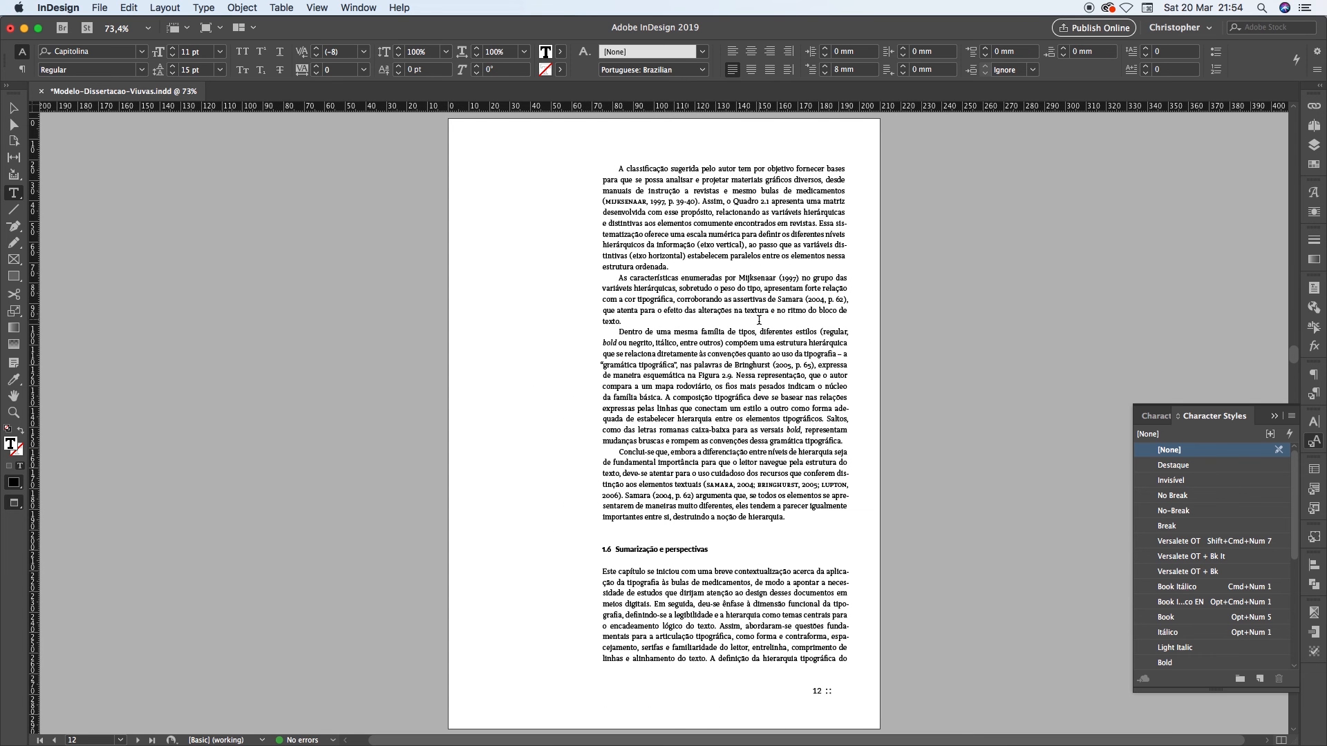
scroll(645, 323, up, 4)
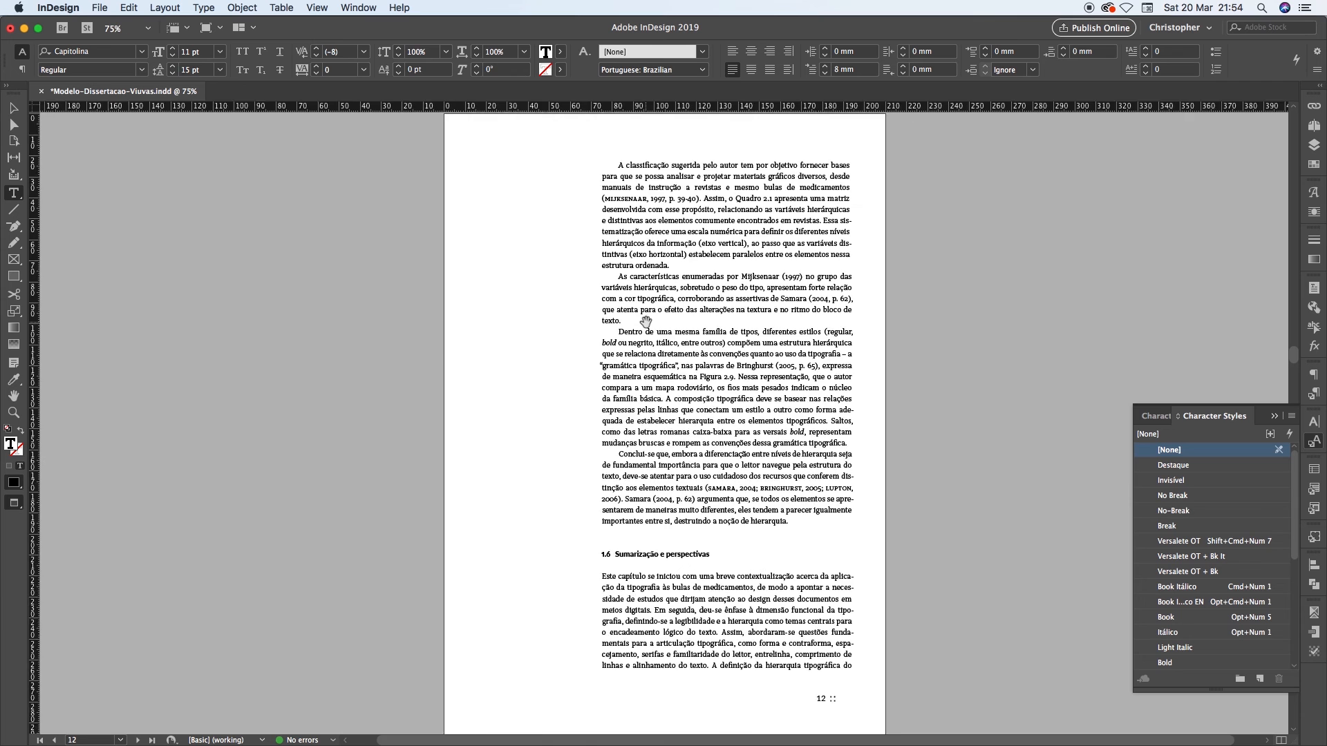
drag(1041, 298, 596, 320)
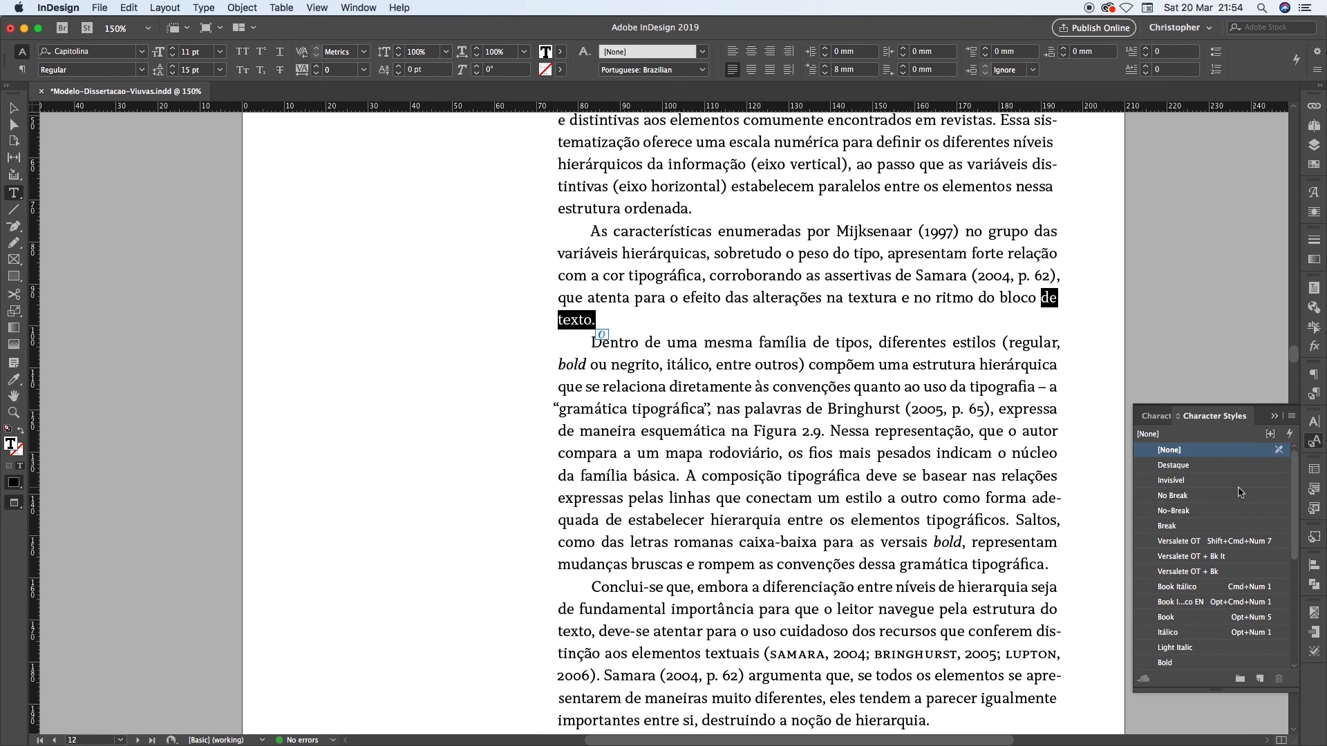
click(1172, 511)
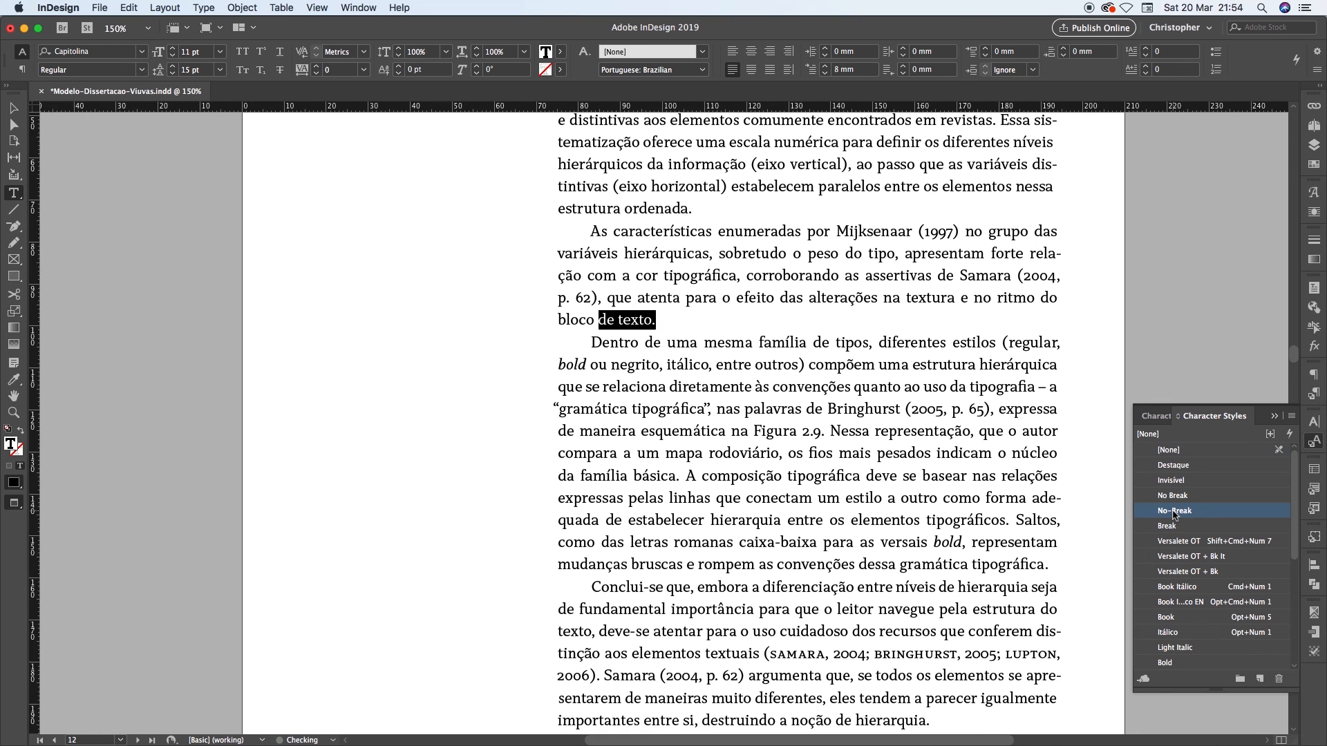
click(823, 329)
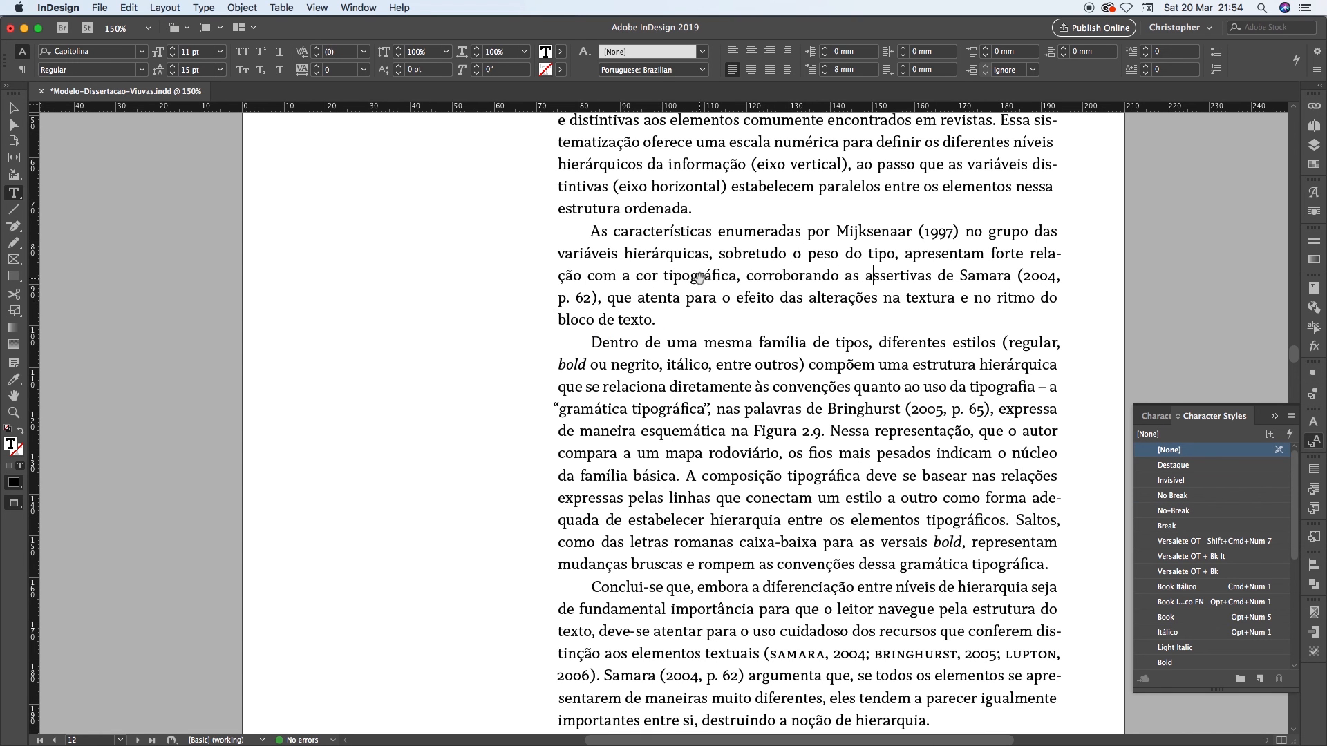
key(super+minus)
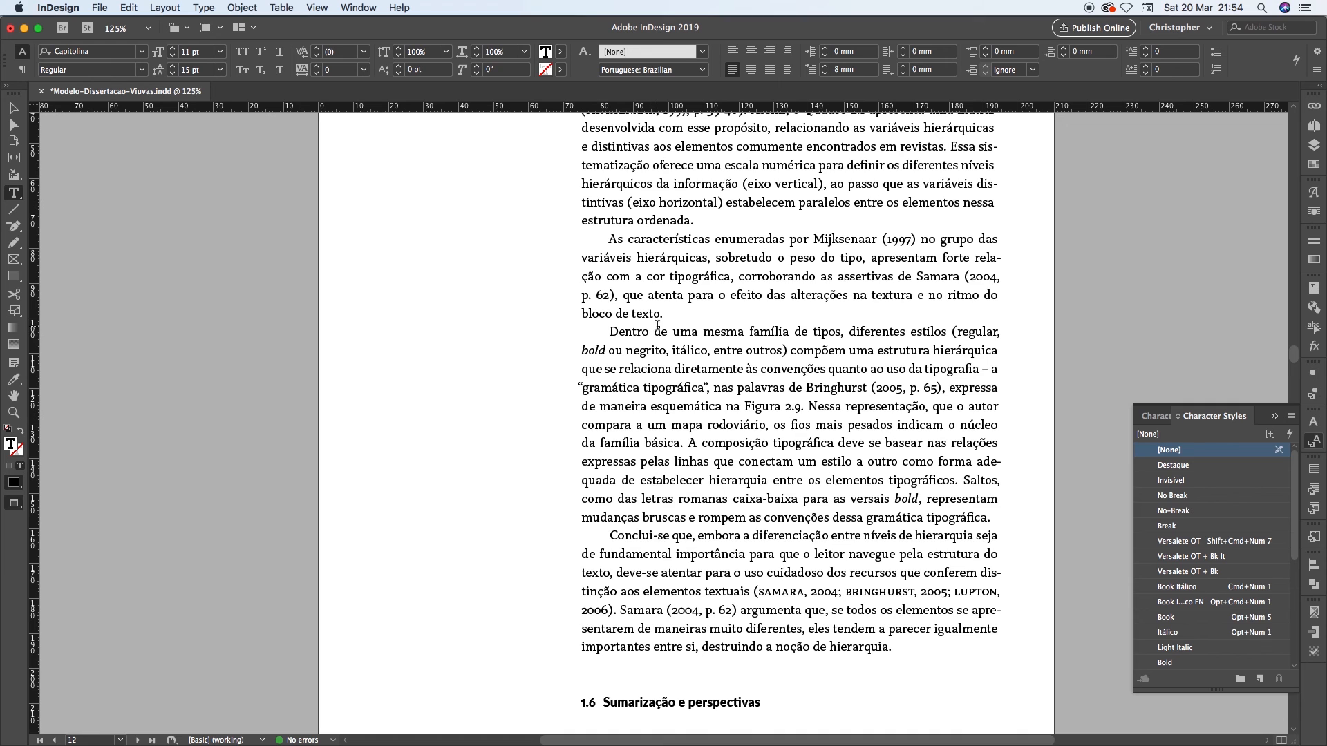
Try extending the "No-Break" style to "ritmo do bloco de texto." and examine the word spacing of the line up close
click(811, 262)
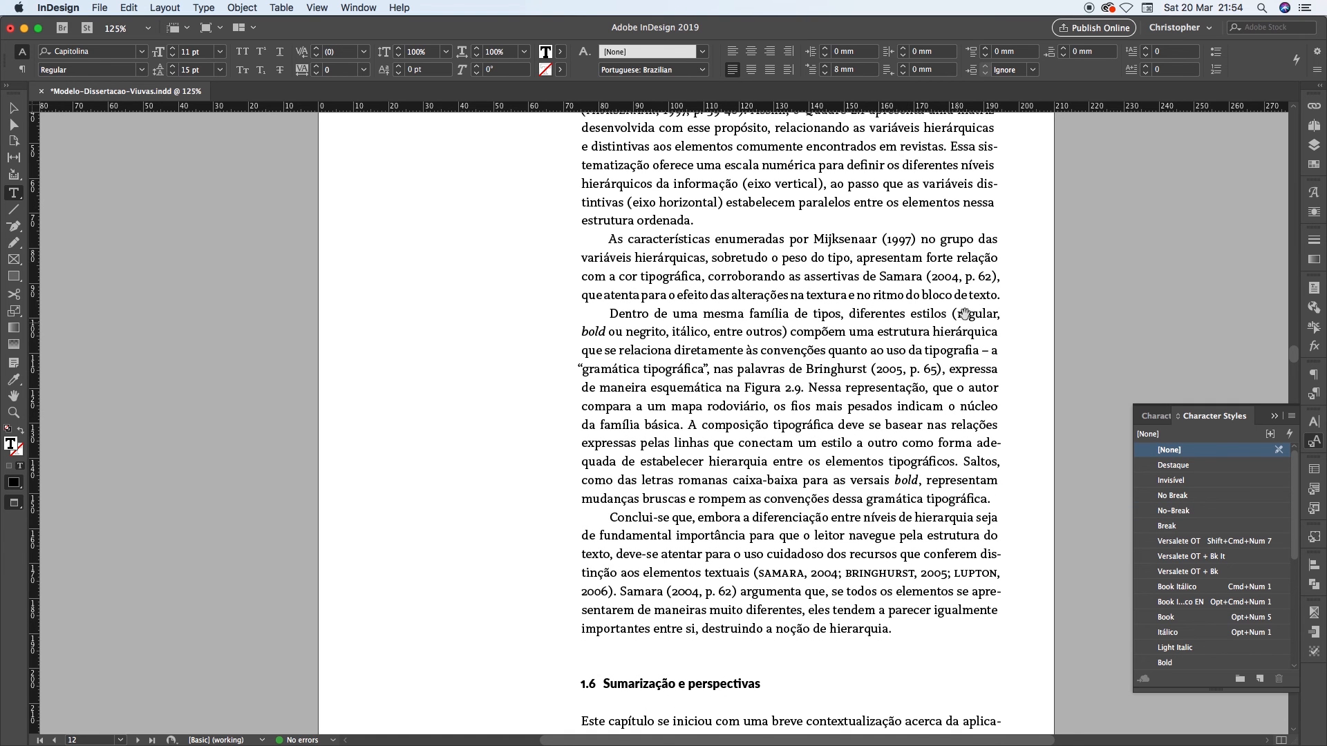
scroll(960, 304, up, 3)
scroll(960, 298, up, 1)
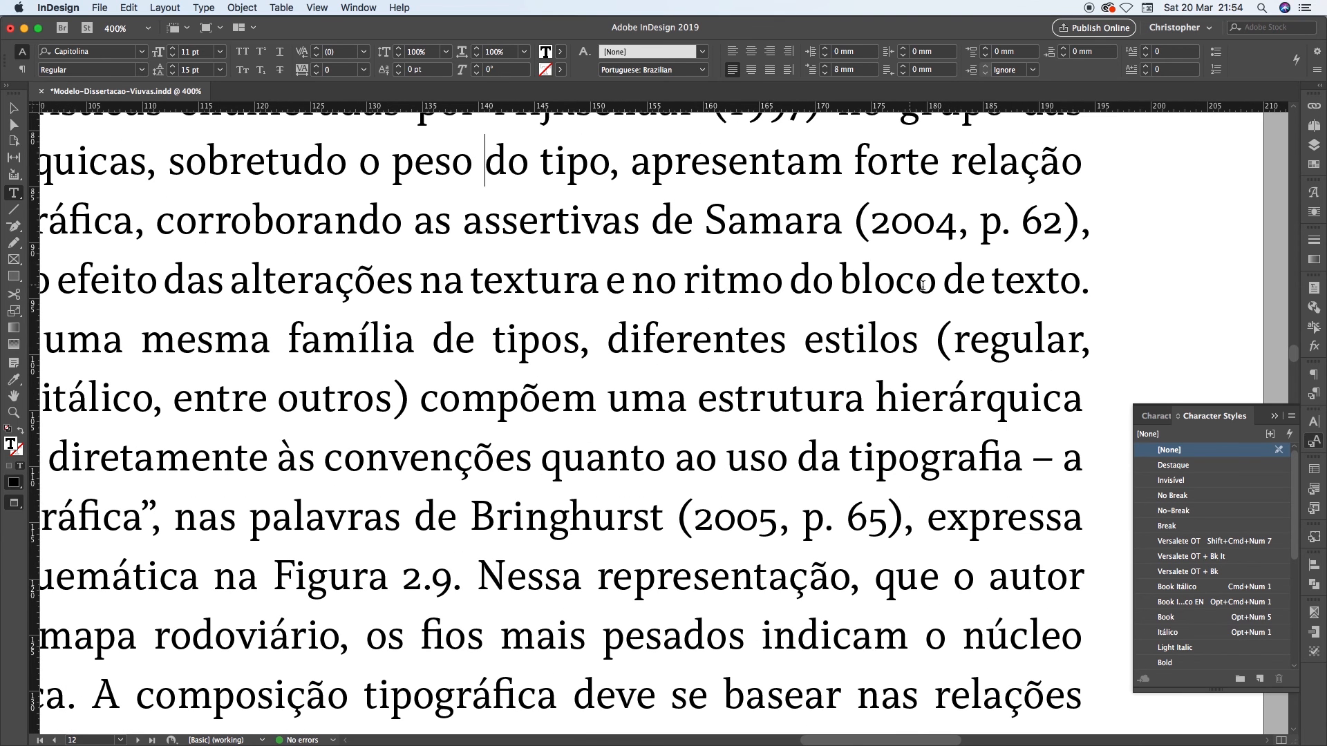
click(440, 290)
drag(469, 288, 1046, 284)
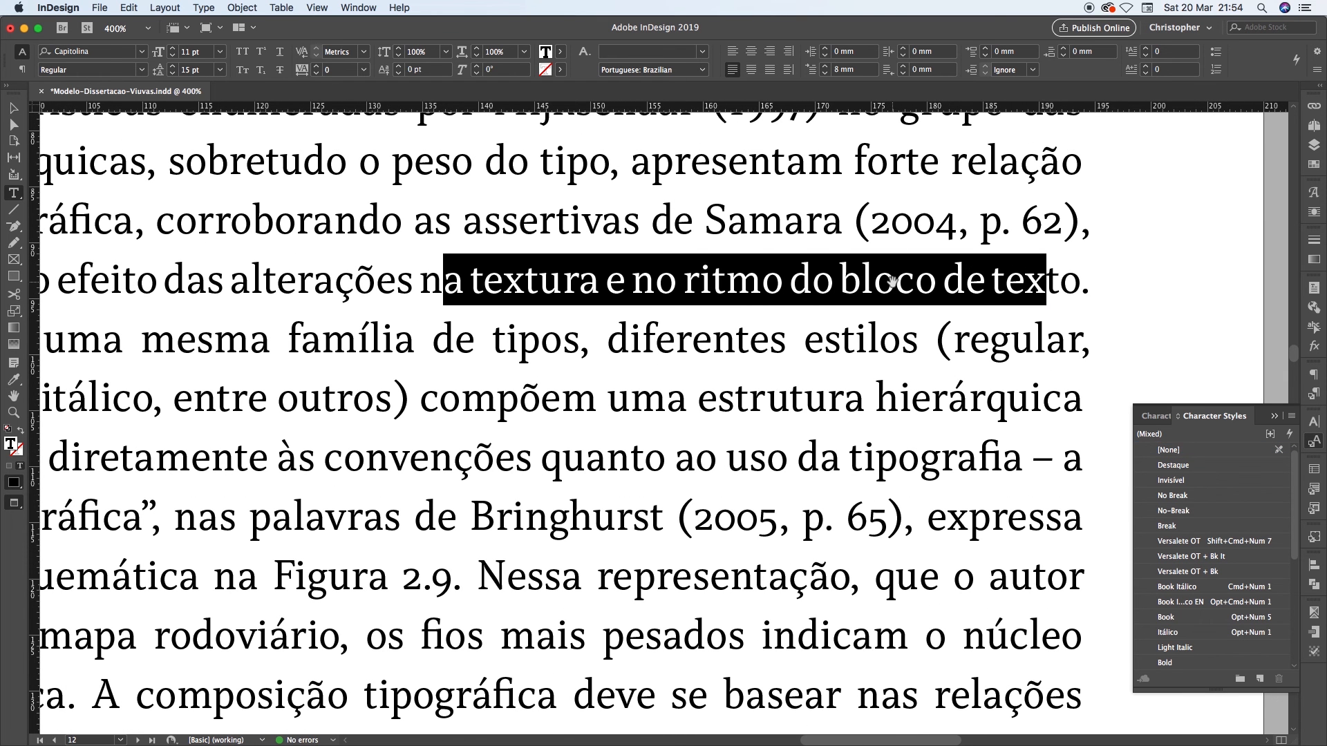
Undo the "No-Break" style changes at the end of page 12's second paragraph
scroll(895, 281, down, 3)
key(super+z)
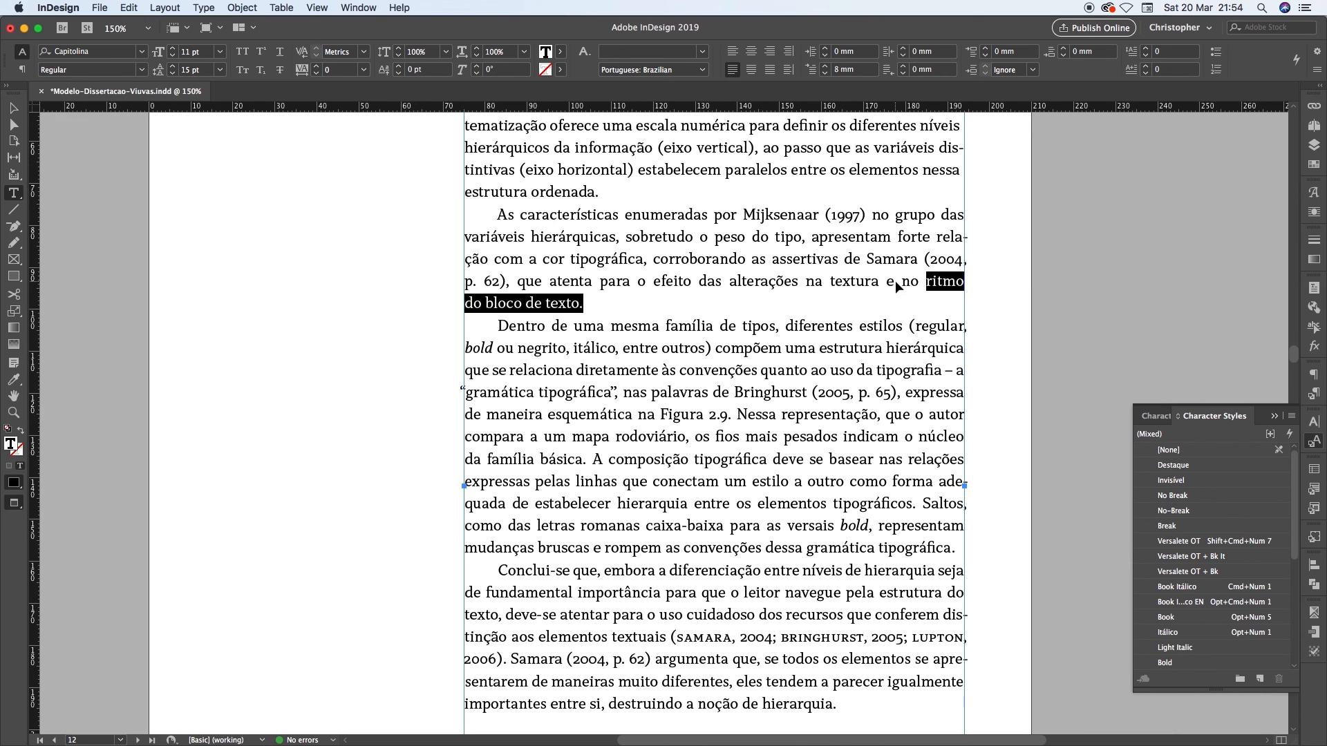
key(super+z)
click(521, 287)
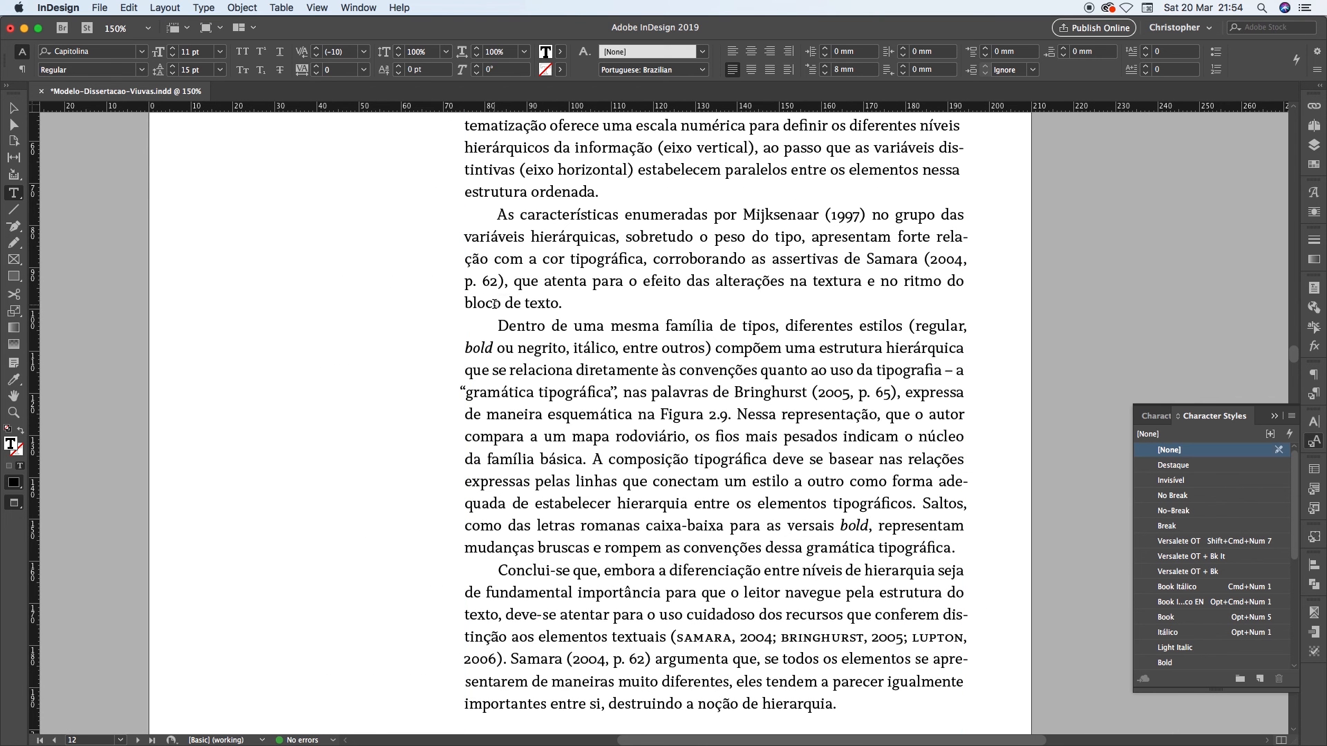
drag(465, 304, 573, 304)
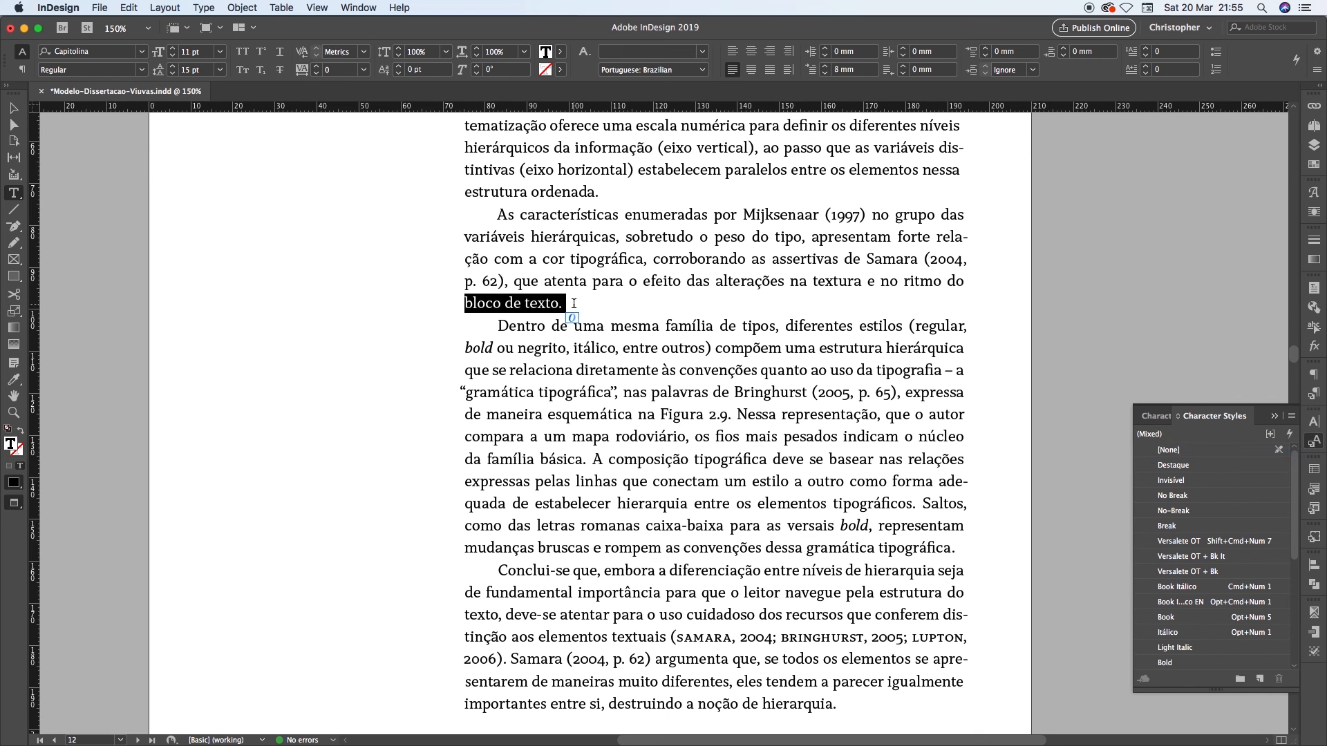
key(super+z)
click(520, 284)
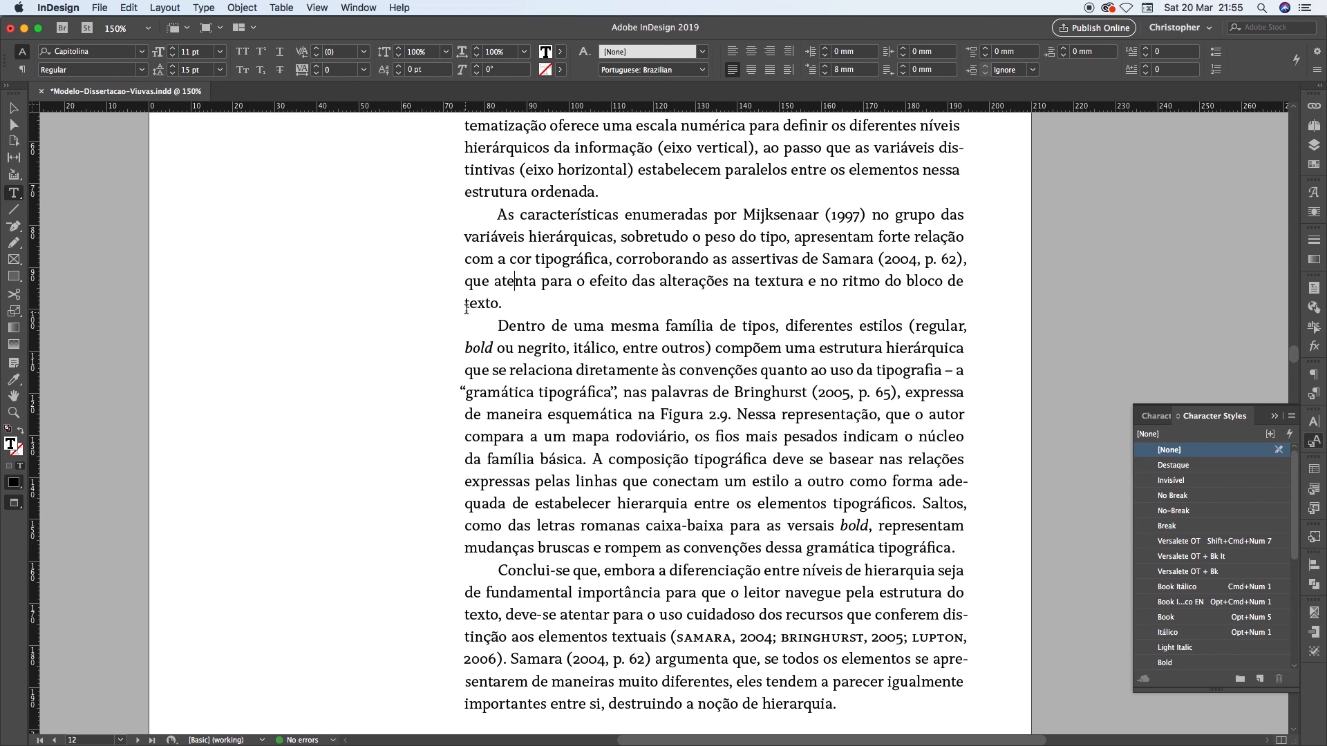
Compare the width of the last line "texto." with the first-line indent of the paragraph beginning "Dentro de uma mesma família"
drag(466, 304, 502, 305)
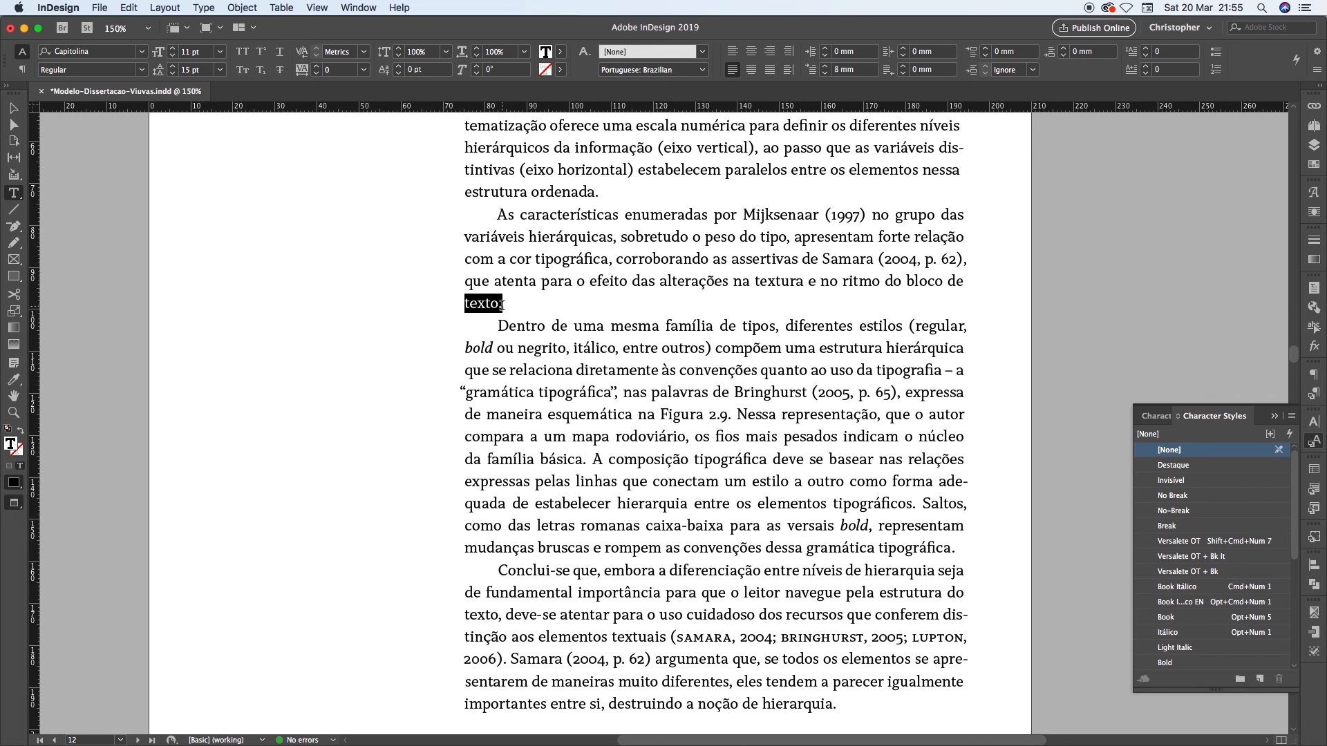
click(502, 304)
drag(502, 304, 464, 298)
click(503, 302)
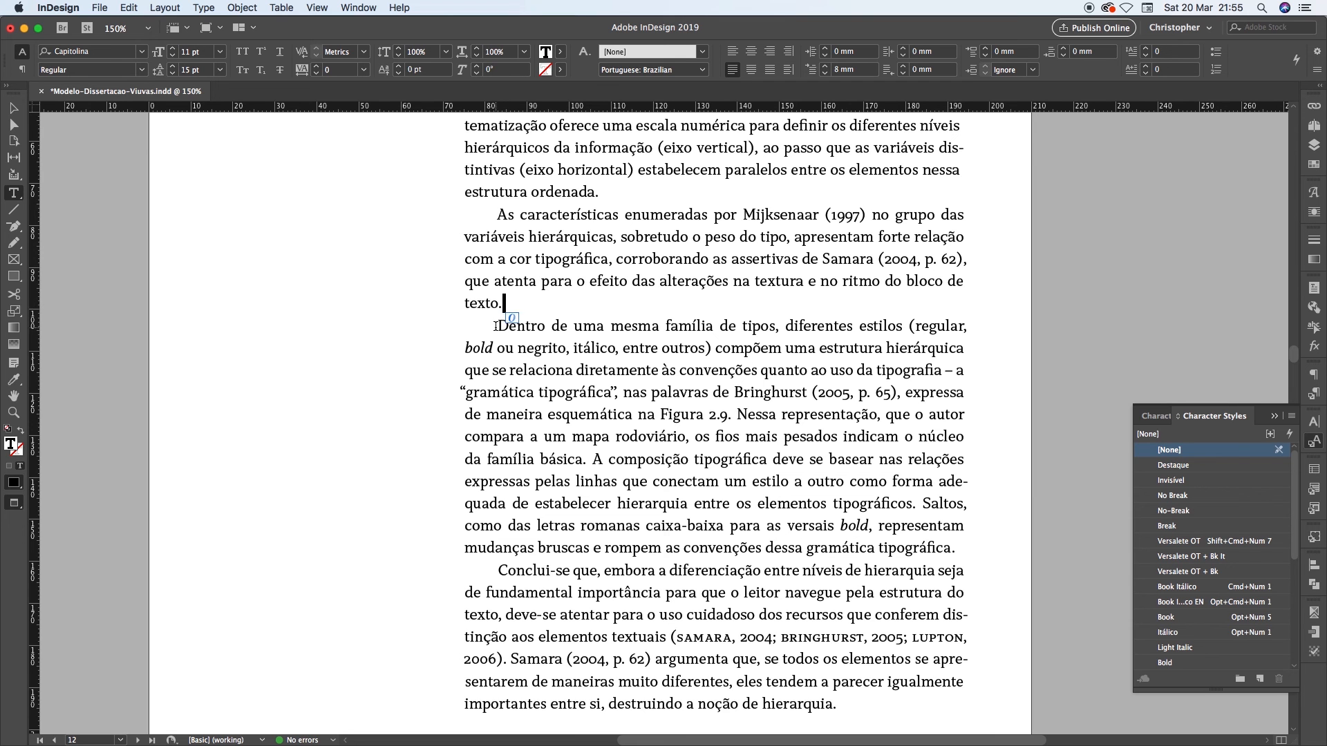
click(496, 325)
scroll(477, 320, up, 3)
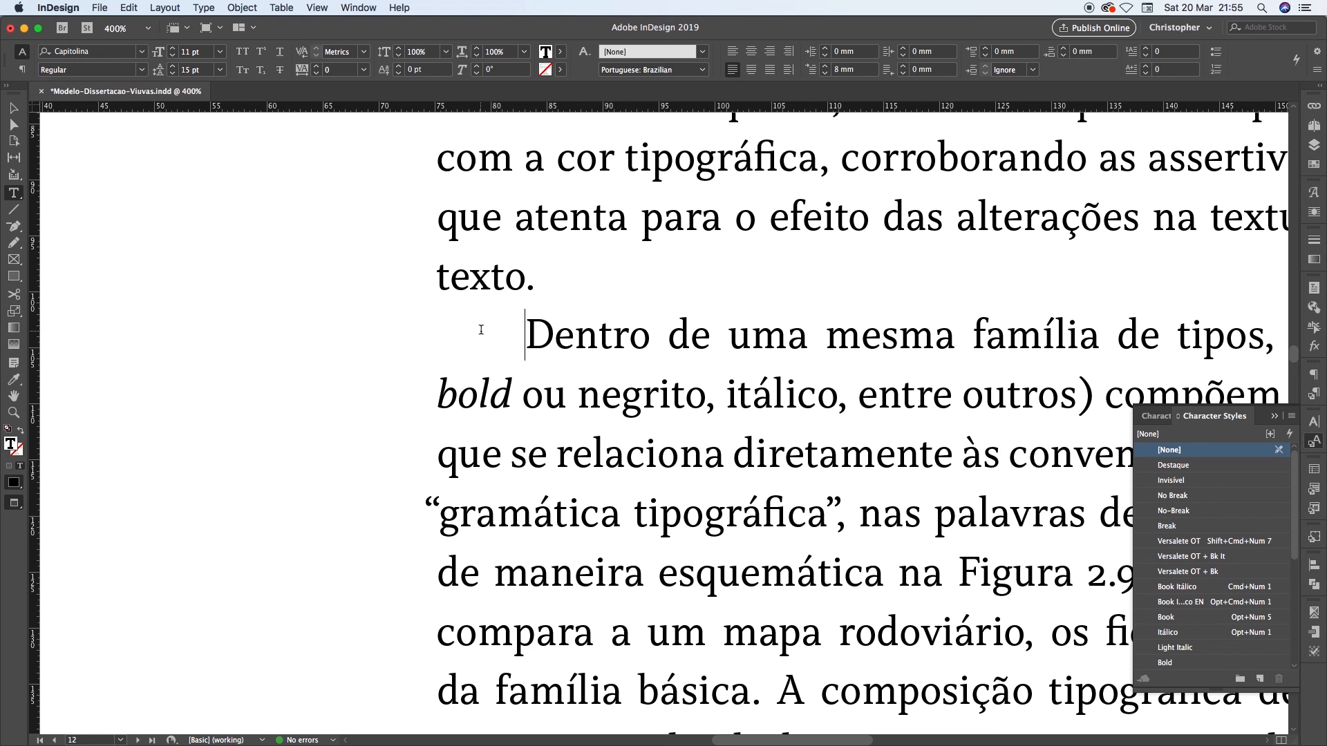
scroll(416, 308, down, 3)
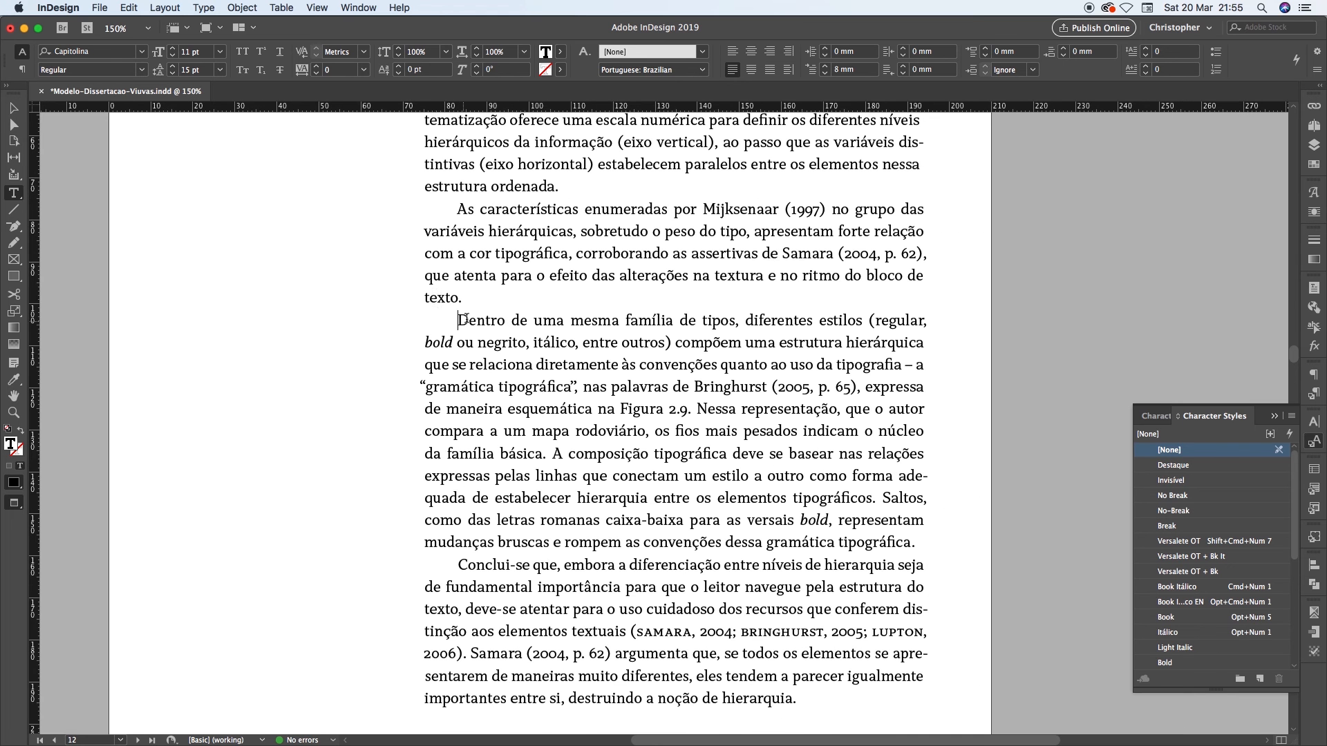
click(435, 299)
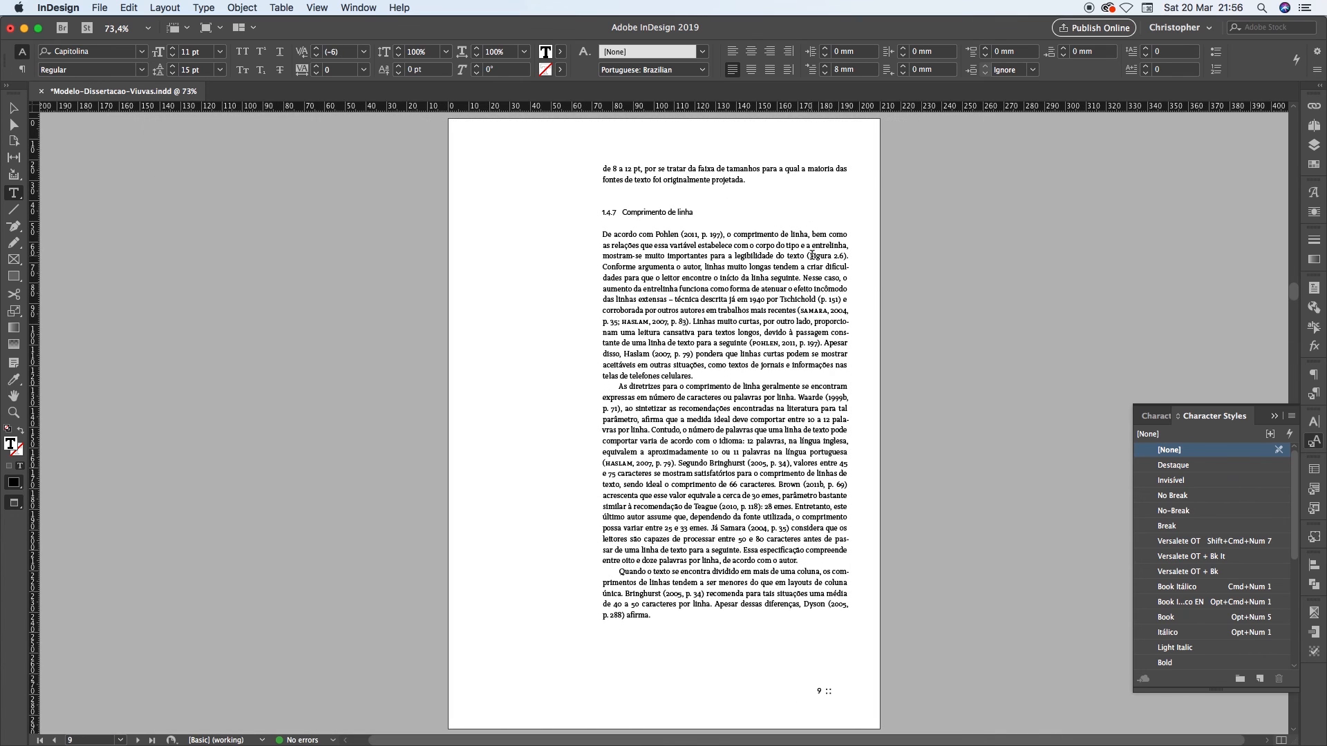
Go back through the dissertation layout to page 3 to check its paragraph endings
key(alt+Page_Up)
key(alt+Page_Up)
key(alt+Page_Up)
key(alt+Page_Up)
key(alt+Page_Up)
key(alt+Page_Up)
key(alt+Page_Up)
key(alt+Page_Up)
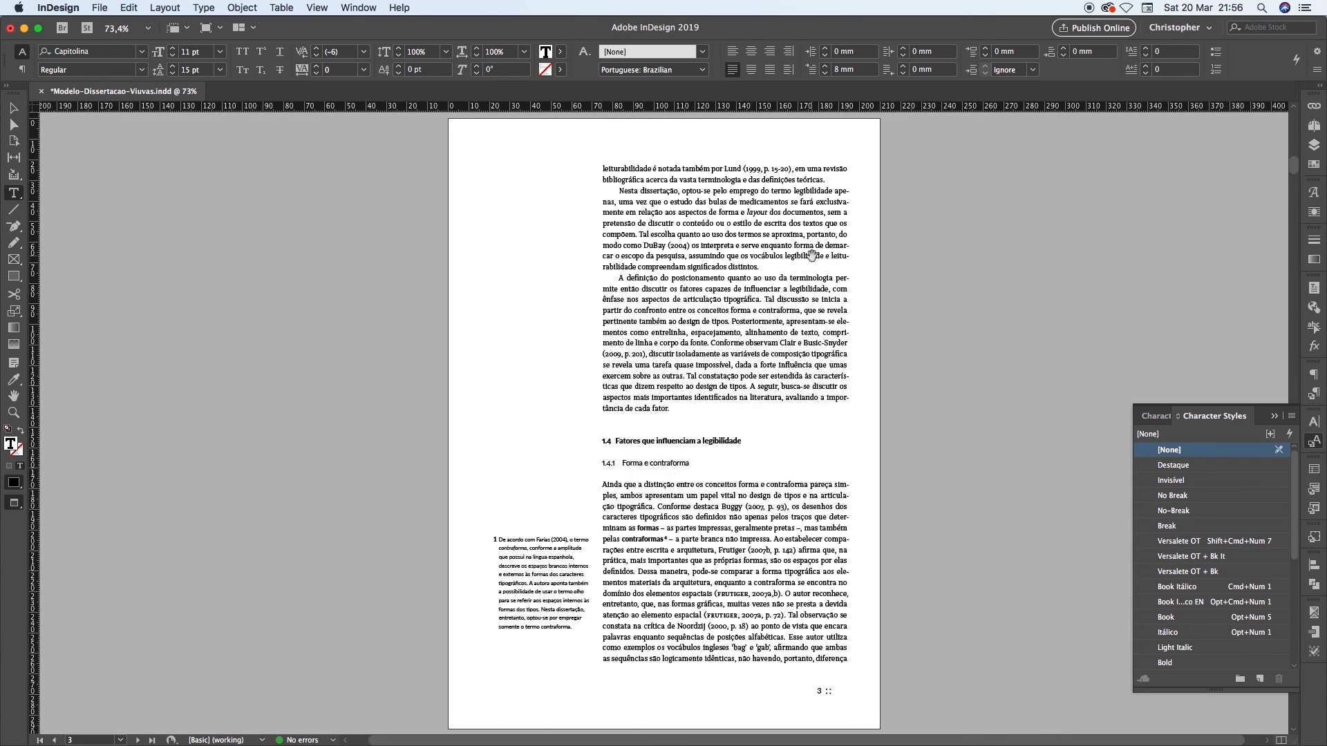